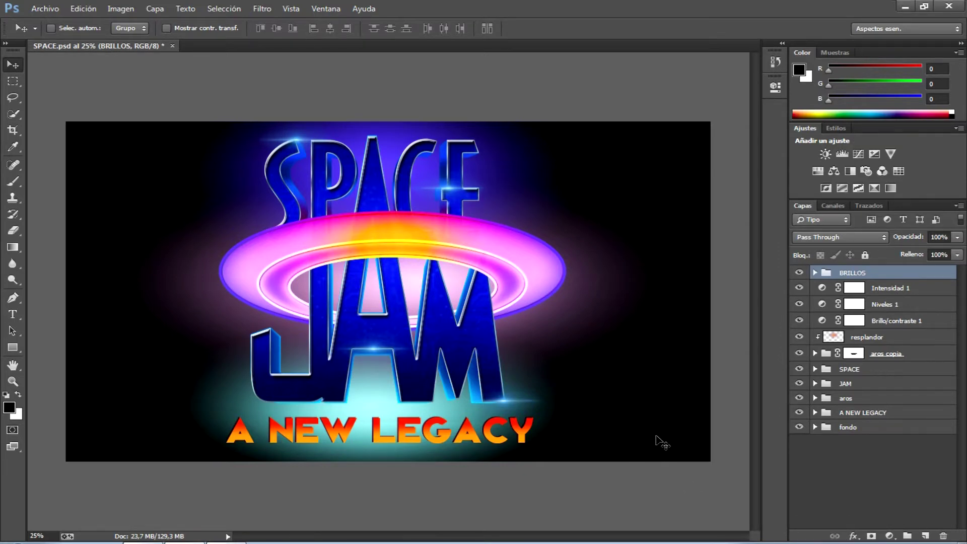
Step: Zoom in and scroll through the finished Space Jam title in Photoshop, then return to Illustrator
key("ctrl+plus")
key("ctrl+plus")
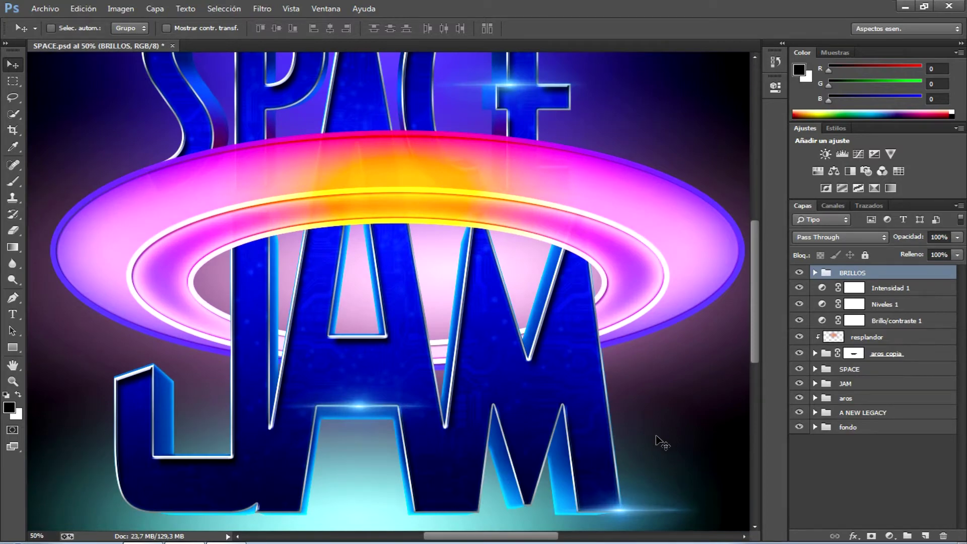
left_click_drag(753, 338, 754, 310)
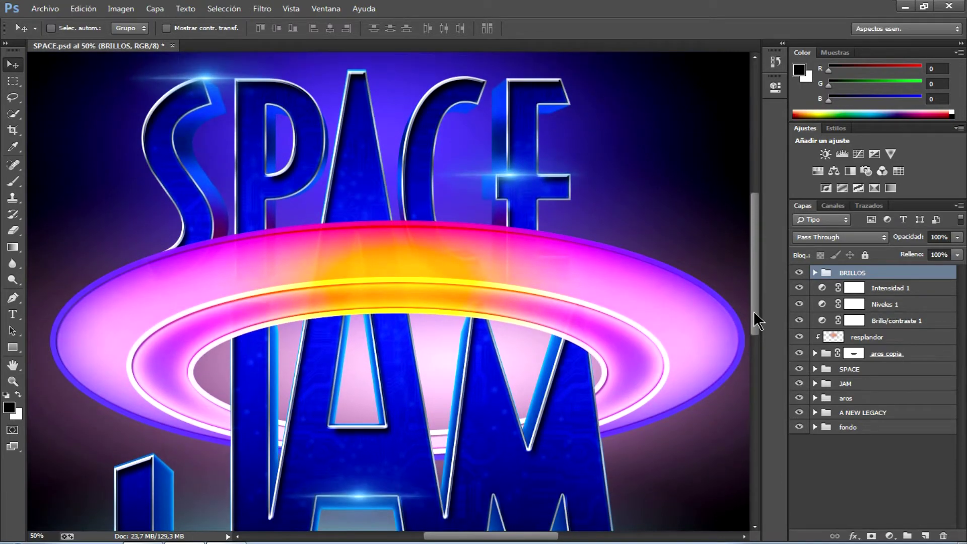
left_click_drag(753, 310, 753, 328)
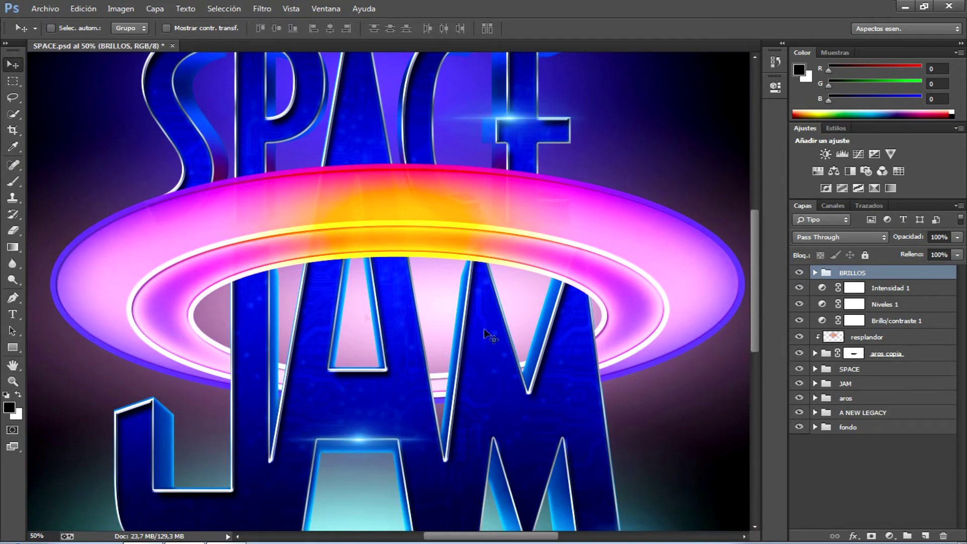
left_click_drag(756, 330, 757, 369)
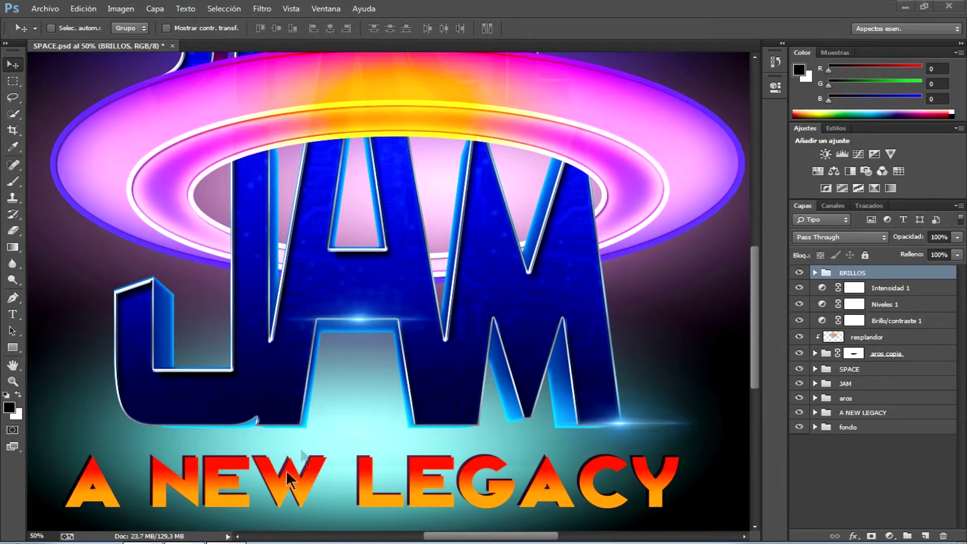
key("alt+Tab")
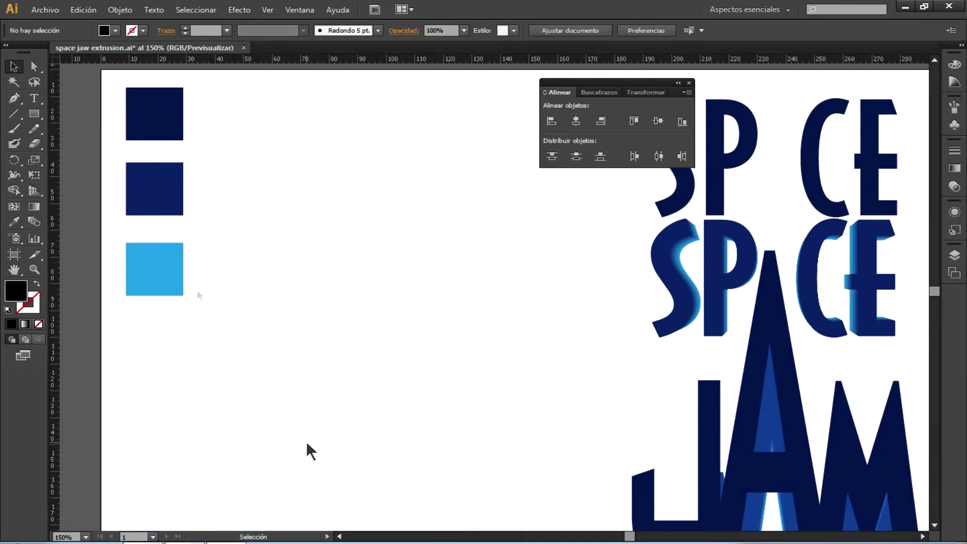
Step: Add the word SPACE on the artboard in Decotura ICG at 160 pt
left_click(34, 97)
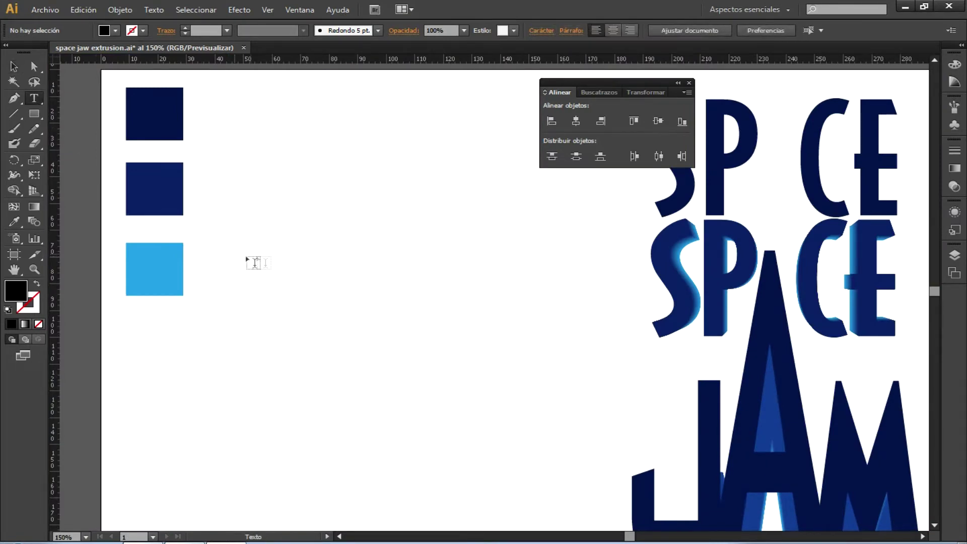
left_click(292, 301)
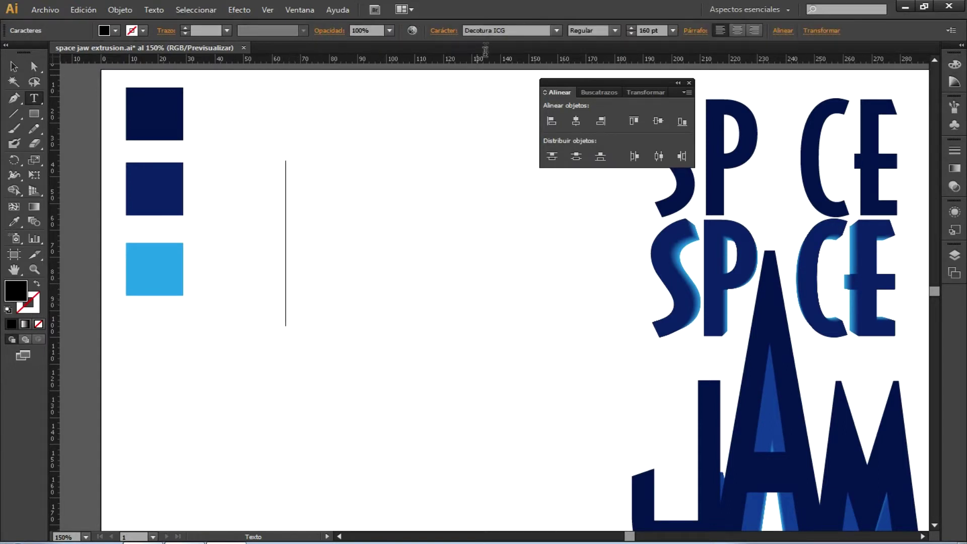
left_click(493, 31)
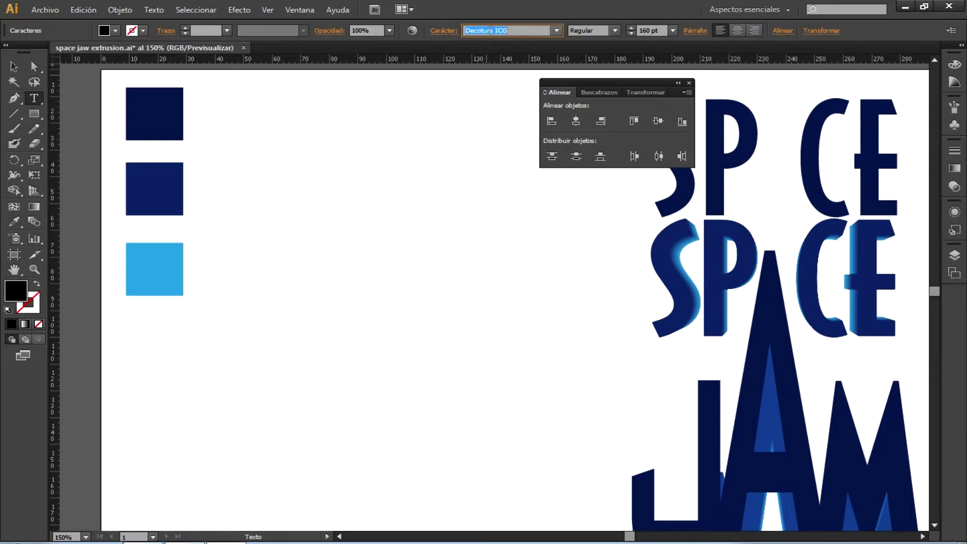
left_click(646, 31)
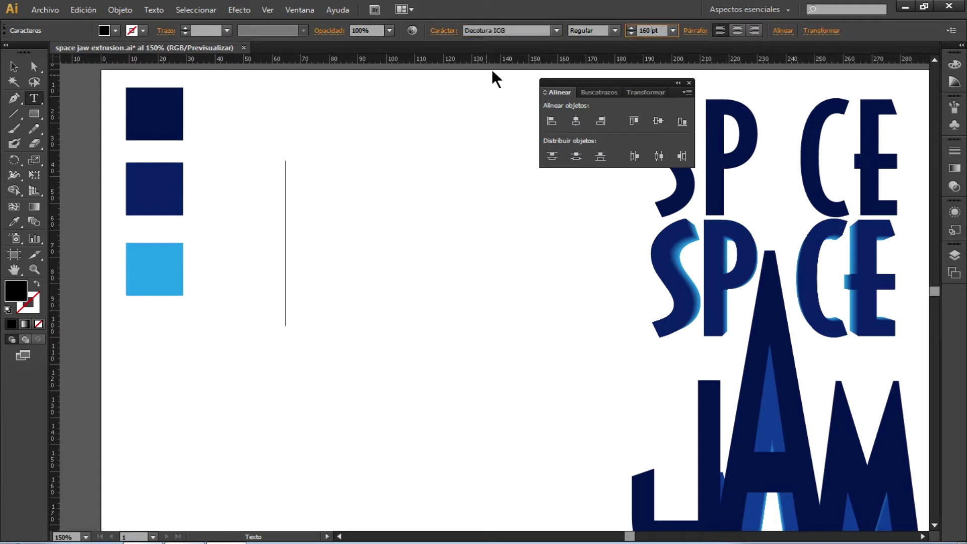
left_click(290, 236)
type("SPACE")
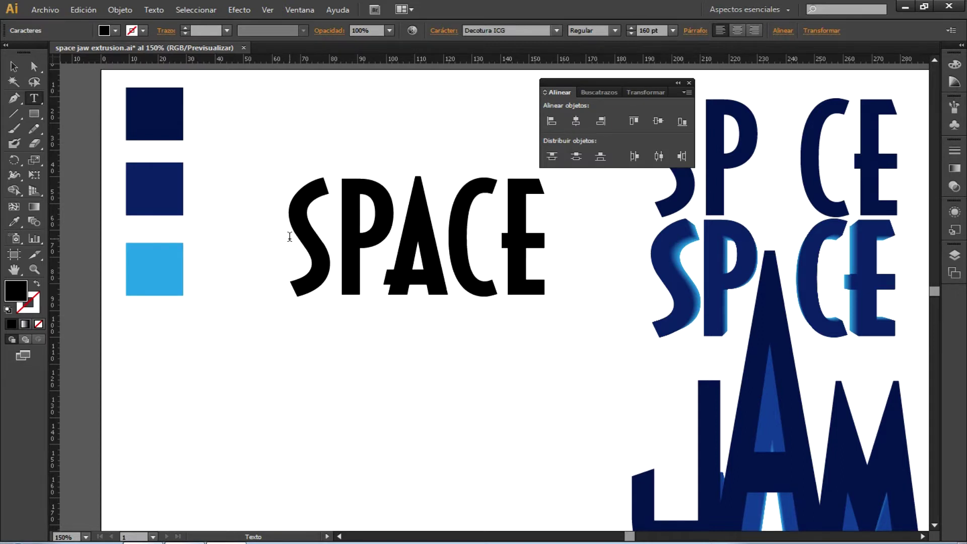
left_click(8, 70)
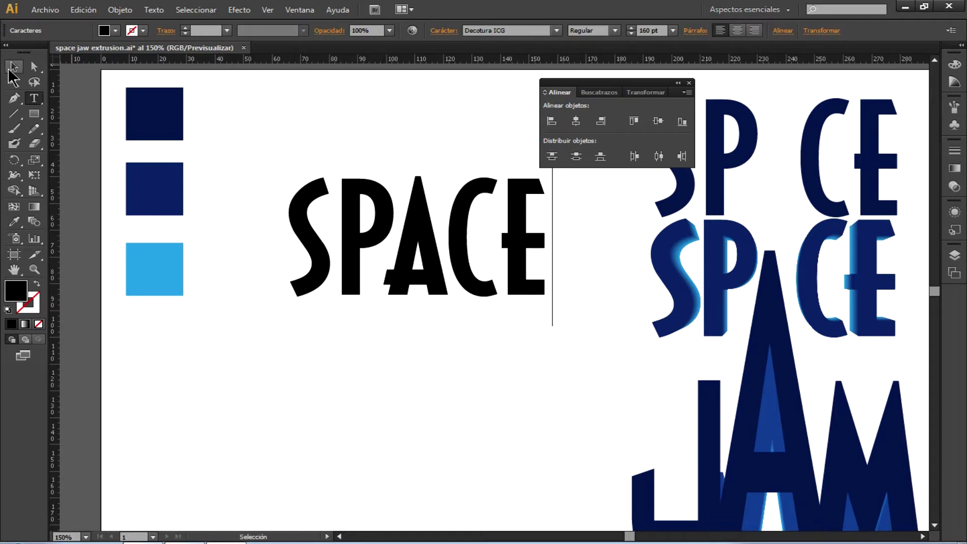
Step: Shift the SPACE text slightly left and reduce its tracking from 30 to 3
left_click_drag(340, 246, 326, 246)
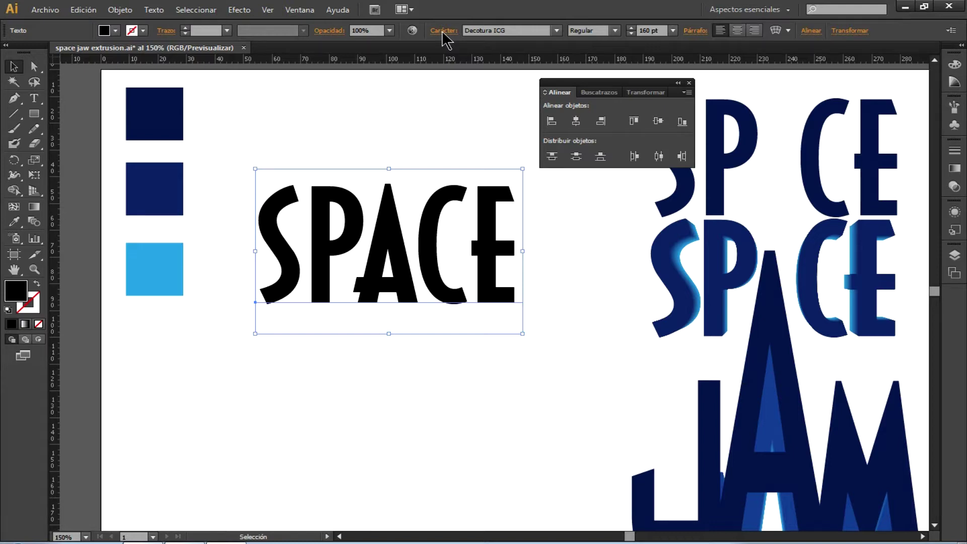
left_click(443, 31)
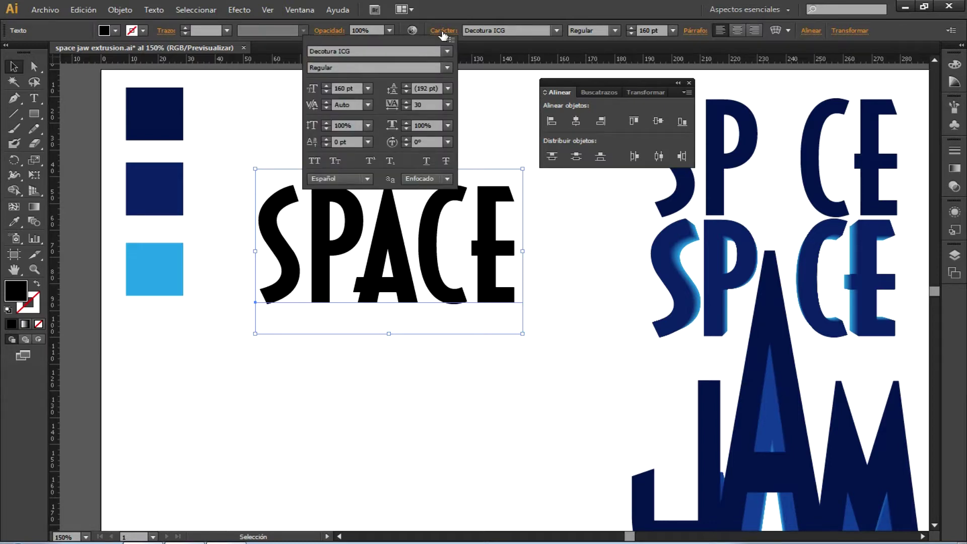
left_click(349, 90)
left_click_drag(358, 90, 337, 90)
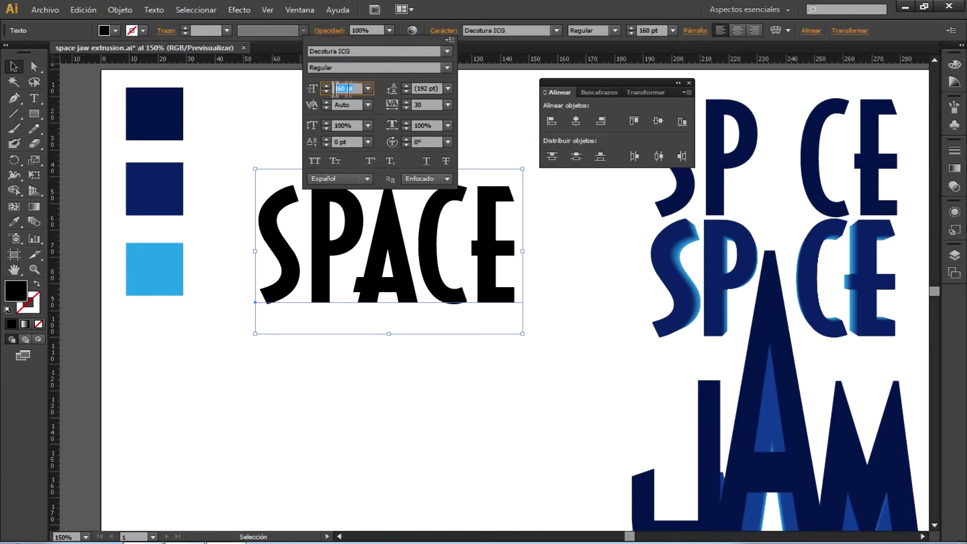
left_click(417, 105)
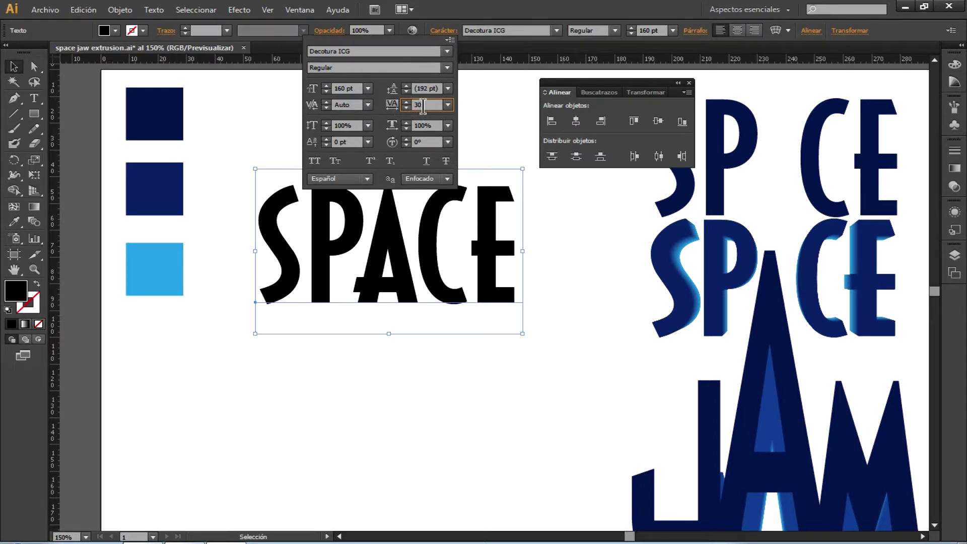
left_click_drag(423, 106, 414, 106)
type("3")
left_click(260, 149)
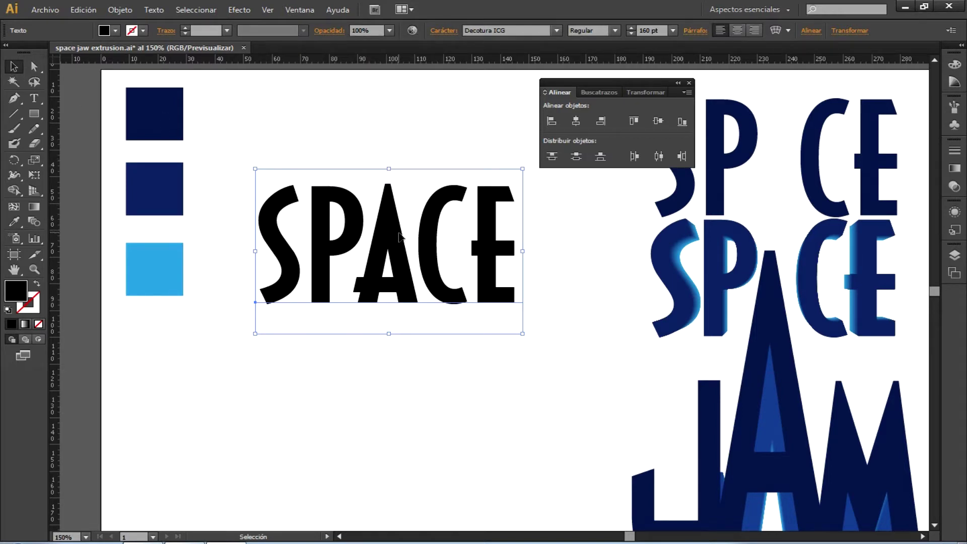
Step: Remove the A so the text reads 'SP CE' and move it up near the artboard top
double_click(405, 242)
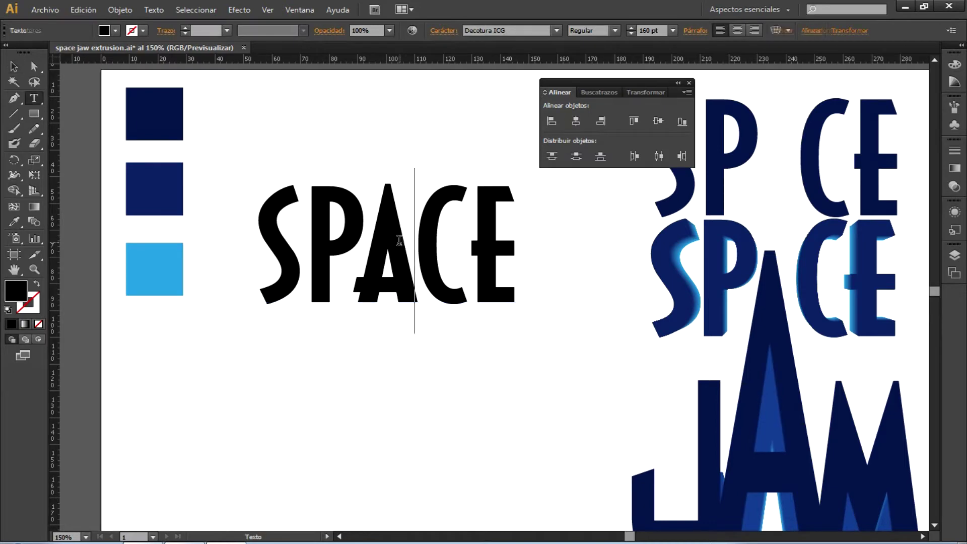
key("Left")
key("Delete")
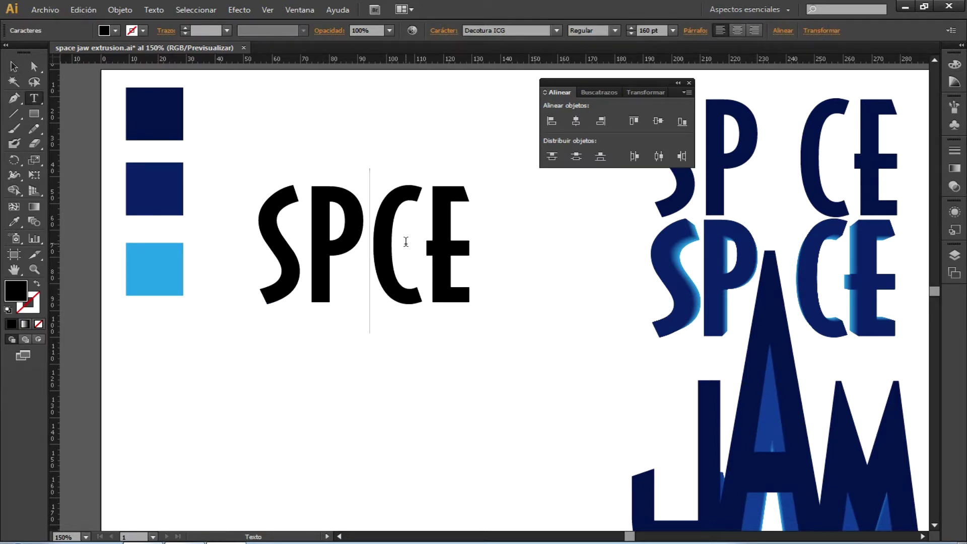
key("Escape")
left_click(320, 244)
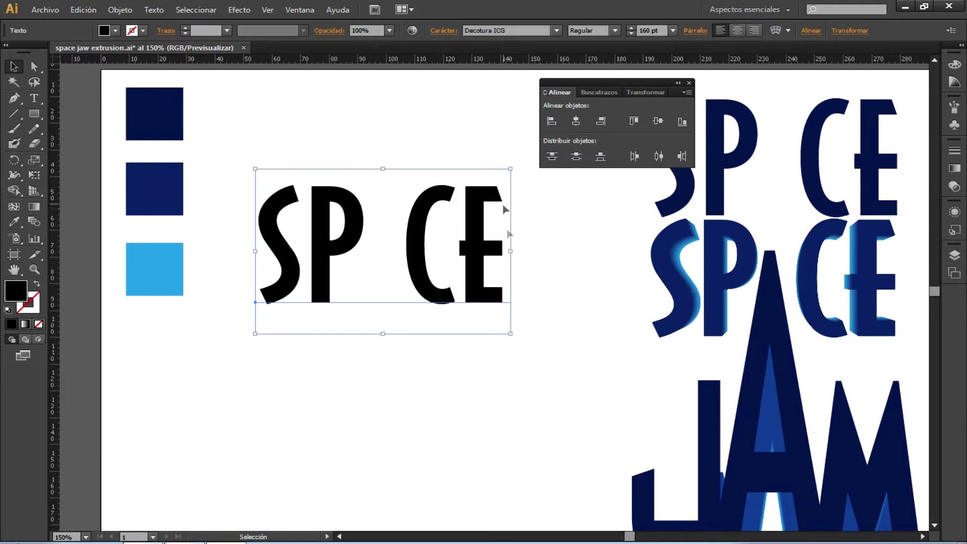
left_click_drag(422, 284, 423, 203)
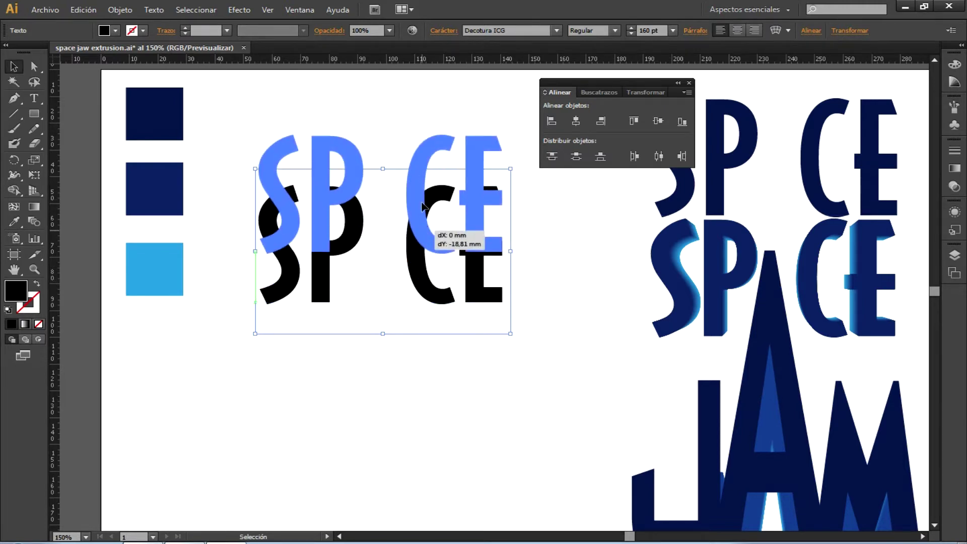
left_click(419, 291)
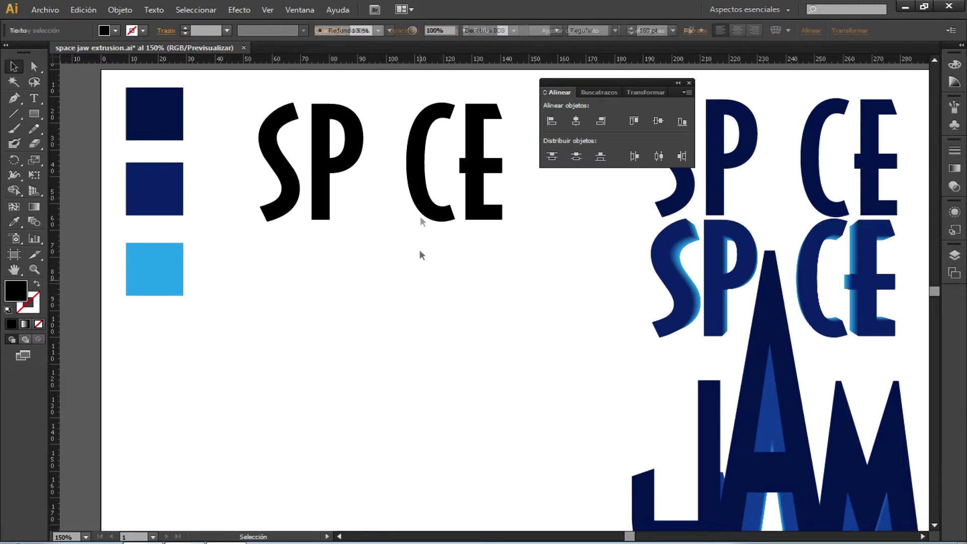
mouse_move(424, 211)
left_mouse_down()
mouse_move(423, 197)
mouse_move(427, 351)
mouse_move(412, 478)
left_mouse_up()
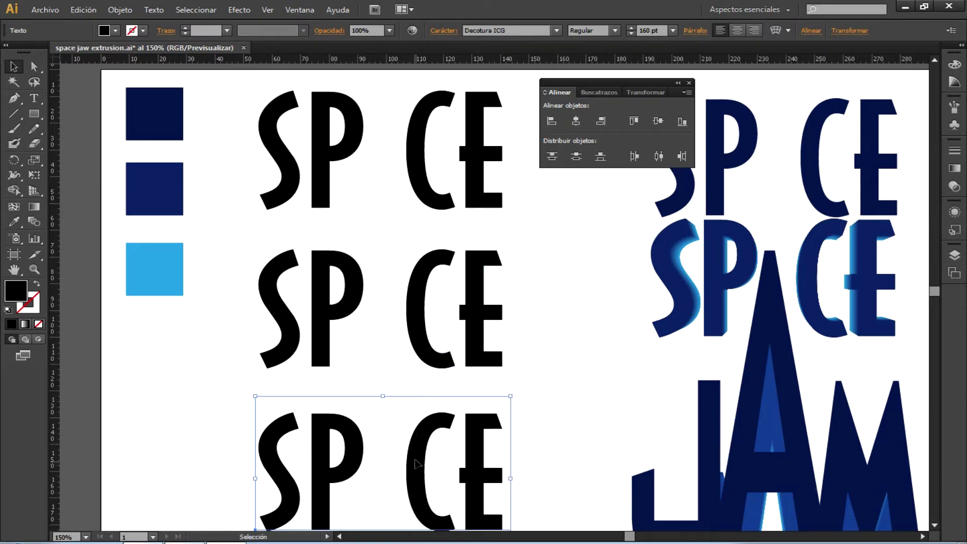
Step: Colour the top SP CE copy dark navy by sampling the top swatch
left_click(416, 198)
left_click(412, 305)
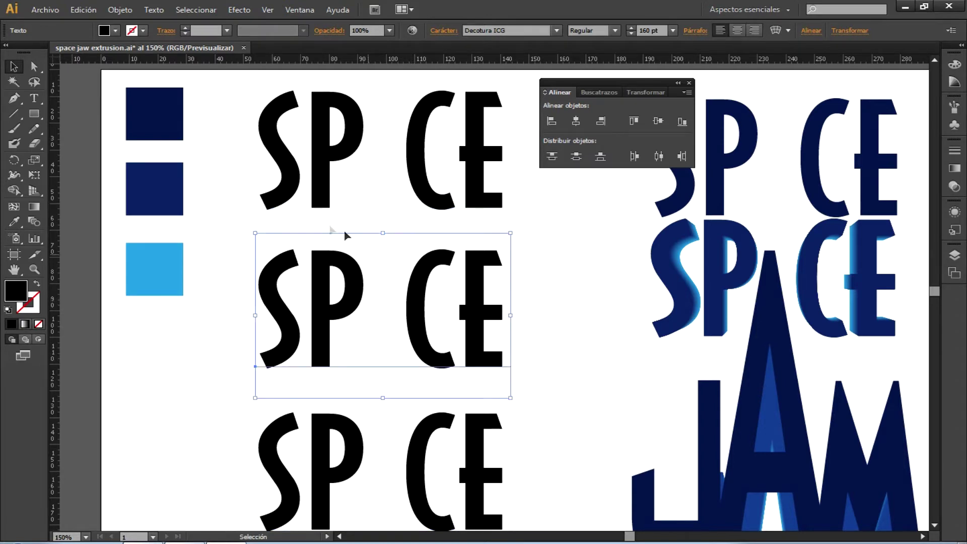
left_click(323, 171)
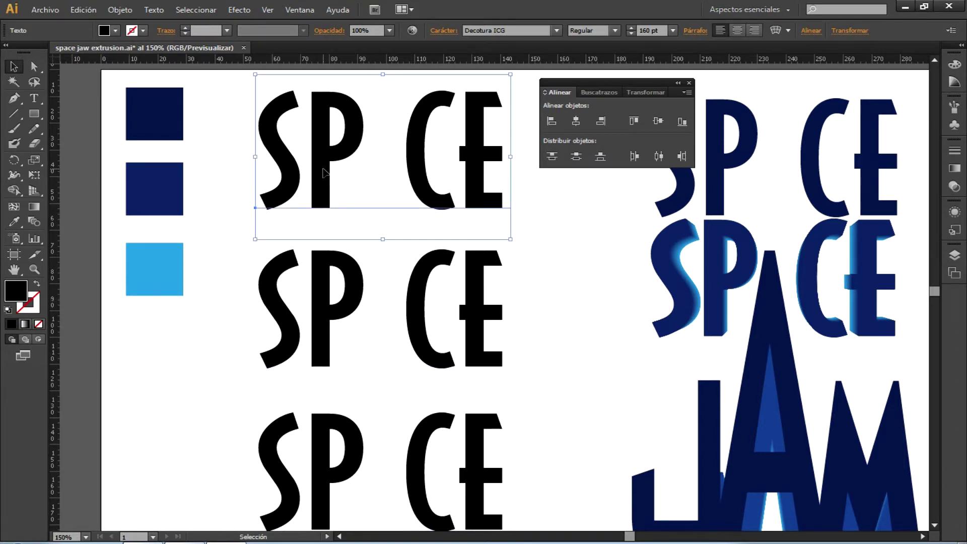
left_click(15, 222)
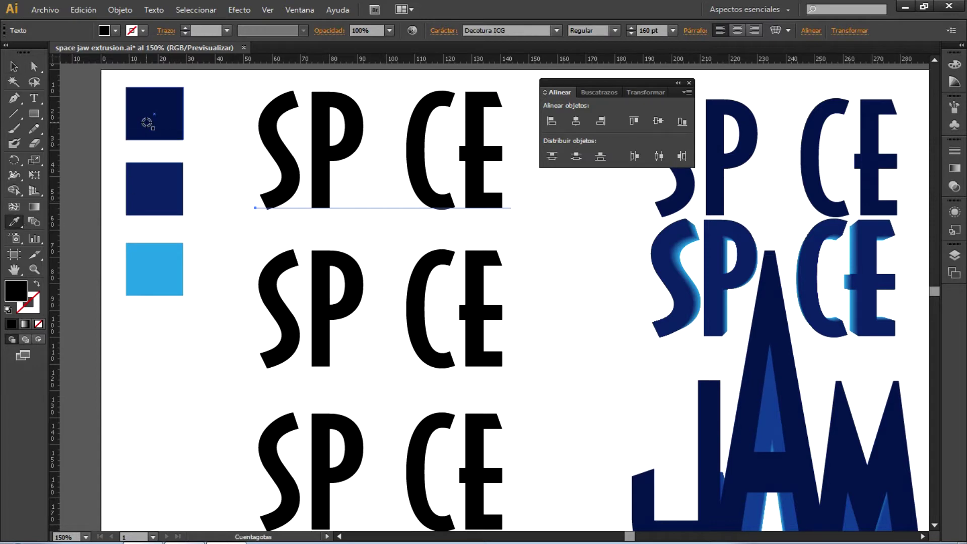
left_click(147, 122)
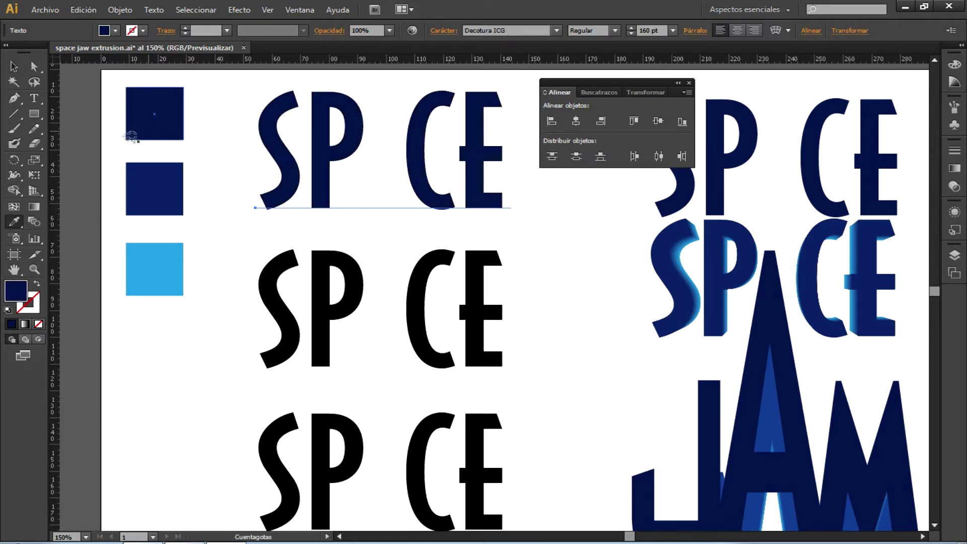
left_click(14, 66)
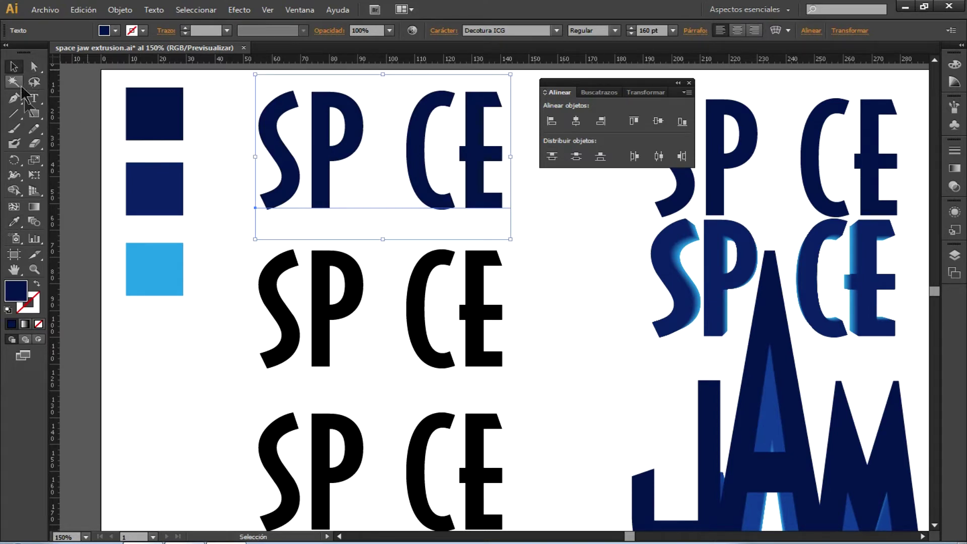
Step: Colour the middle SP CE copy light blue and the bottom copy the middle swatch's blue
left_click(266, 291)
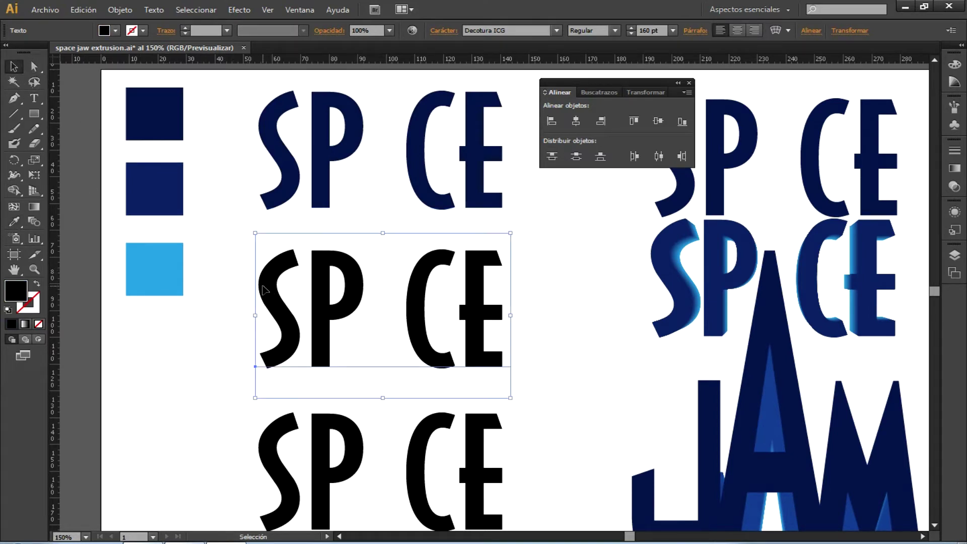
left_click(14, 222)
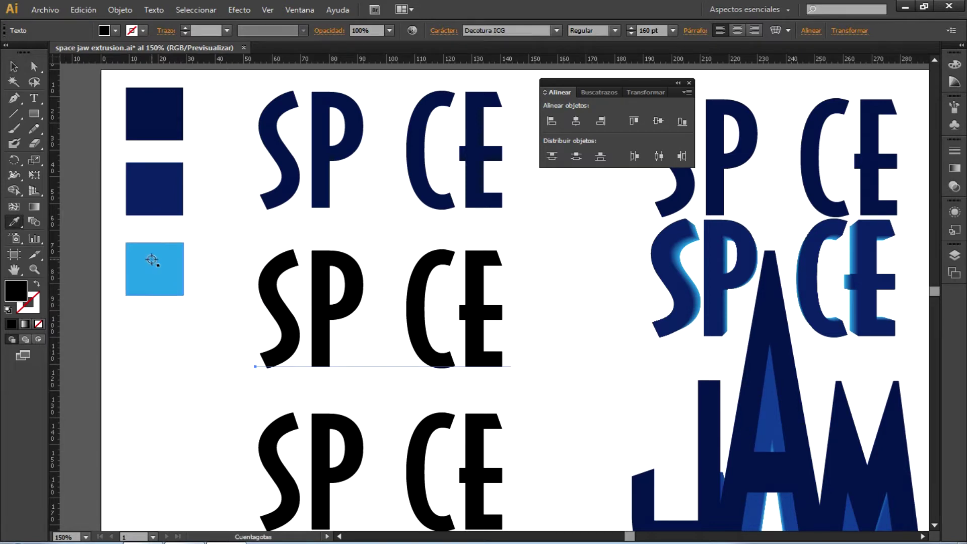
left_click(149, 262)
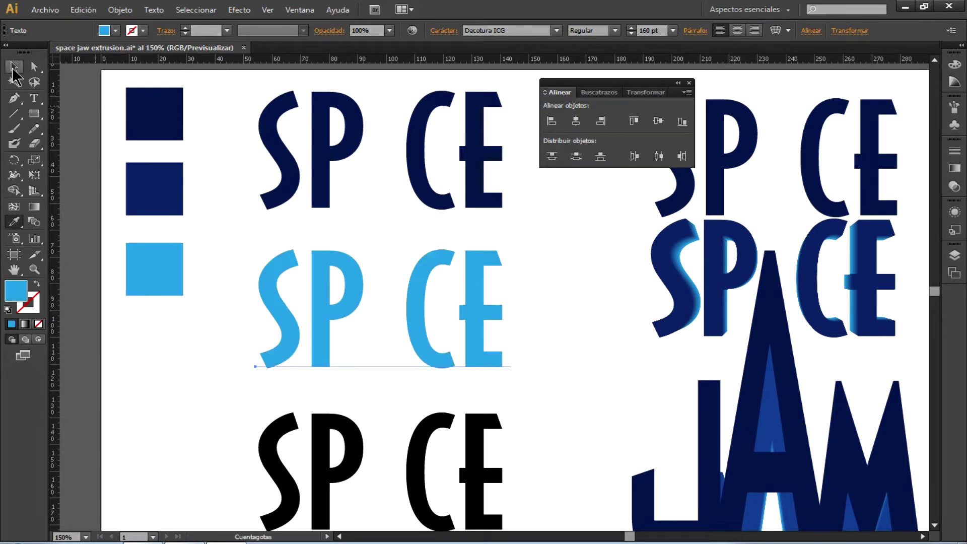
key("v")
left_click(265, 444)
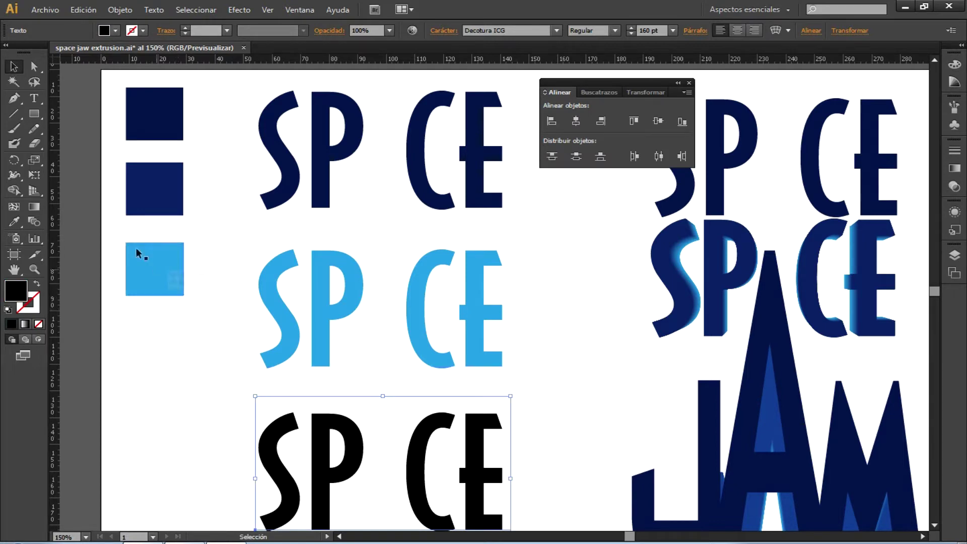
left_click(14, 222)
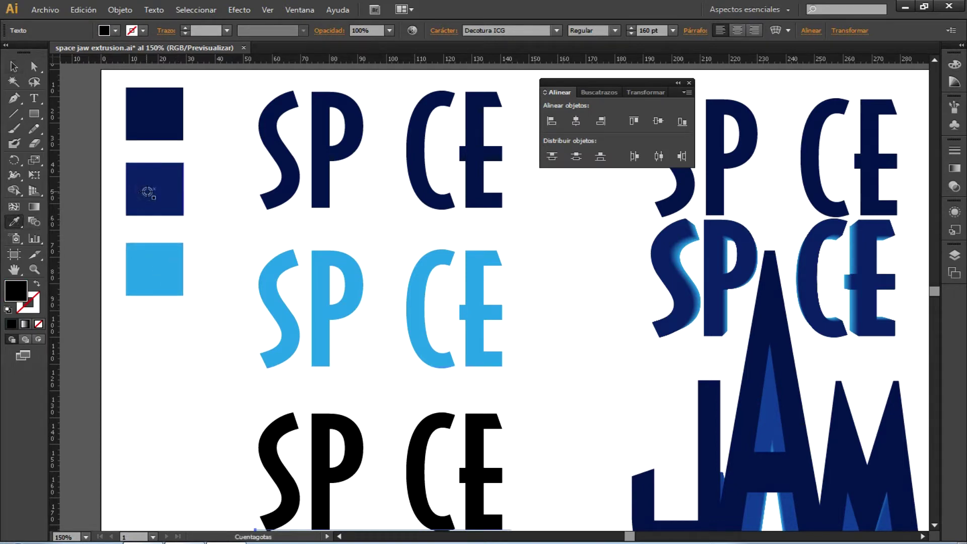
left_click(145, 191)
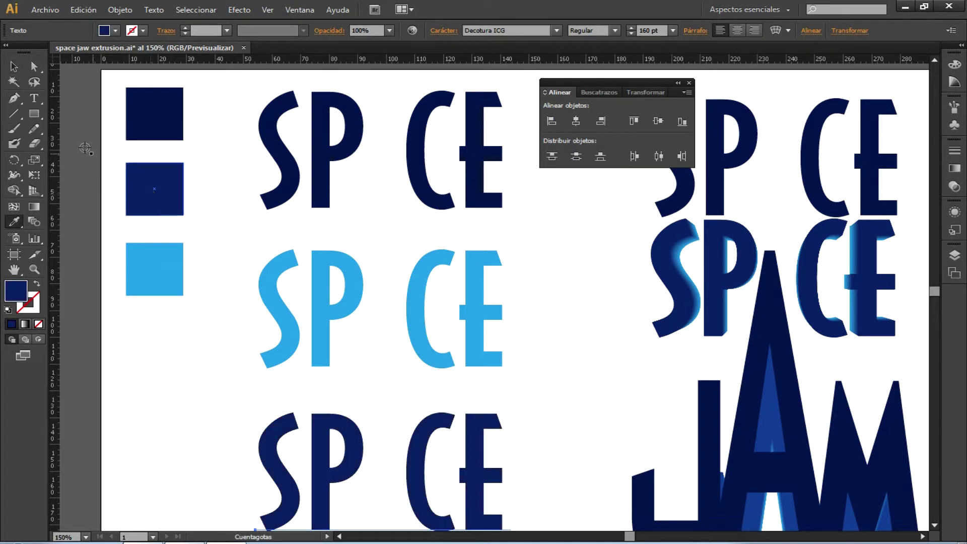
left_click(15, 69)
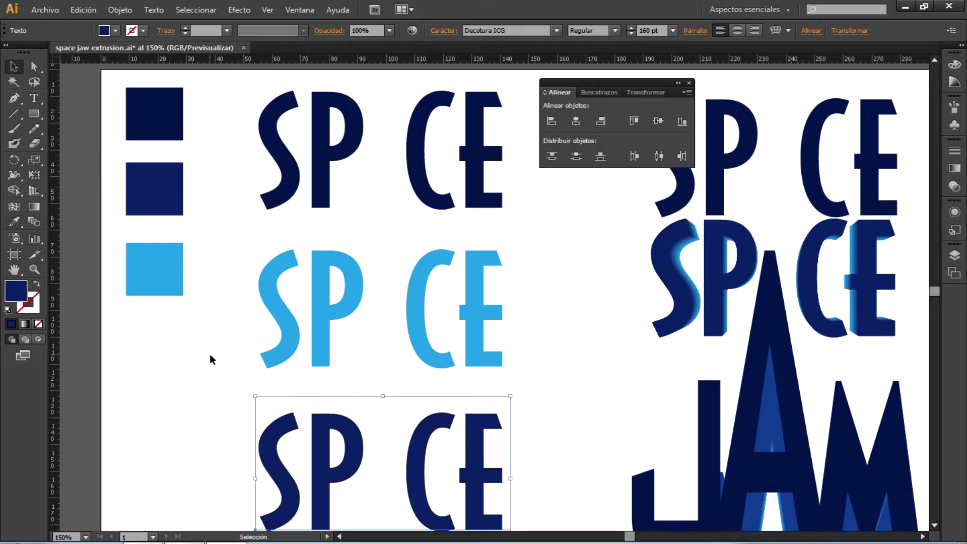
left_click(234, 388)
Step: Place the navy SP CE below the light-blue copy and scale the light-blue one to 90%
left_click_drag(271, 443, 260, 344)
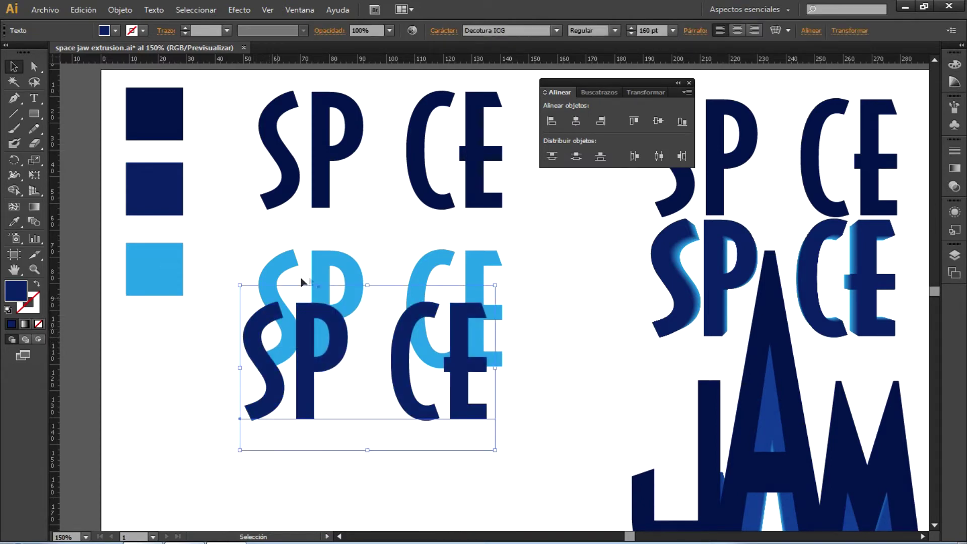
left_click_drag(270, 407, 262, 479)
left_click_drag(255, 462, 258, 483)
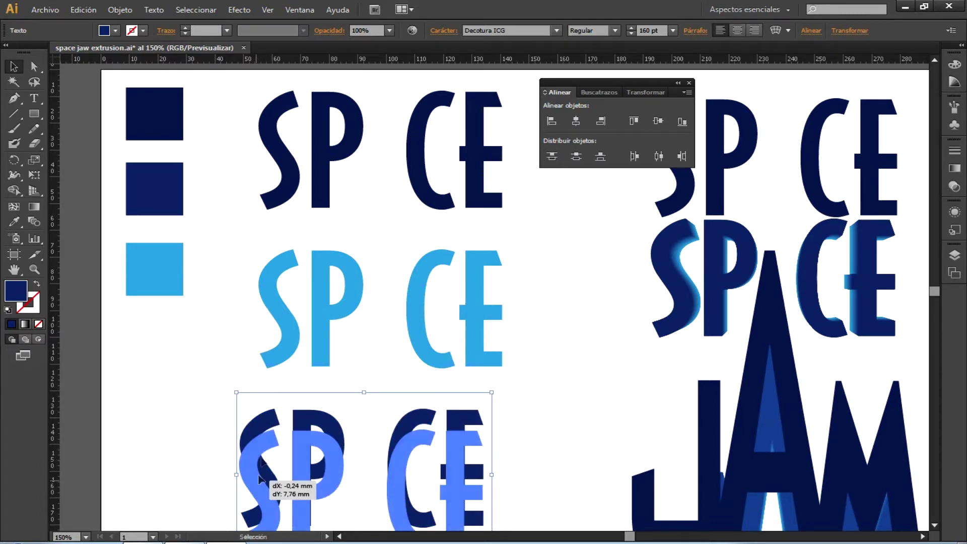
left_click(283, 362)
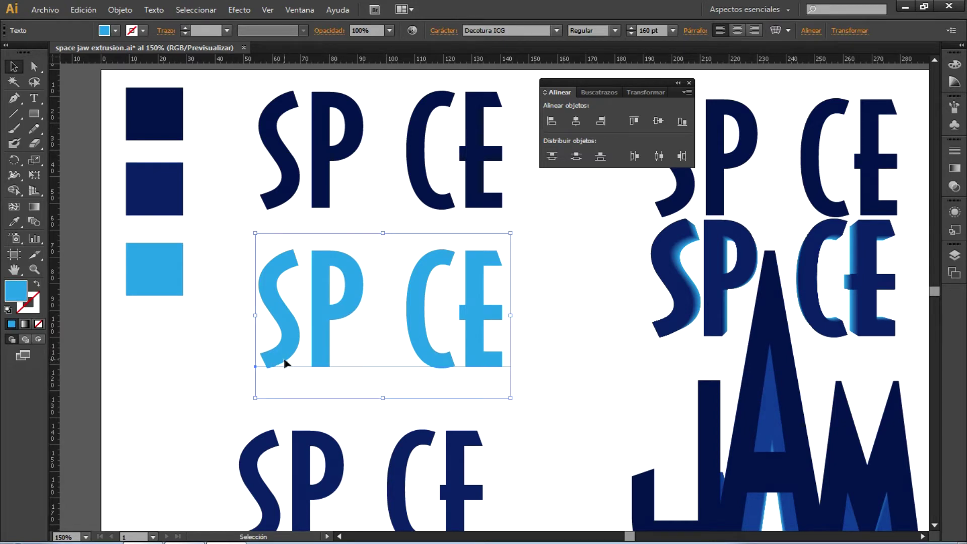
right_click(286, 348)
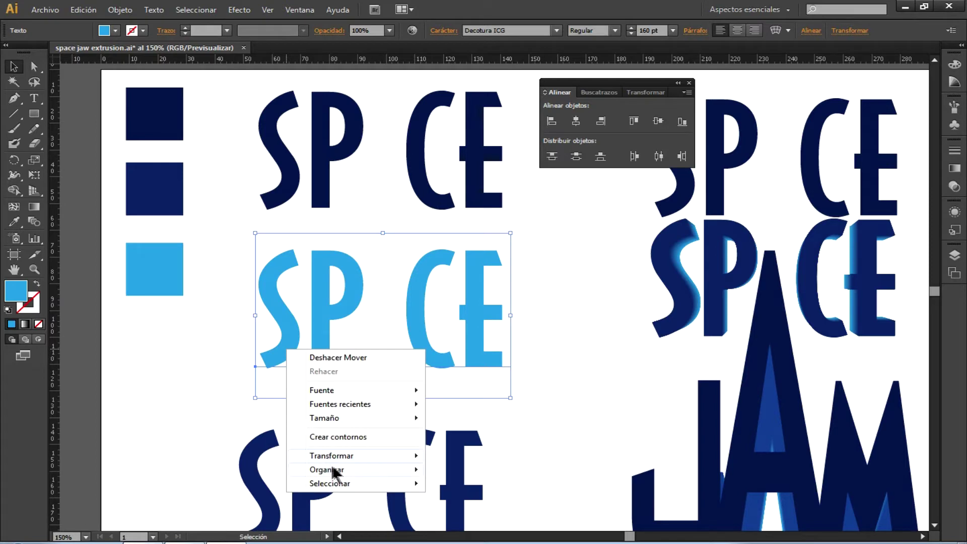
mouse_move(331, 455)
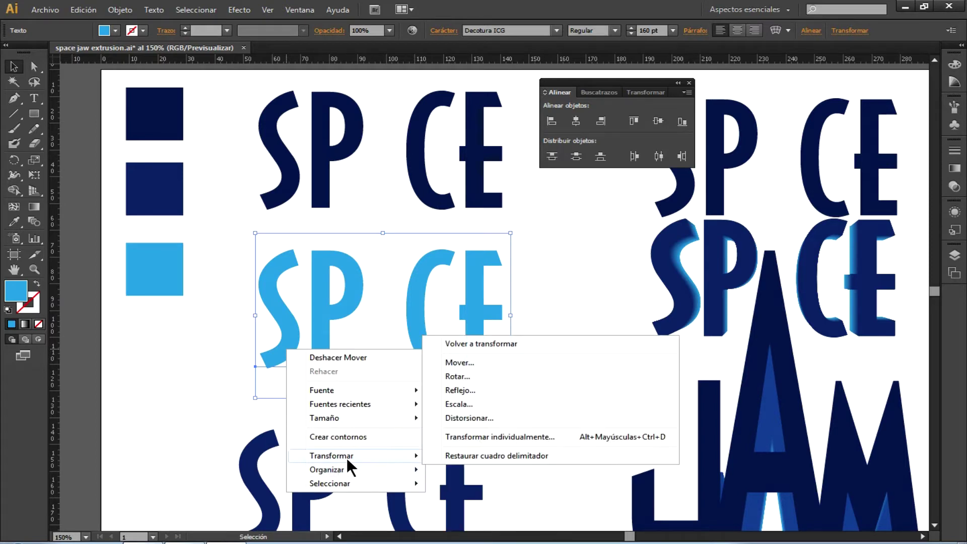
left_click(468, 403)
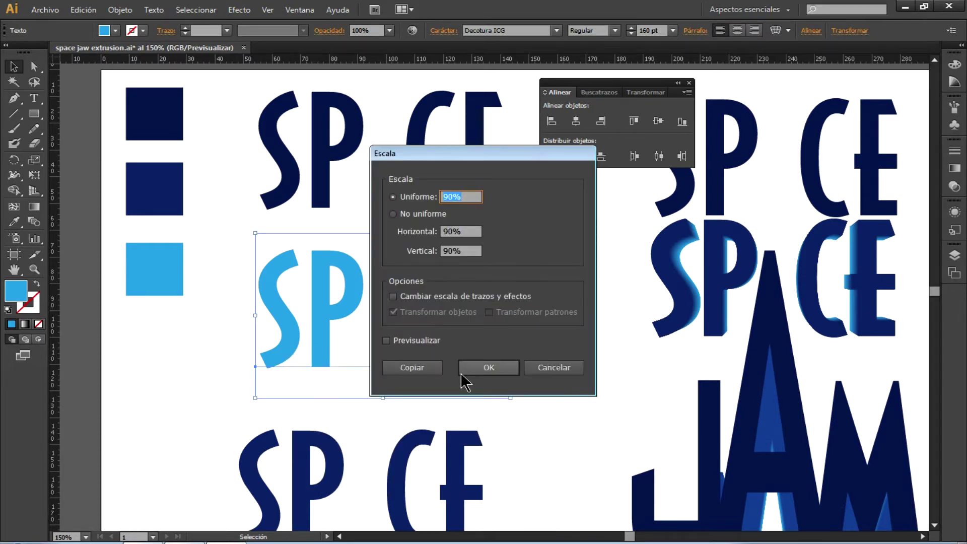
left_click(488, 373)
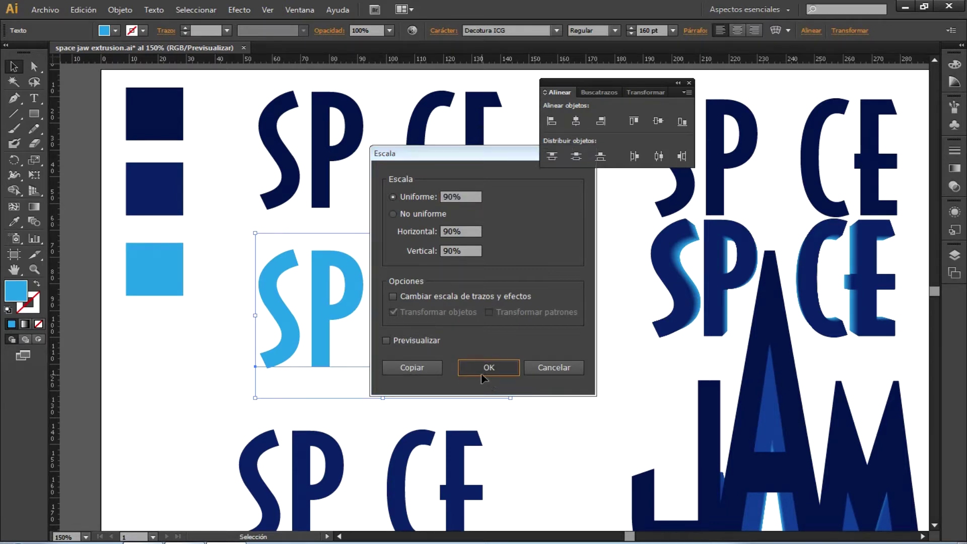
Step: Move the navy SP CE up so it sits beneath the light-blue text
left_click(210, 375)
left_click_drag(254, 450, 364, 346)
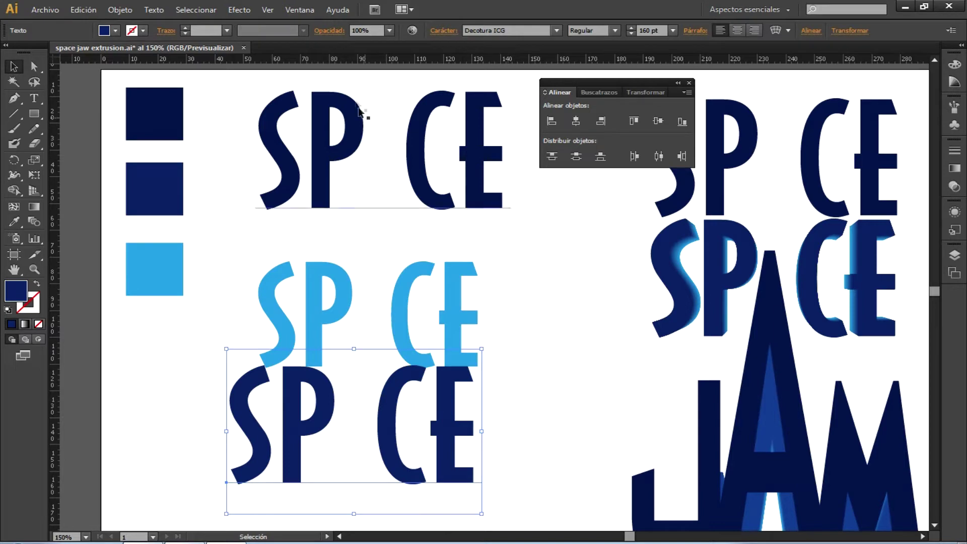
left_click(300, 9)
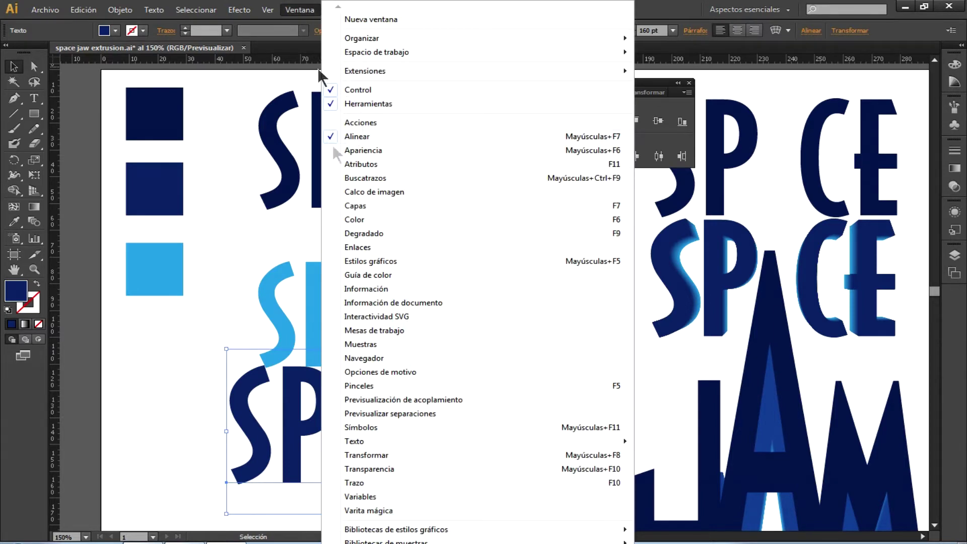
Step: Centre the navy and light-blue SP CE texts horizontally and vertically on each other
left_click(191, 385)
left_click(509, 225)
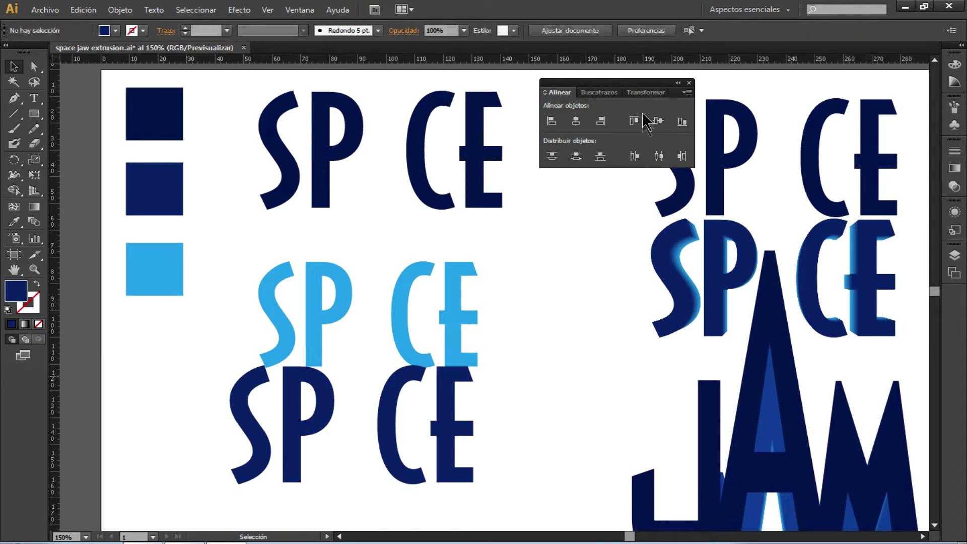
key("shift+F7")
key("shift+F7")
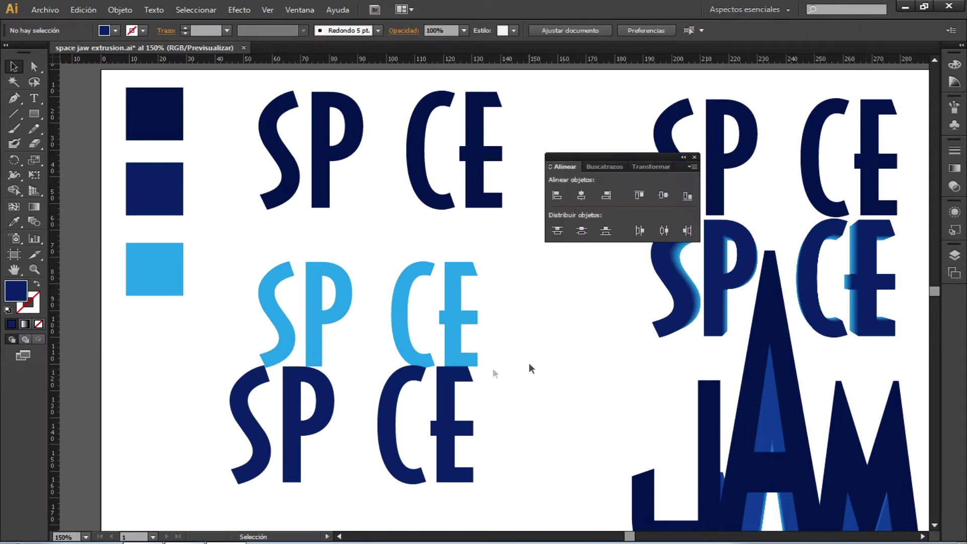
left_click_drag(442, 393, 498, 361)
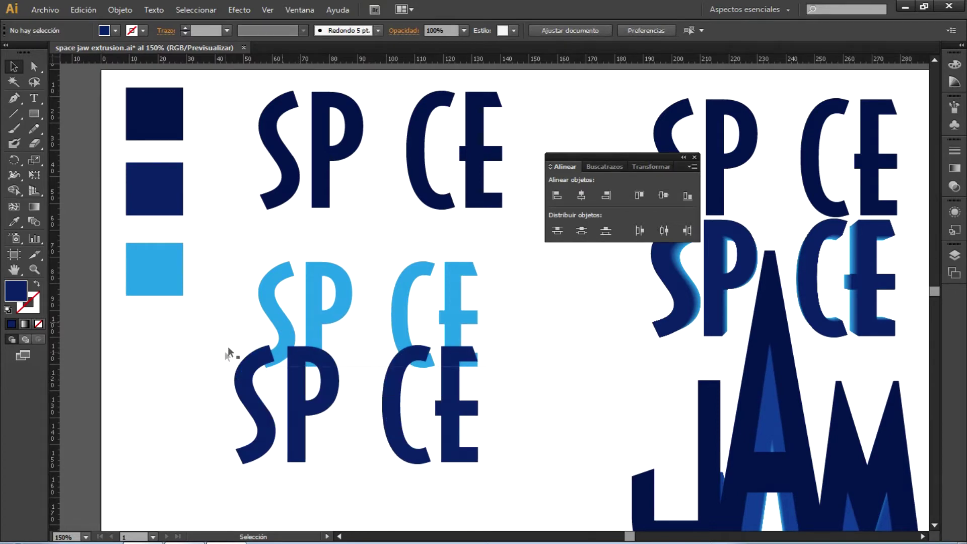
left_click_drag(215, 346, 385, 388)
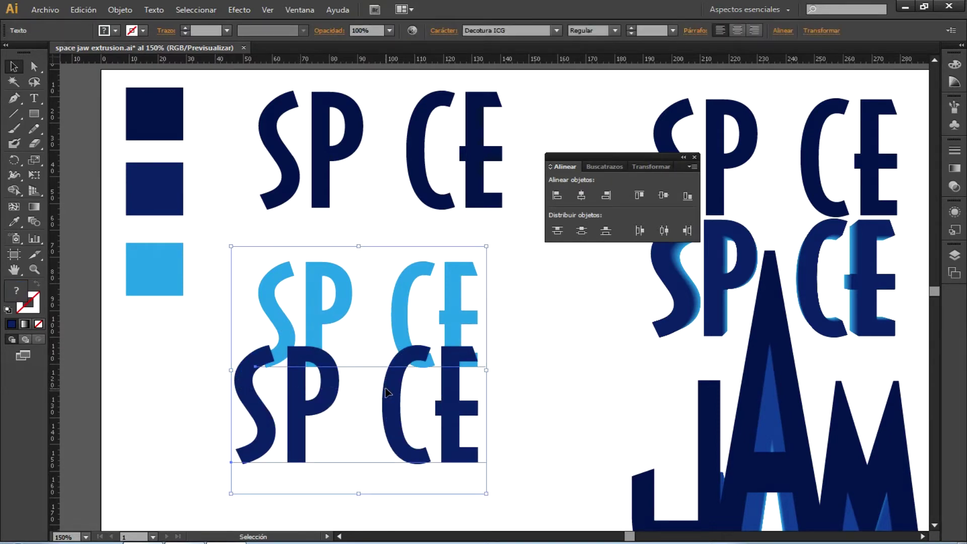
left_click(580, 200)
left_click(662, 198)
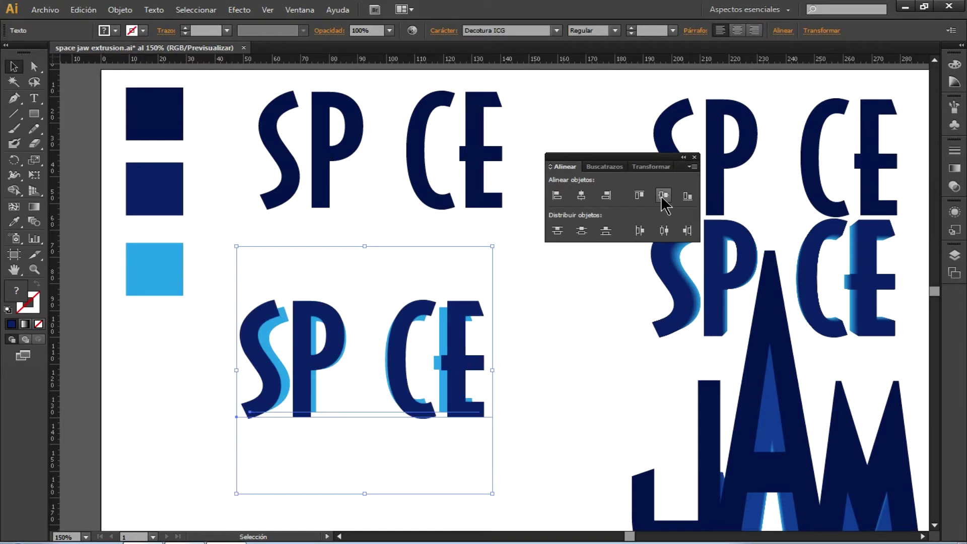
left_click(556, 356)
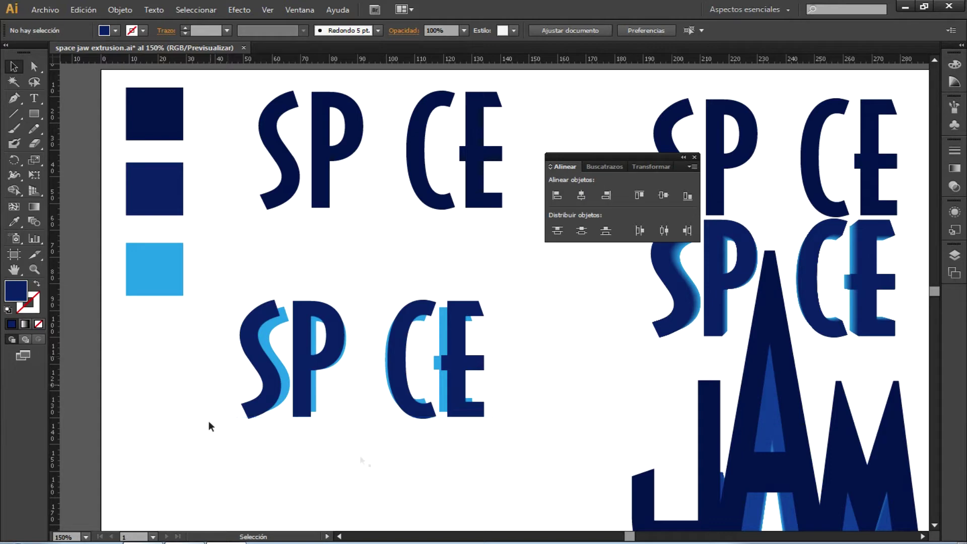
left_click_drag(510, 441, 222, 379)
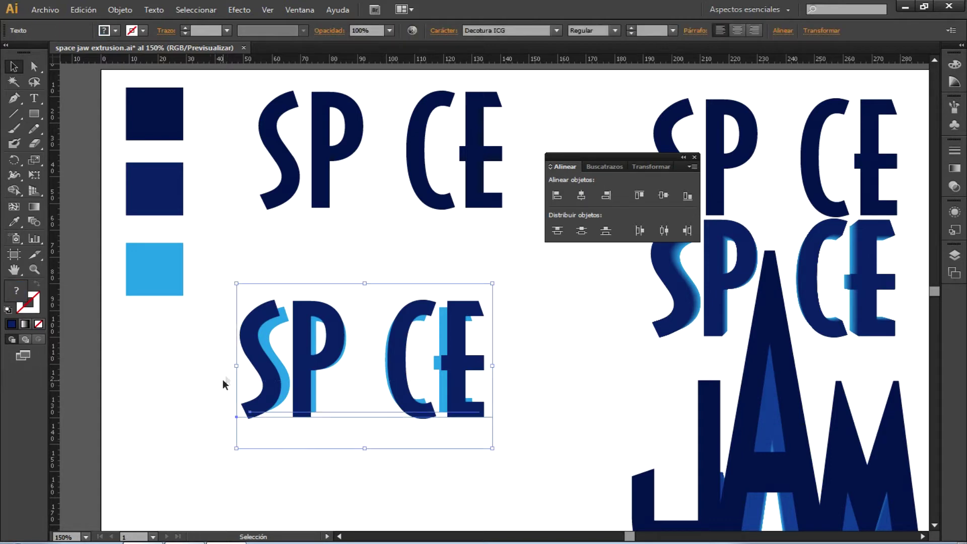
Step: Blend the two SP CE texts and set the blend to 100 specified steps
left_click(121, 10)
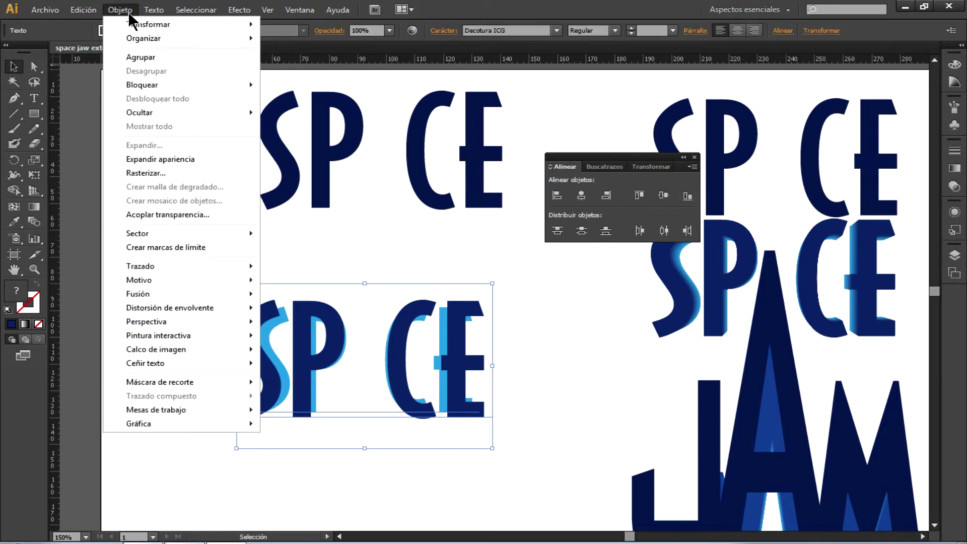
mouse_move(138, 294)
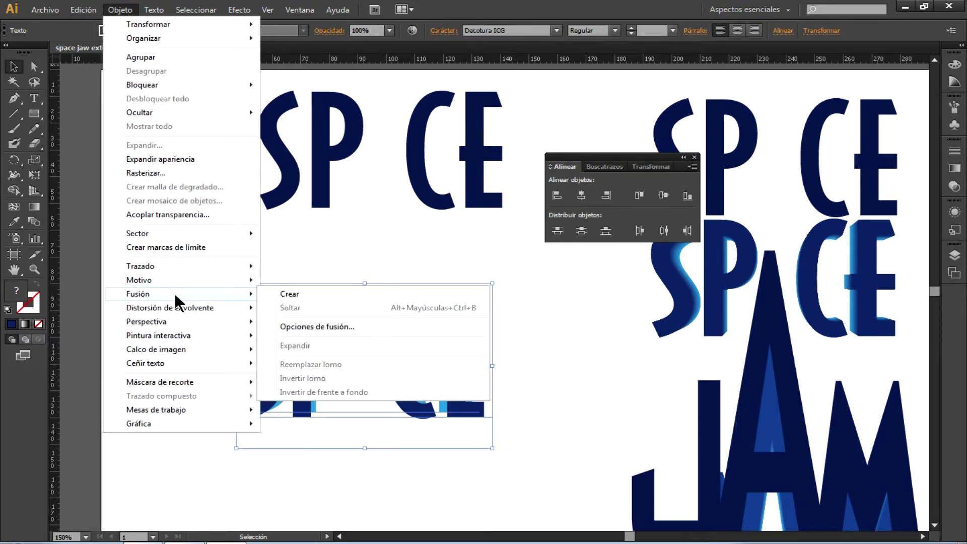
left_click(291, 295)
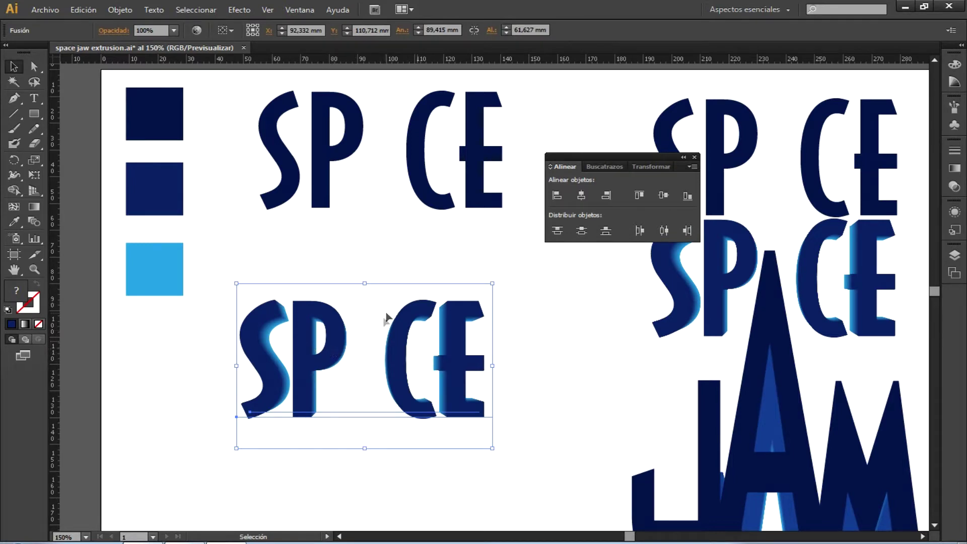
left_click(128, 11)
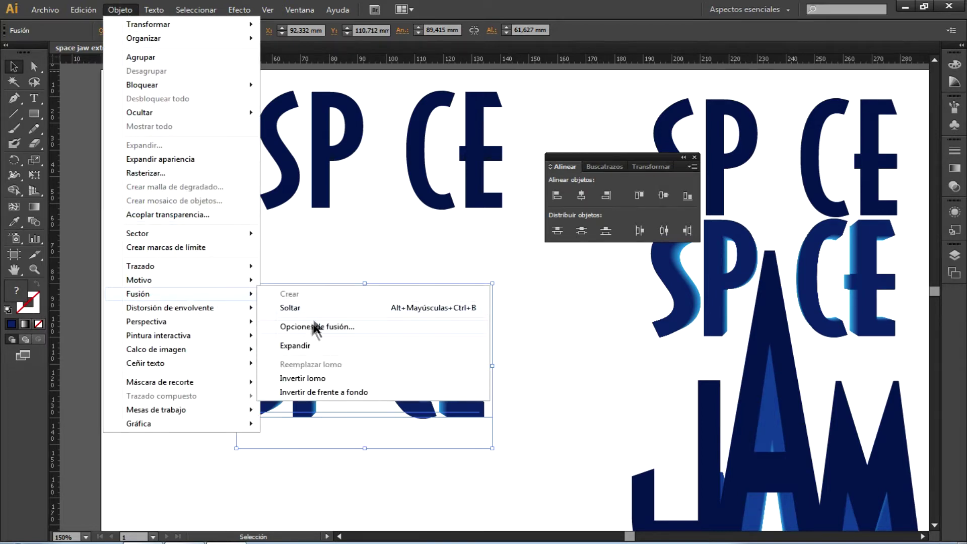
left_click(312, 328)
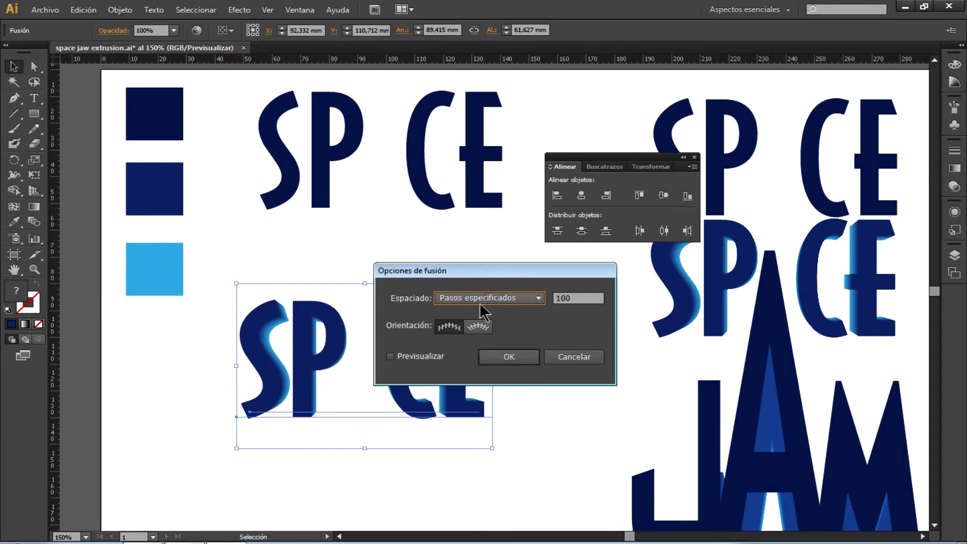
left_click(483, 301)
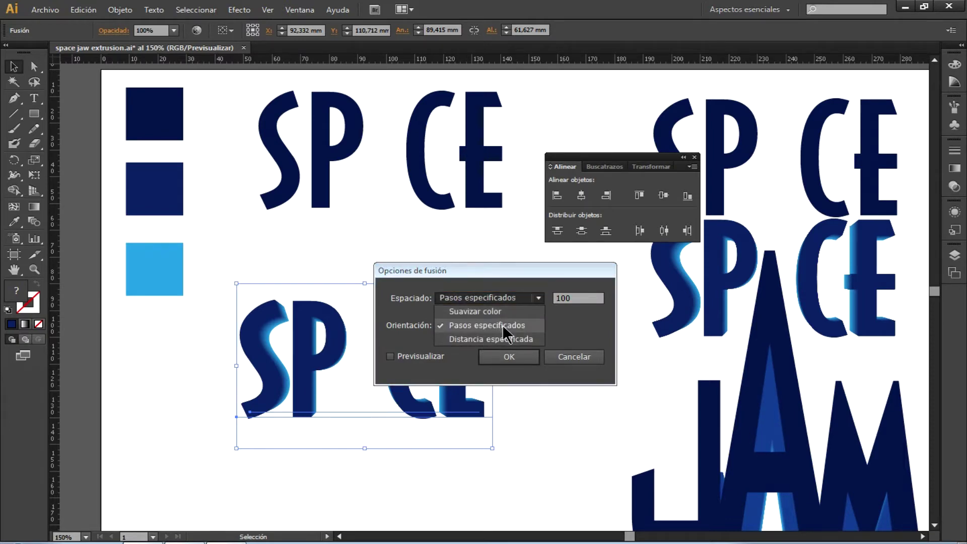
left_click(504, 324)
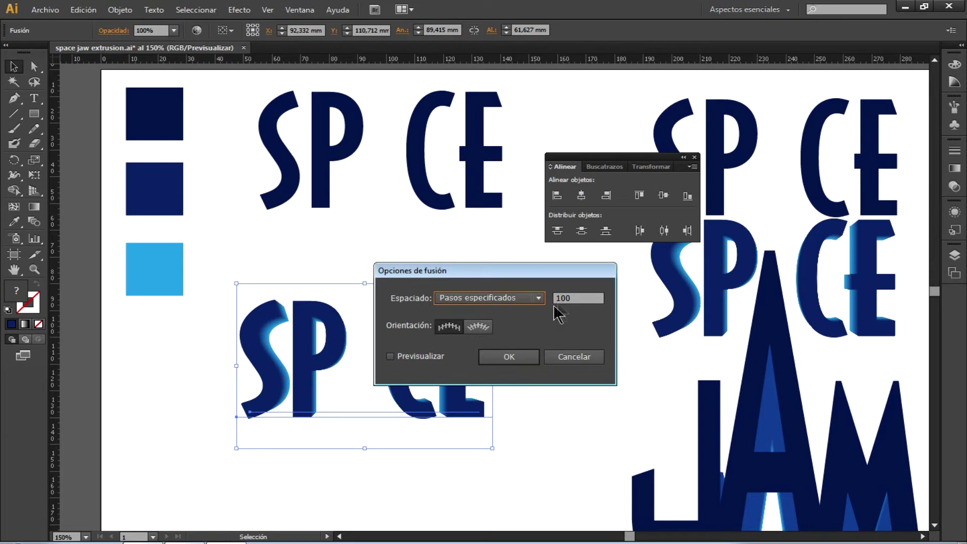
left_click(572, 299)
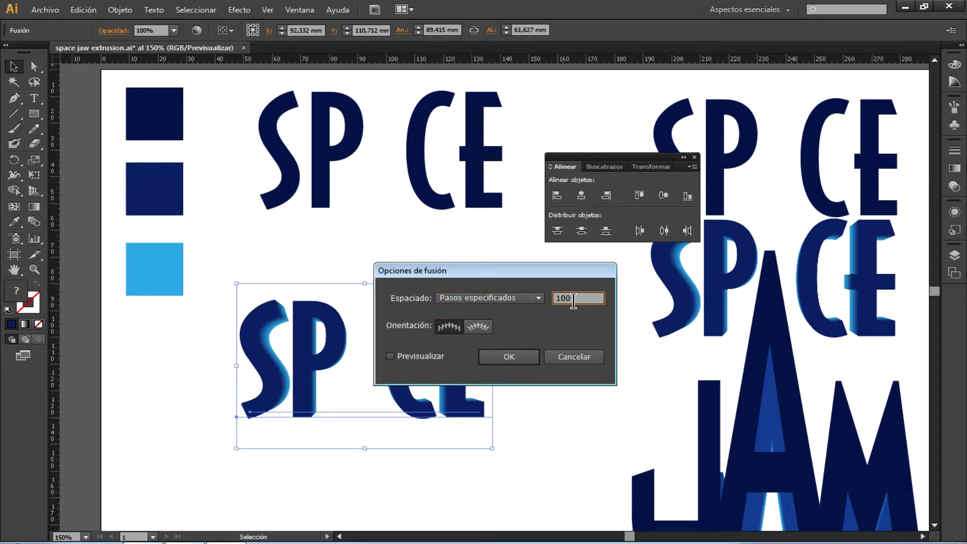
left_click(524, 357)
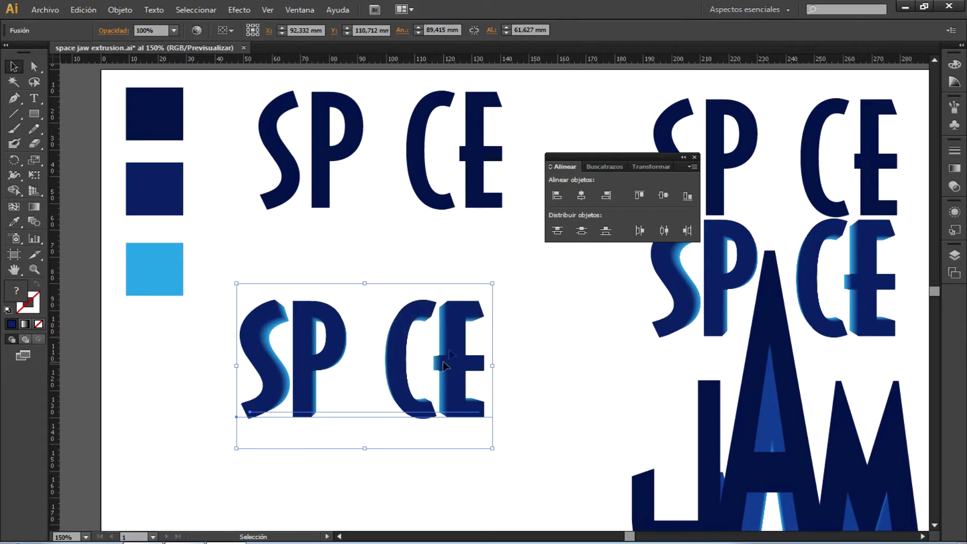
left_click(227, 354)
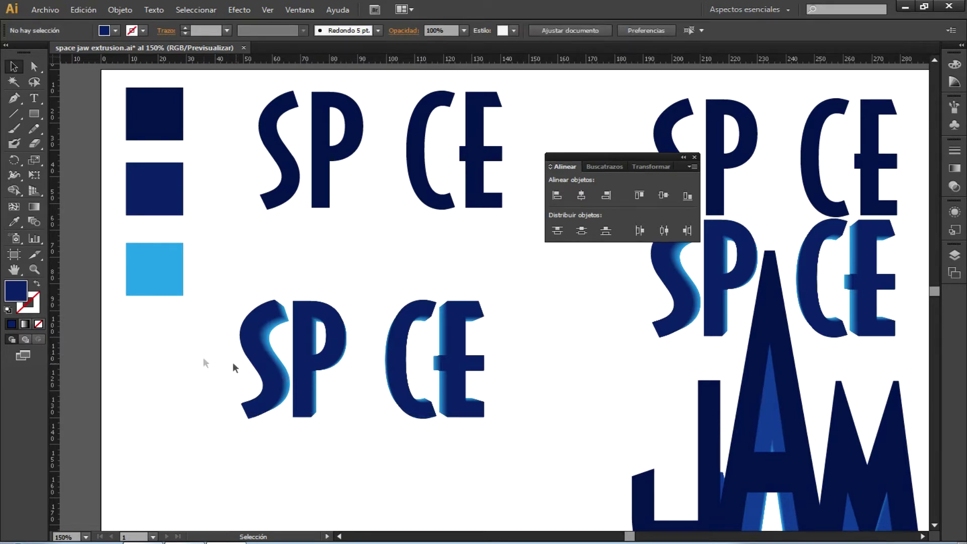
Step: Expand the SP CE blend and move the expanded letters upward
left_click_drag(202, 357, 352, 378)
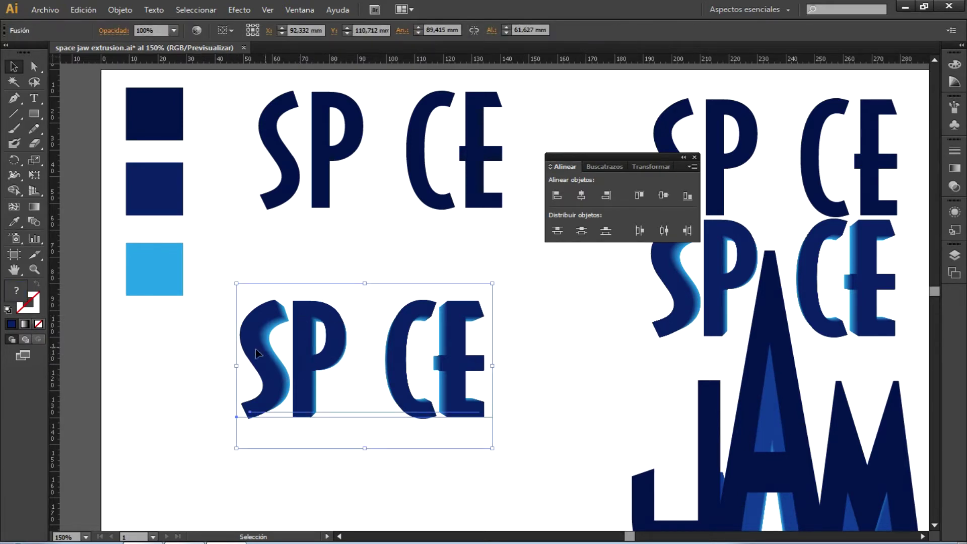
left_click(122, 11)
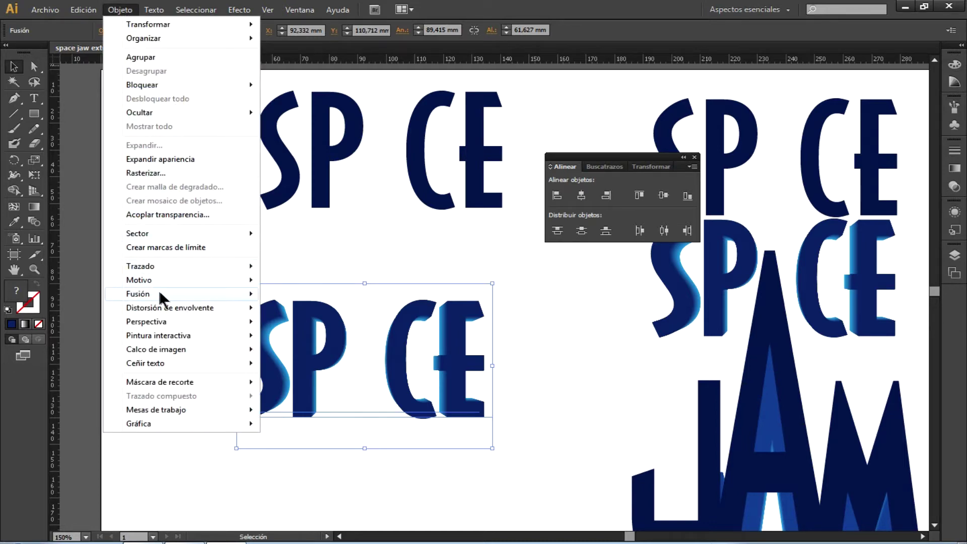
mouse_move(138, 294)
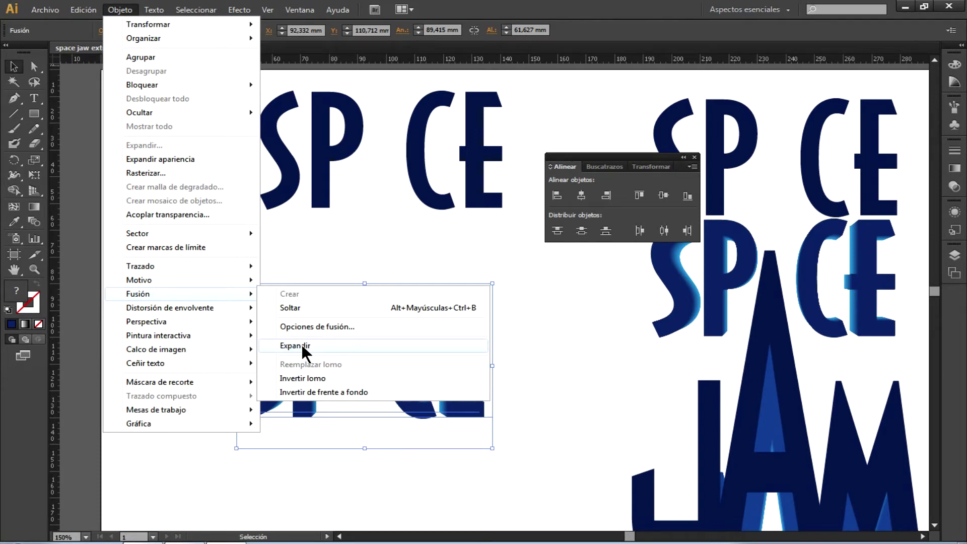
left_click(299, 345)
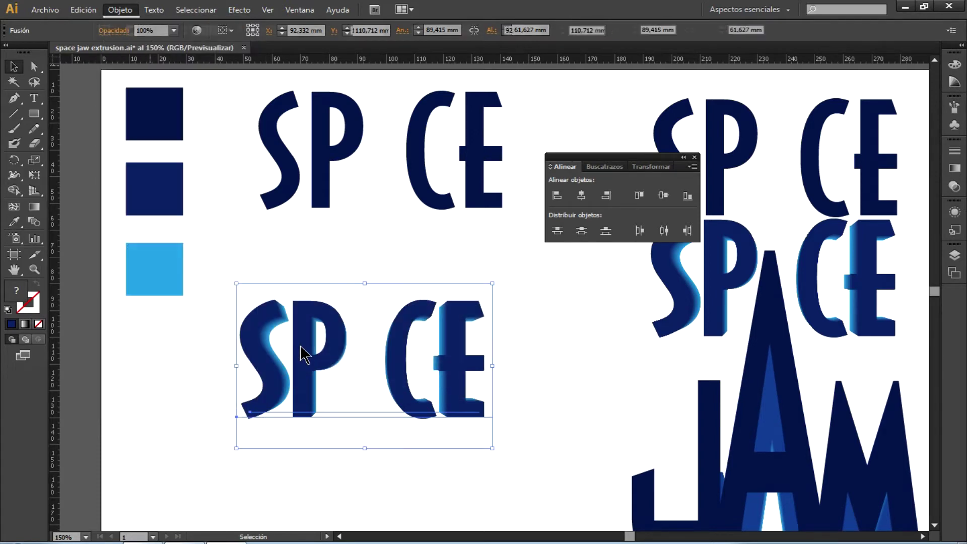
left_click(533, 335)
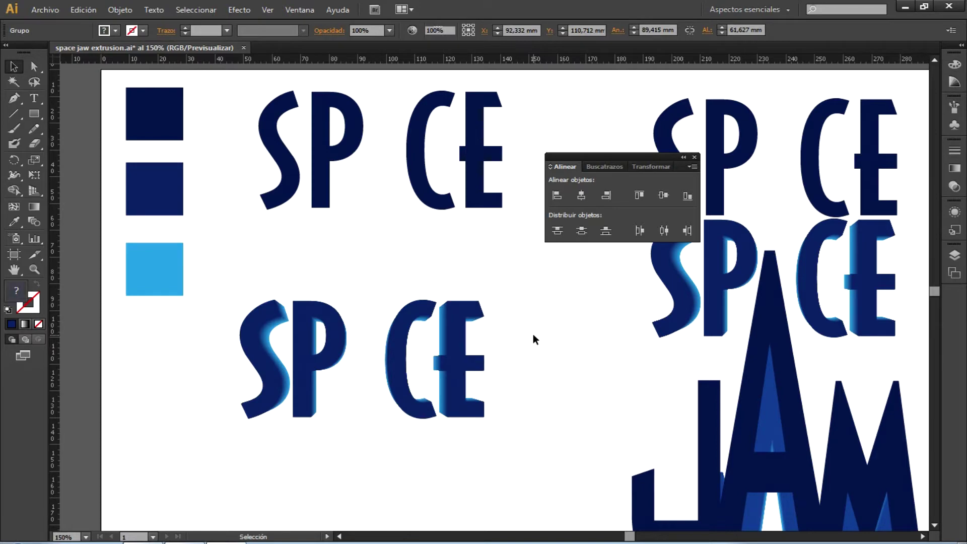
left_click_drag(392, 353, 412, 245)
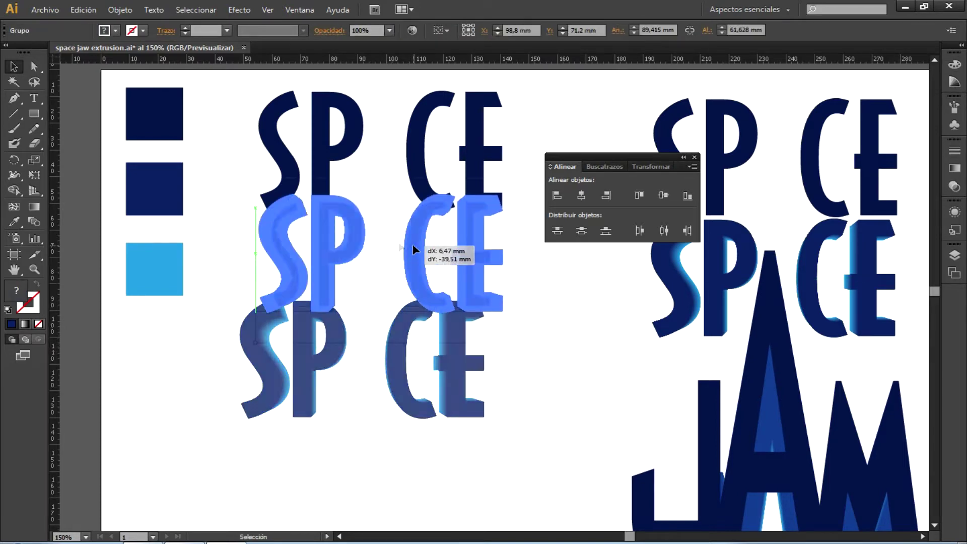
left_click(409, 355)
Step: Delete the expanded SP CE copy and the top SP CE text
left_click_drag(326, 296, 325, 269)
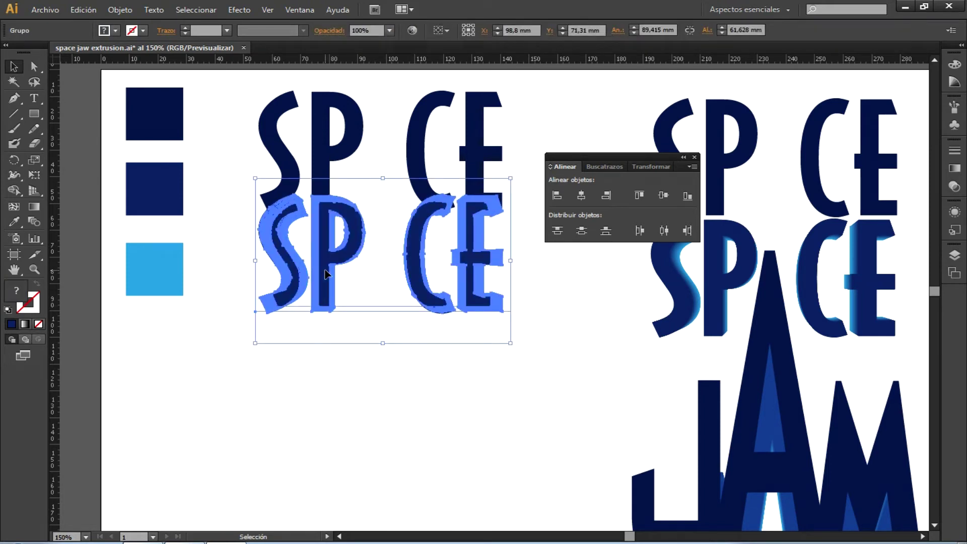
left_click(583, 334)
left_click(482, 304)
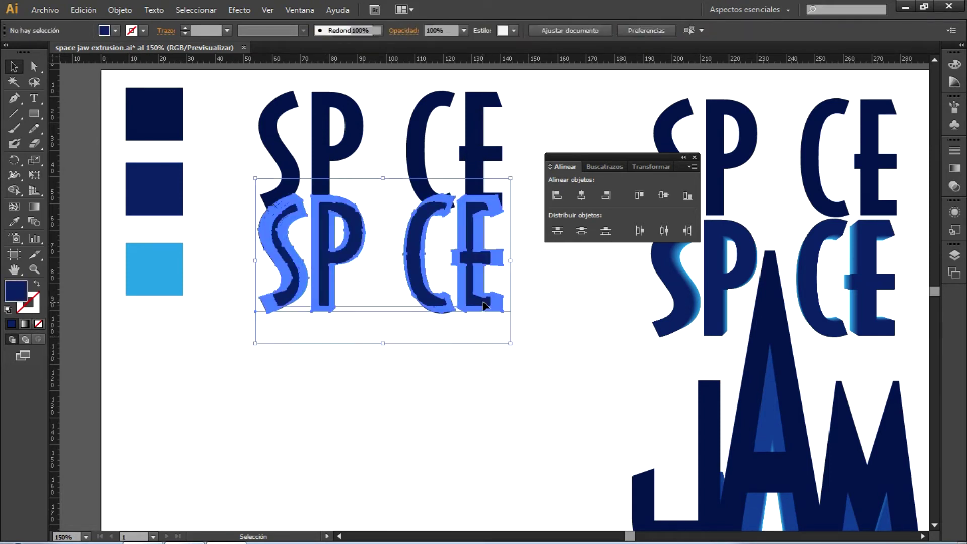
key("Delete")
left_click(425, 182)
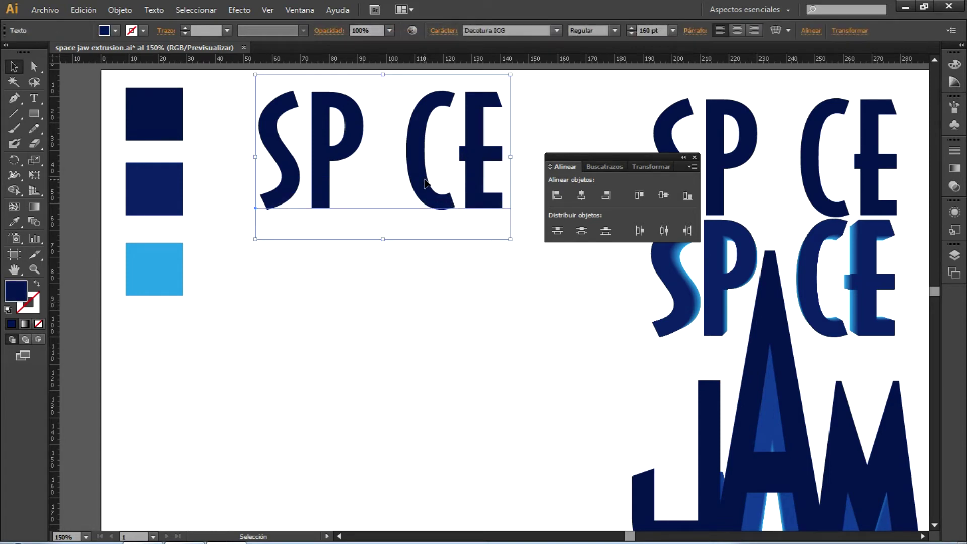
key("Delete")
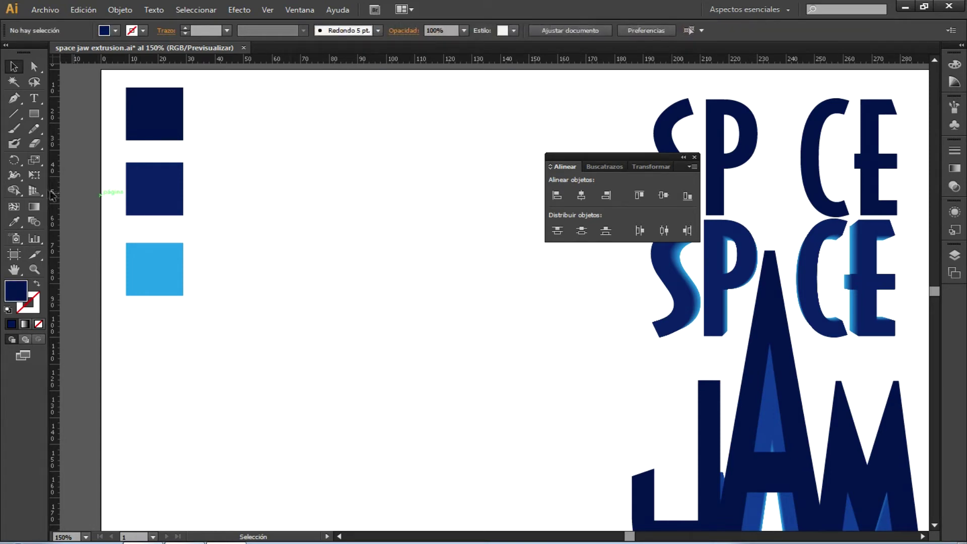
Step: Type a letter J beside the blue swatches, discarding a stray empty text object
left_click(34, 99)
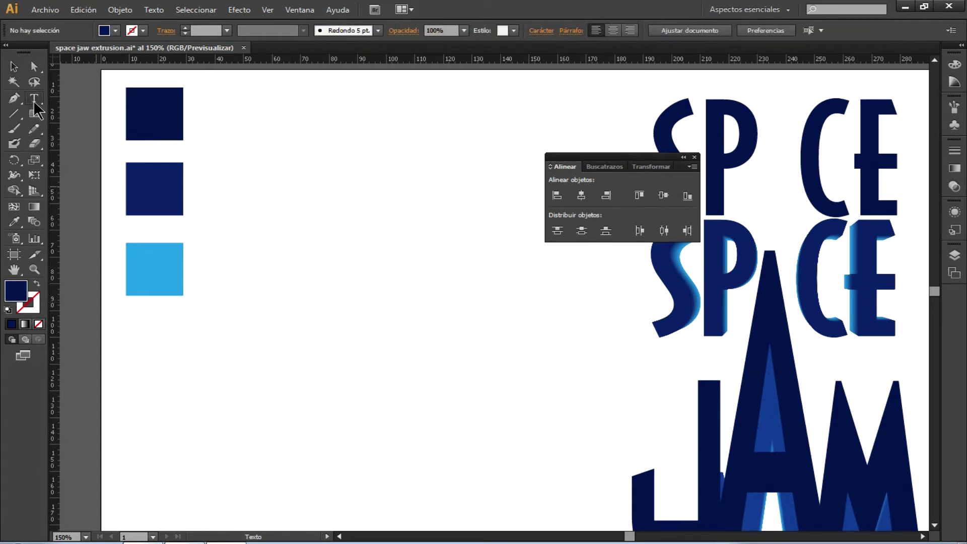
left_click(266, 296)
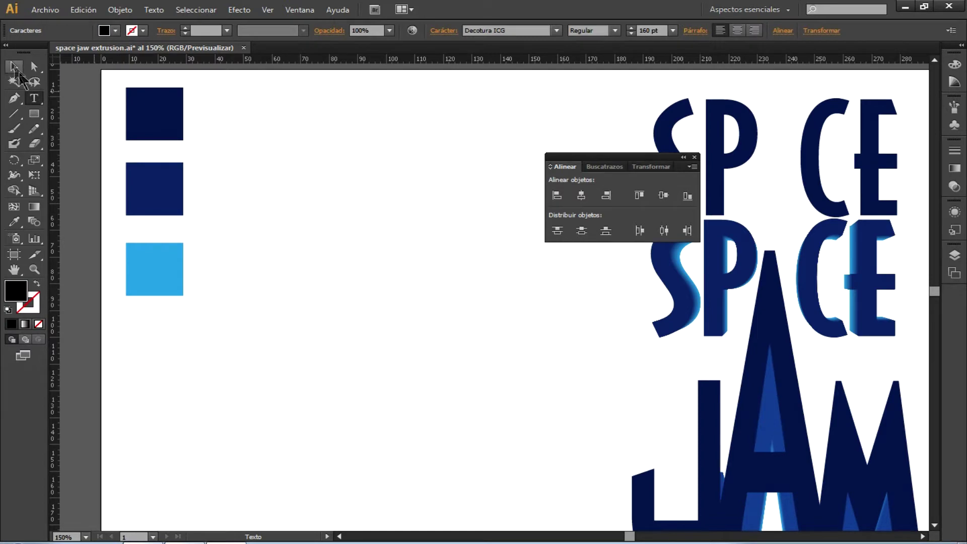
left_click(13, 65)
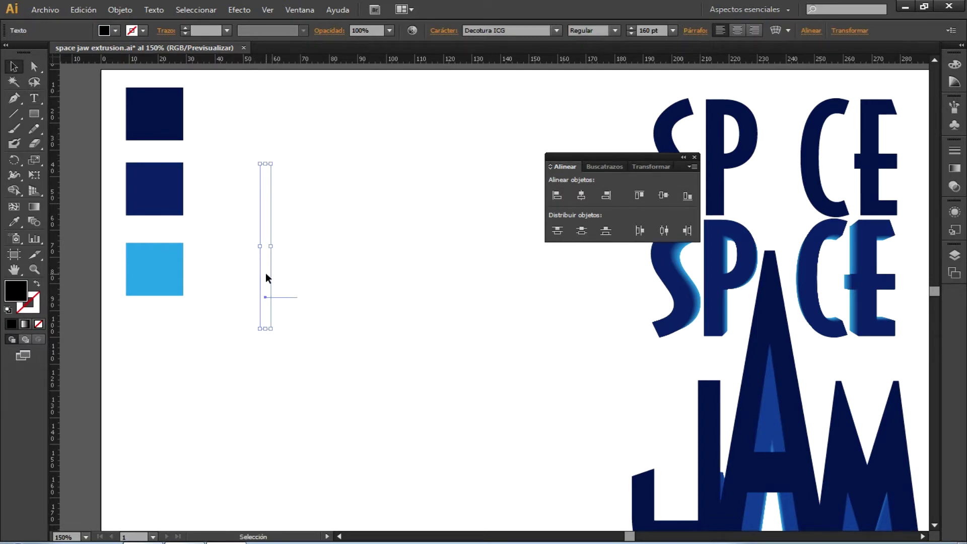
key("Delete")
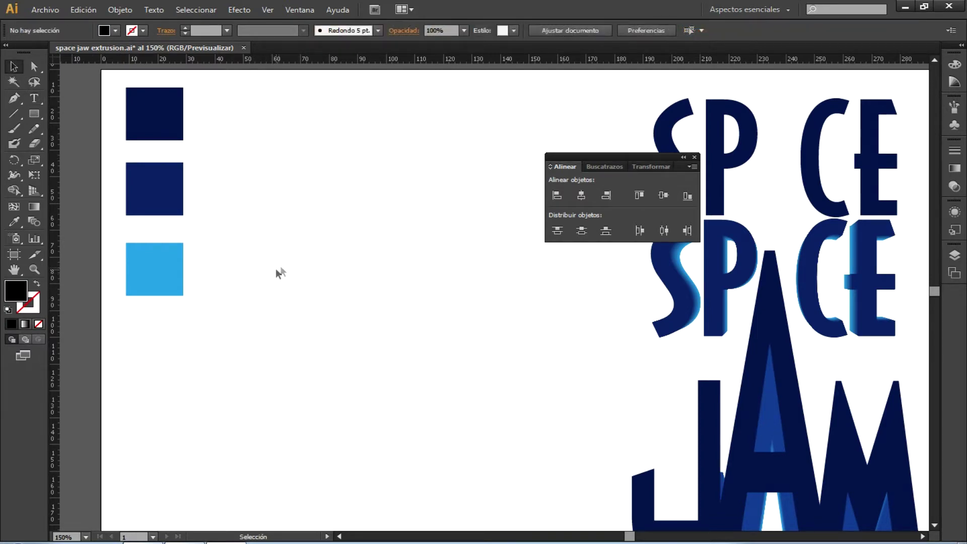
left_click(34, 98)
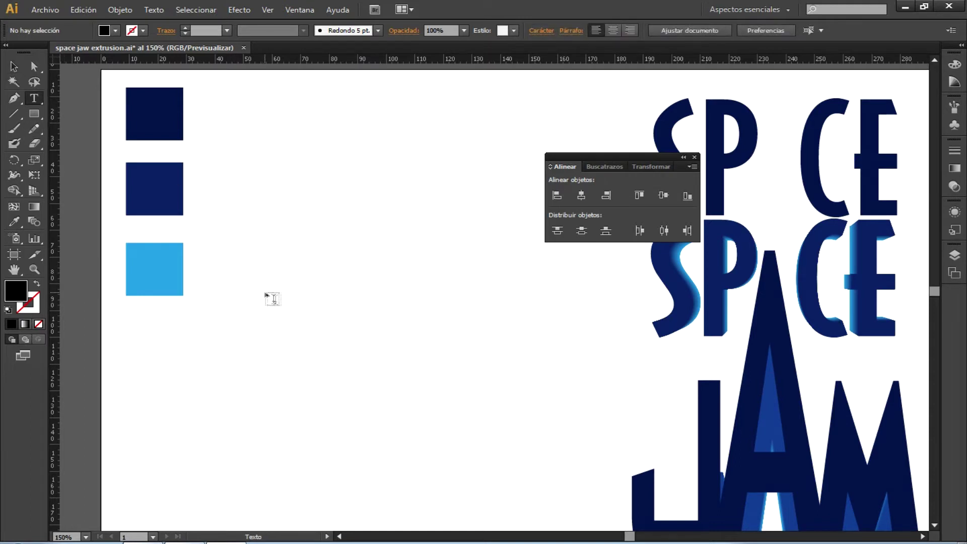
left_click(266, 292)
type("J")
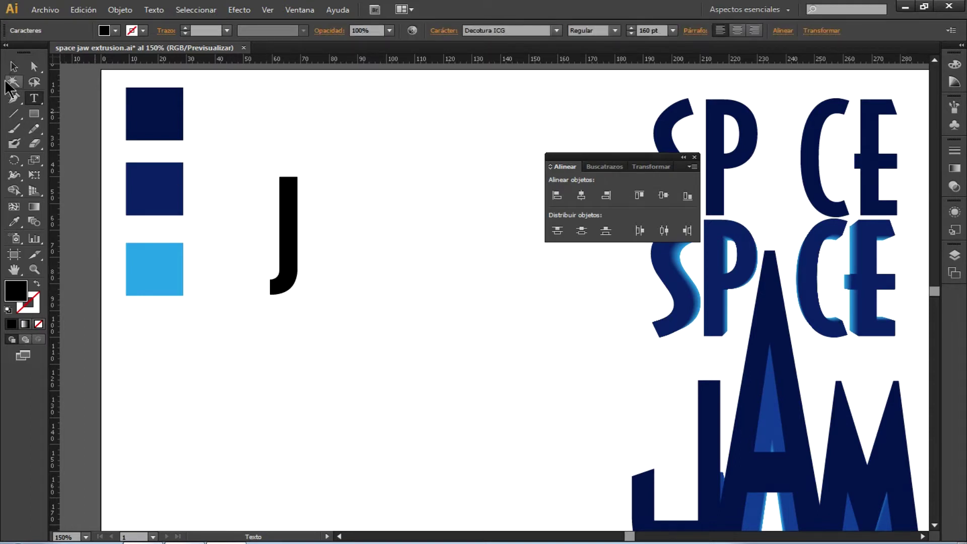
Step: Move the J down-right and set its font to BankGothic Bold
left_click(14, 66)
left_click_drag(290, 272, 318, 304)
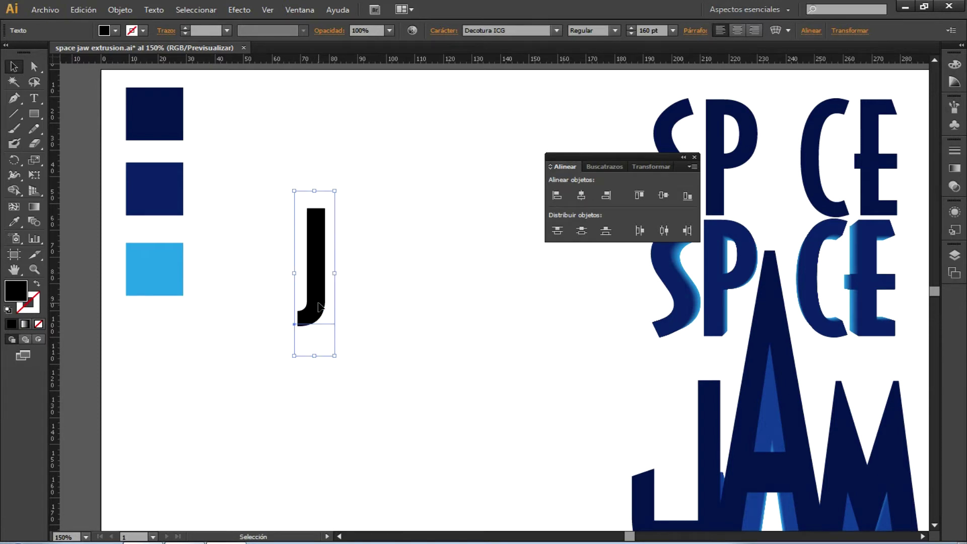
left_click(479, 30)
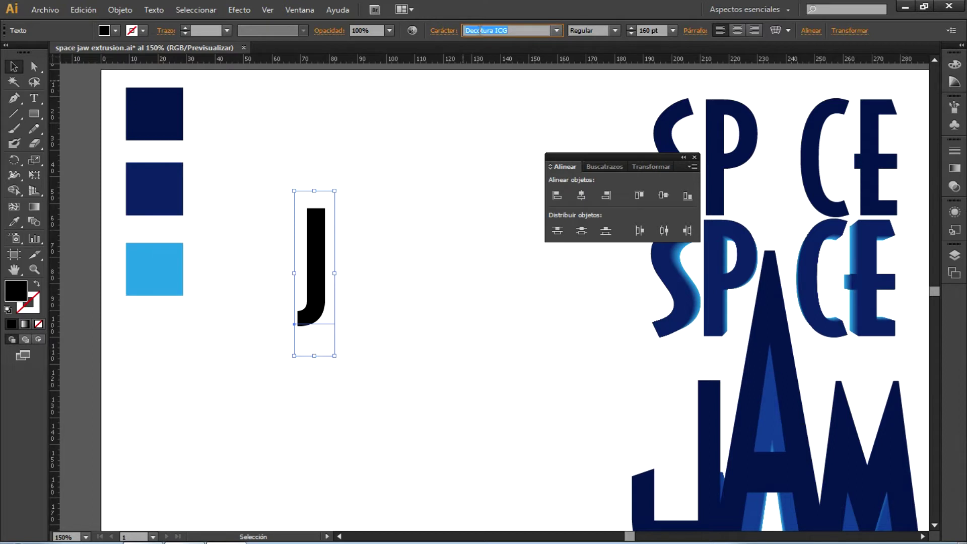
type("BankGothic Bold")
key("Return")
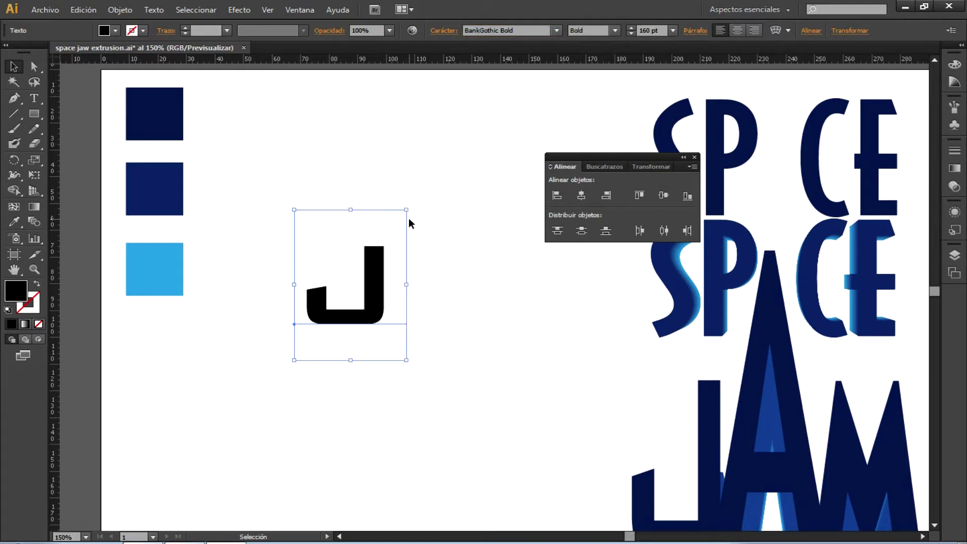
Step: Nudge the J down-left and enlarge it from 160 to 230 pt
left_click_drag(368, 265, 338, 284)
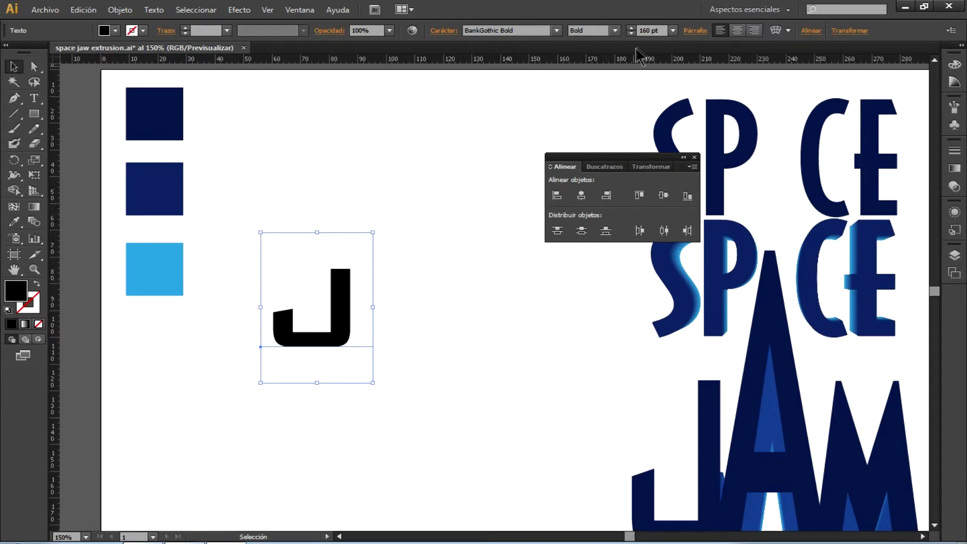
left_click(646, 31)
type("230")
key("Return")
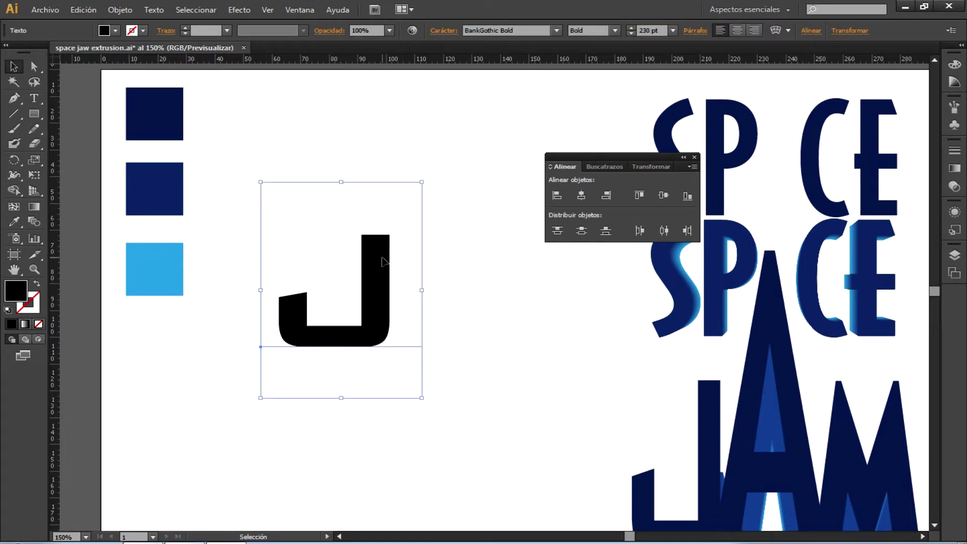
left_click(445, 31)
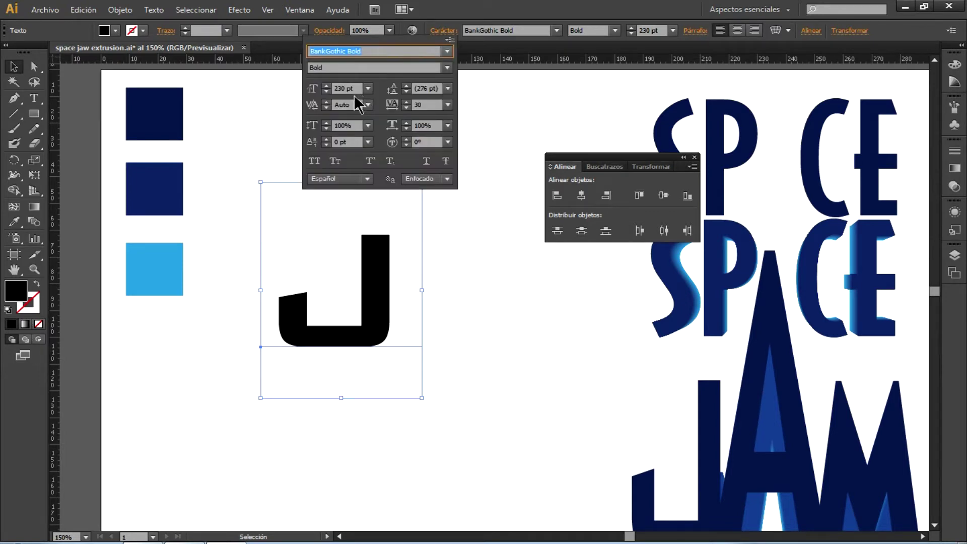
Step: Stretch the J to 154% vertical and 80% horizontal scale, then move it down-left below the swatches
left_click(341, 89)
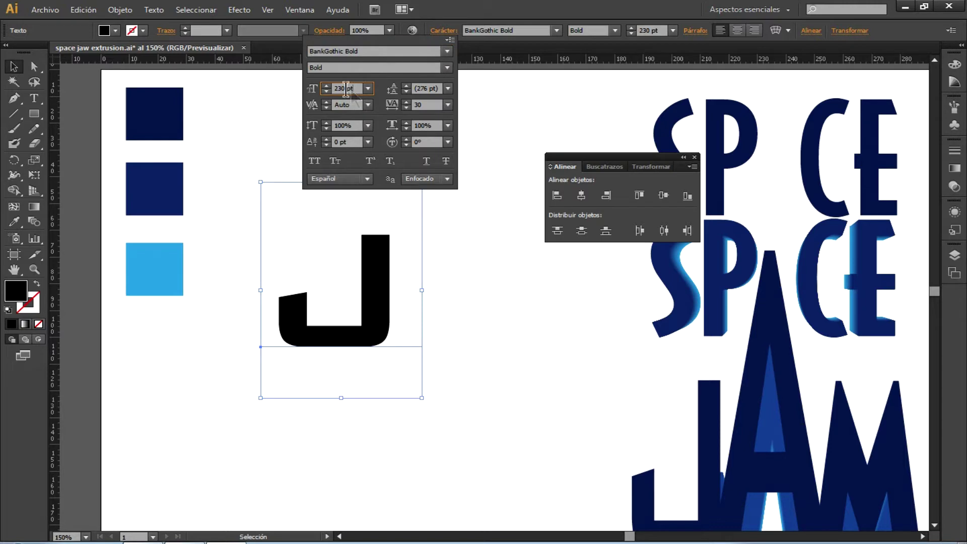
left_click(353, 125)
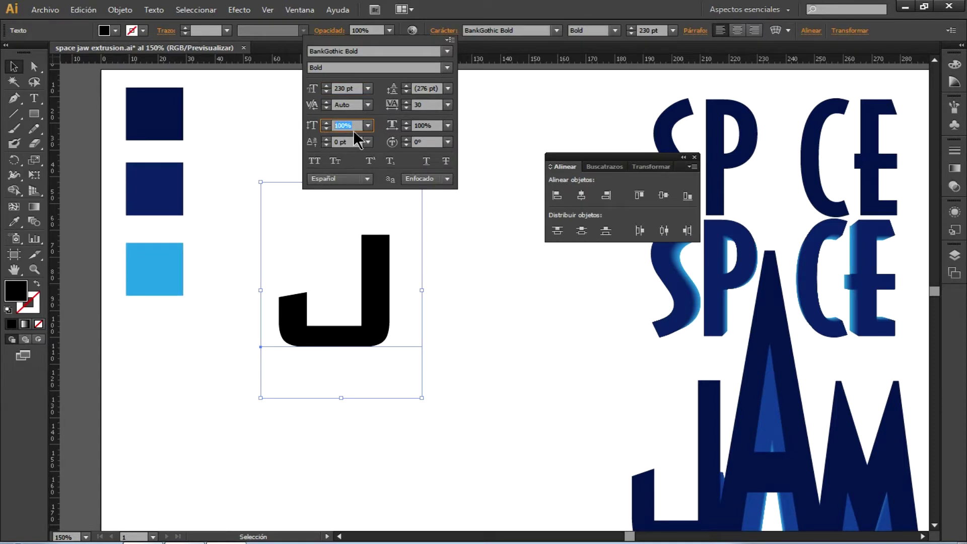
type("154")
left_click(424, 126)
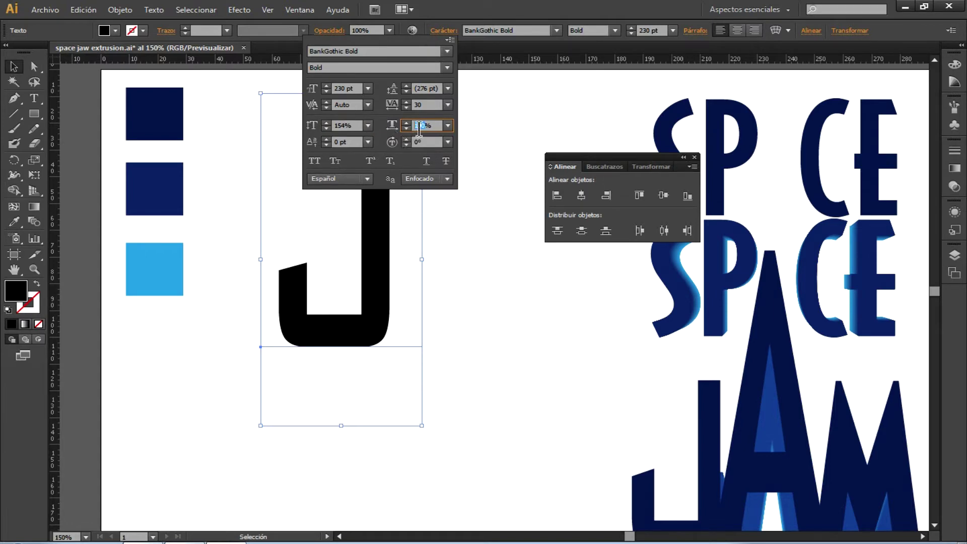
type("8")
key("Return")
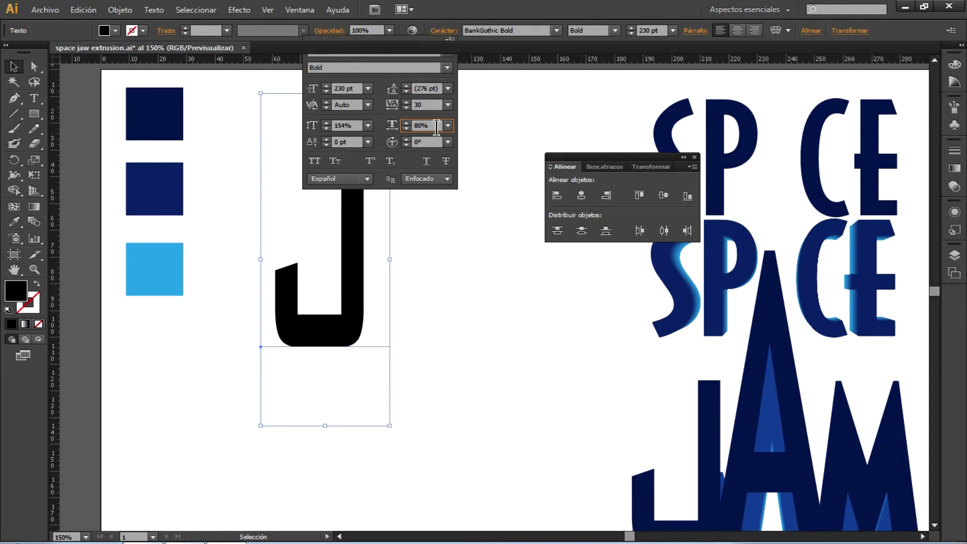
key("Escape")
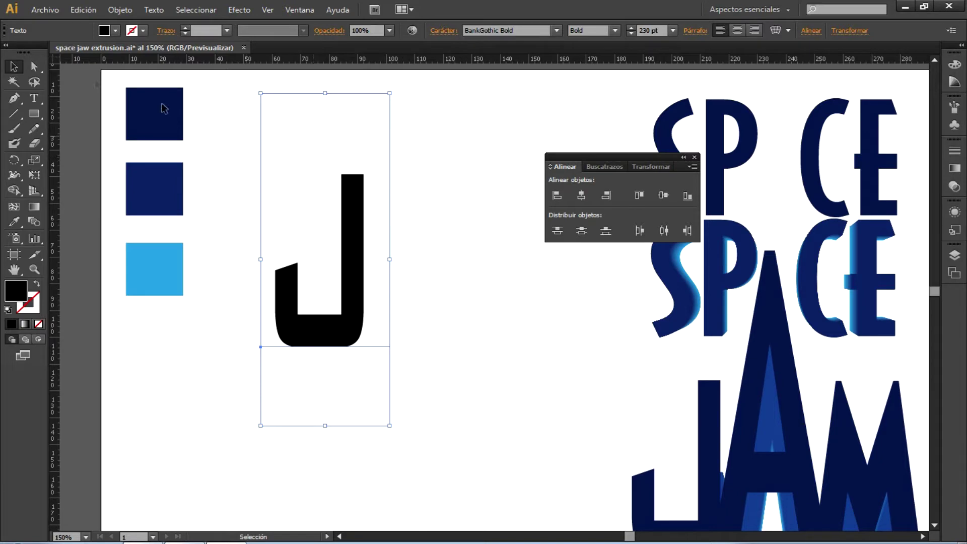
left_click_drag(340, 276, 234, 404)
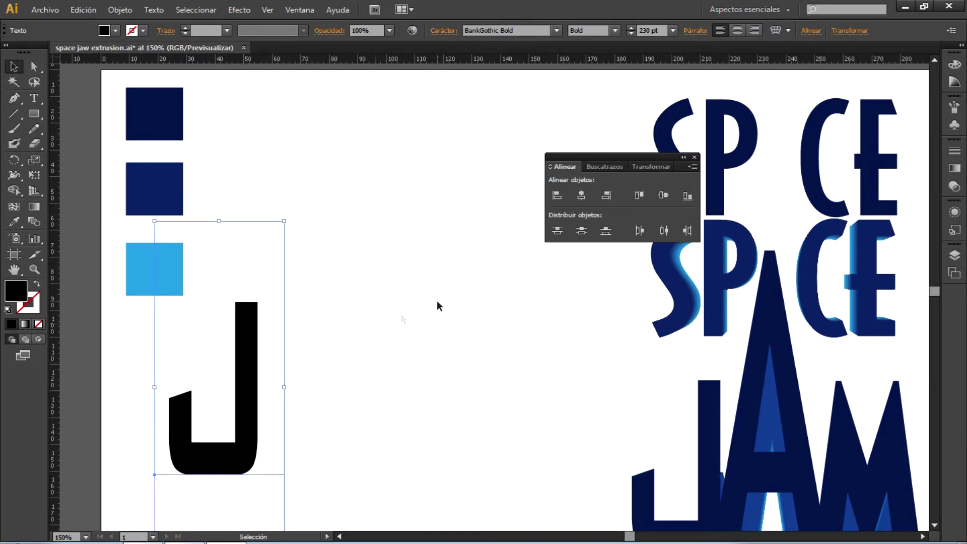
Step: Add a new 'A' text object right of the J and move it down the page
left_click(341, 285)
left_click(34, 97)
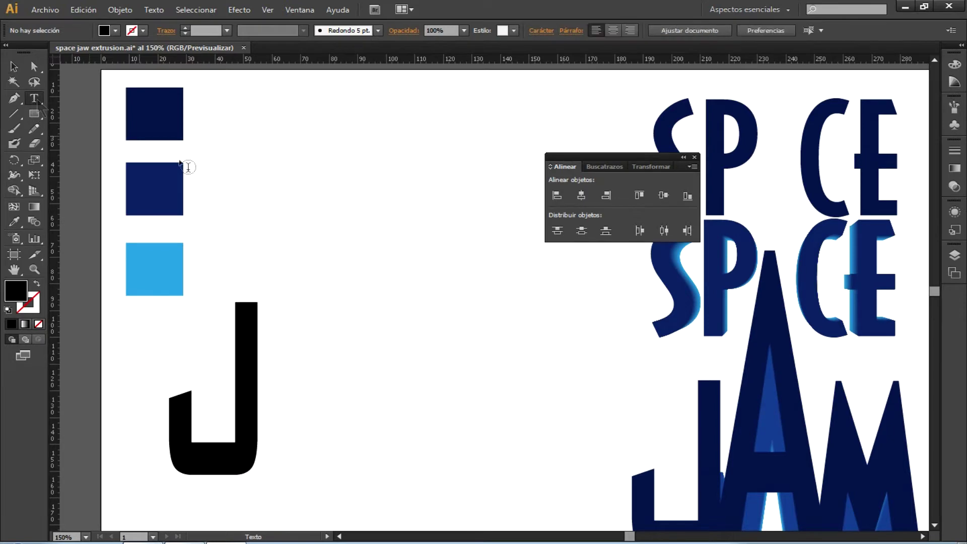
left_click(367, 258)
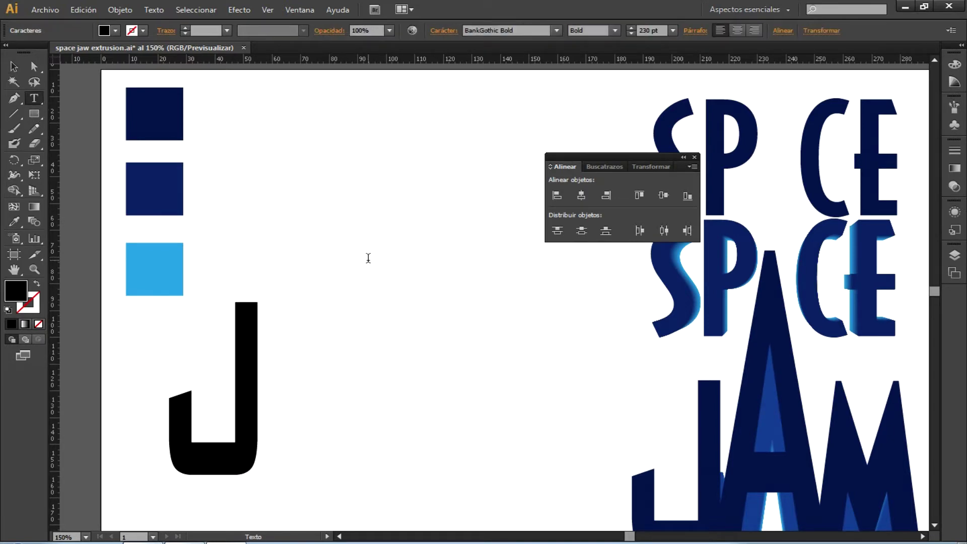
type("A")
left_click(14, 66)
left_click_drag(401, 279, 397, 355)
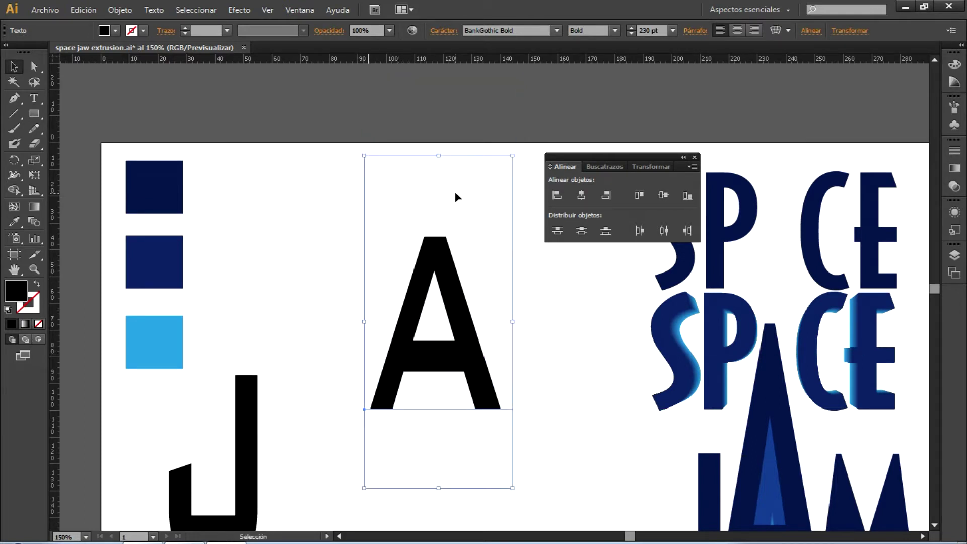
Step: Set the A's font to Trebuchet MS and nudge it slightly lower
left_click(494, 31)
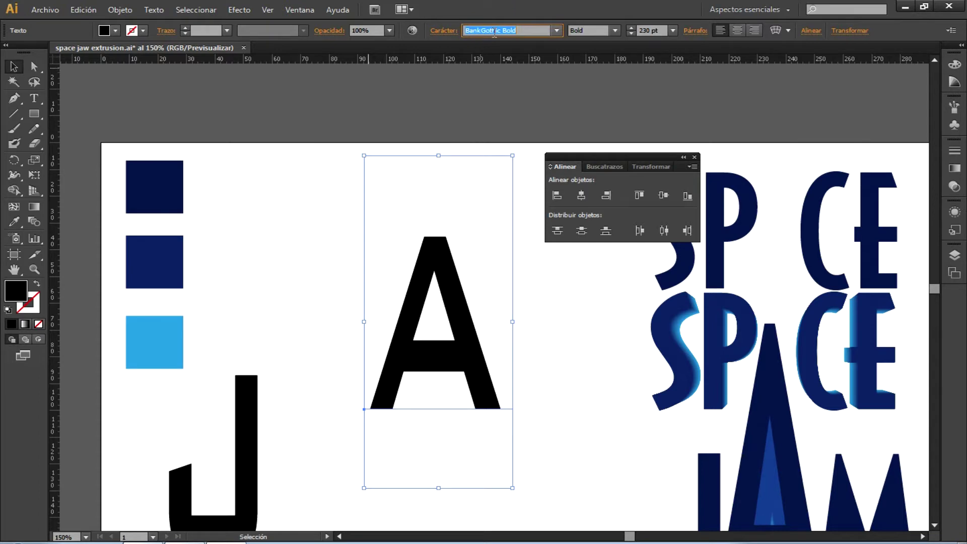
type("Trebuchet MS")
key("Return")
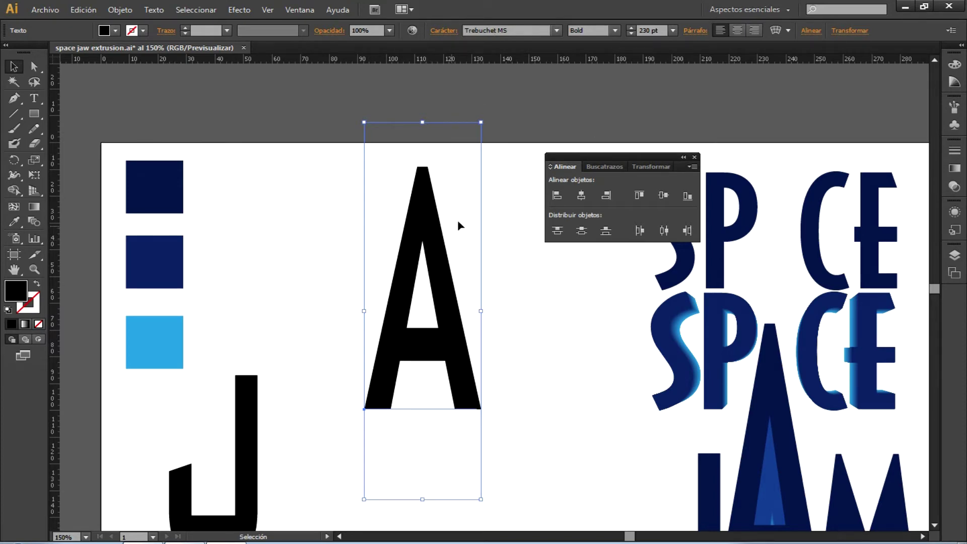
left_click(644, 31)
left_click_drag(434, 252, 433, 295)
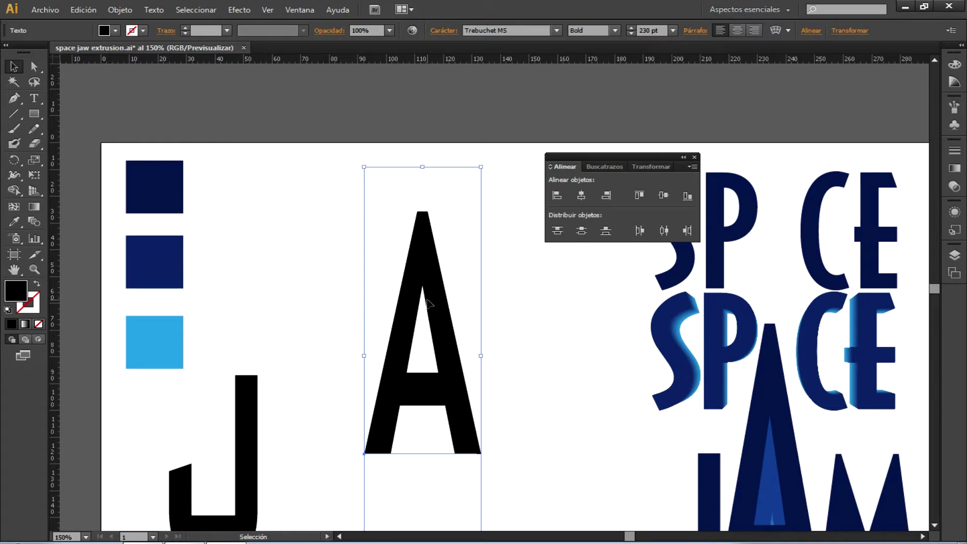
Step: Stretch the A to 192% vertical scale
left_click(444, 31)
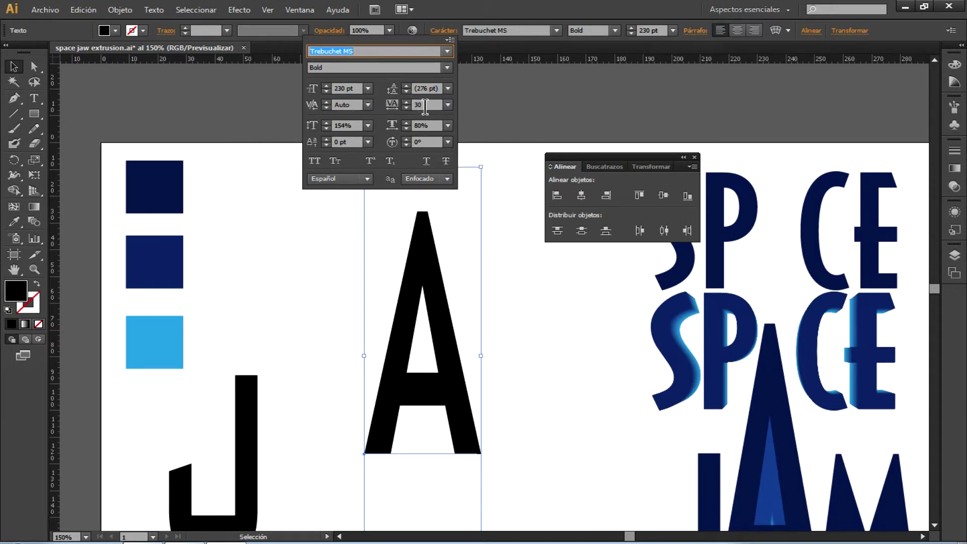
left_click(349, 129)
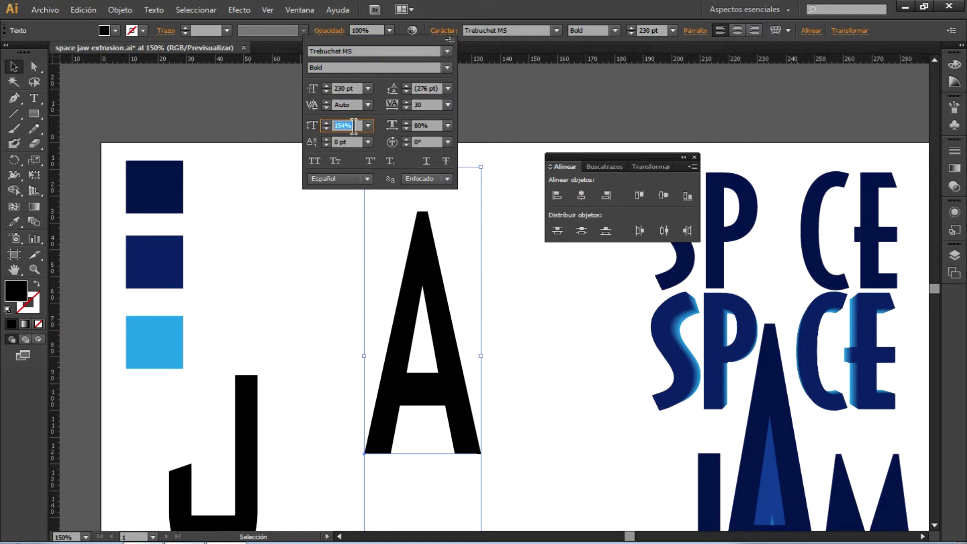
double_click(338, 126)
type("192")
left_click(419, 125)
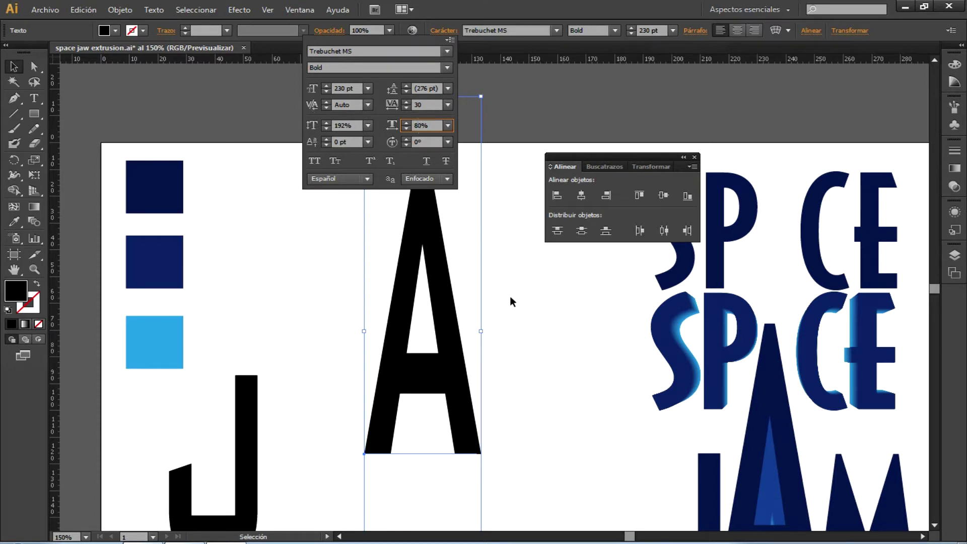
Step: Drag the stretched A left so it sits right beside the J
scroll(338, 240, "down", 1)
left_click(337, 239)
left_click_drag(396, 298, 304, 372)
scroll(304, 372, "down", 4)
scroll(302, 375, "down", 1)
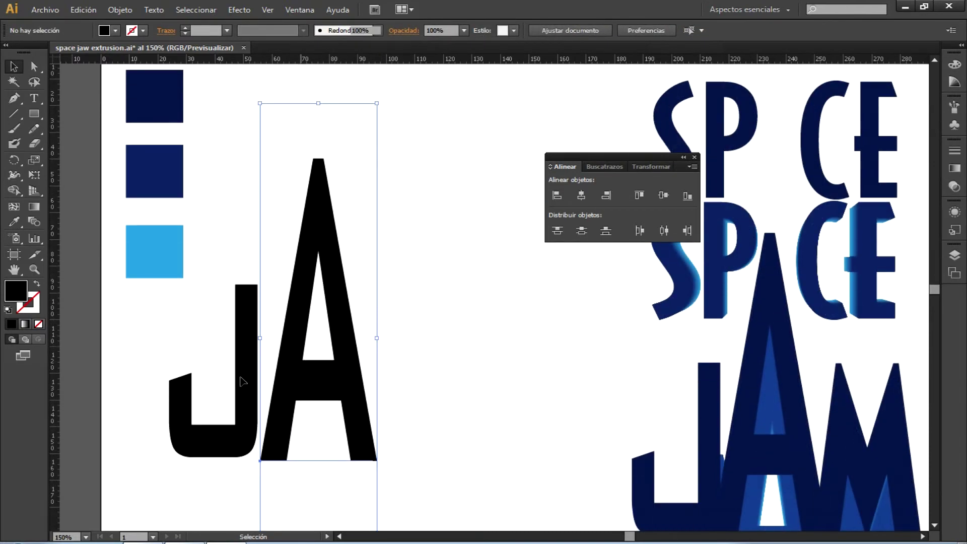
mouse_move(241, 378)
left_mouse_down()
mouse_move(243, 398)
mouse_move(281, 395)
left_mouse_up()
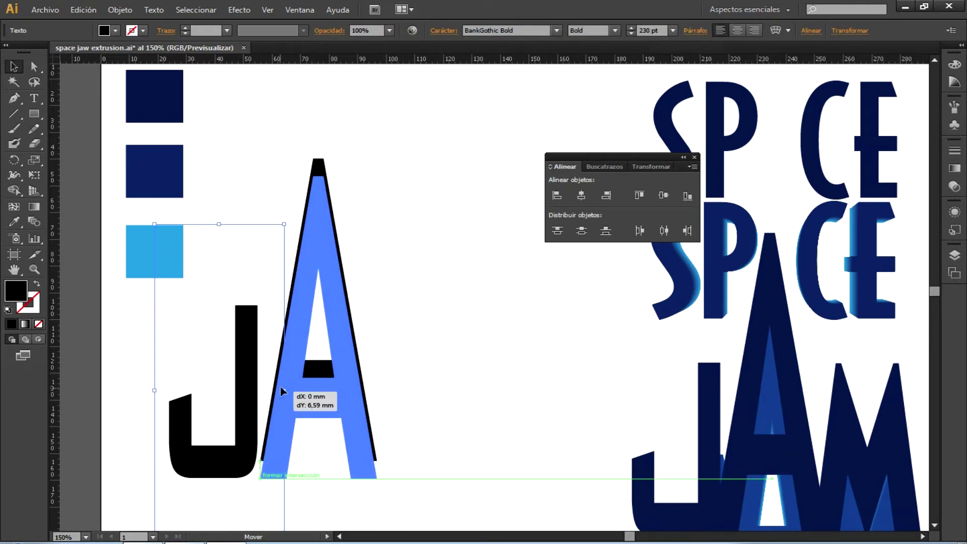
Step: Add a new 'M' text object and move it down and left
left_click(449, 326)
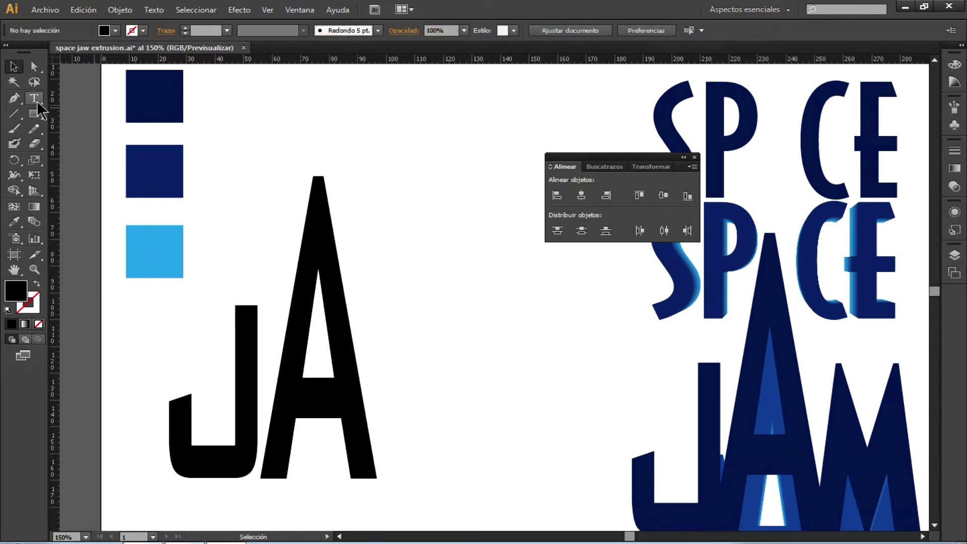
left_click(34, 98)
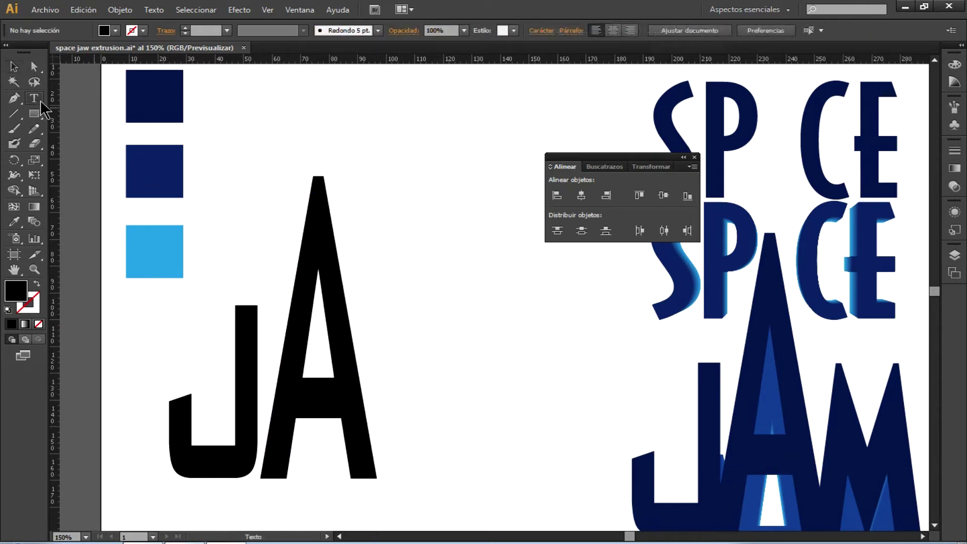
left_click(449, 177)
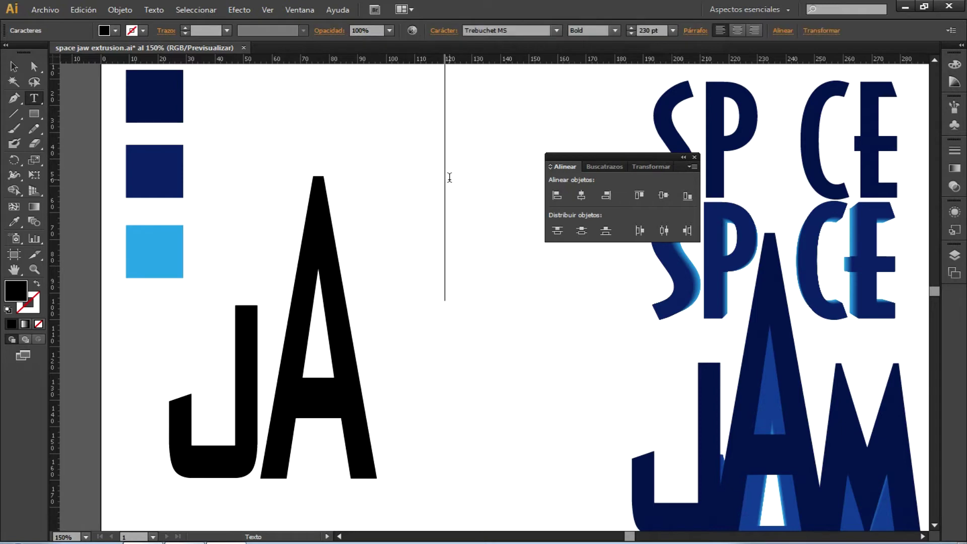
type("M")
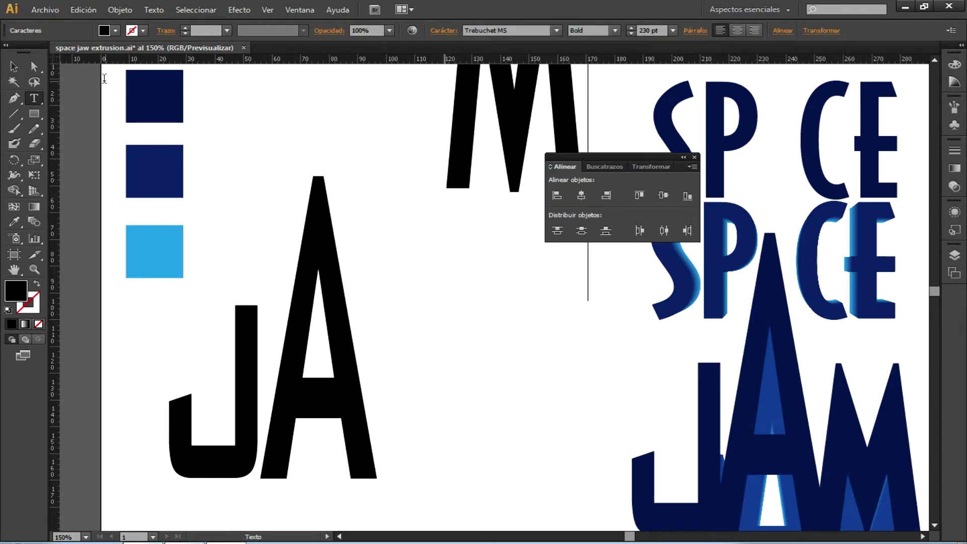
left_click(13, 66)
left_click_drag(470, 142, 452, 212)
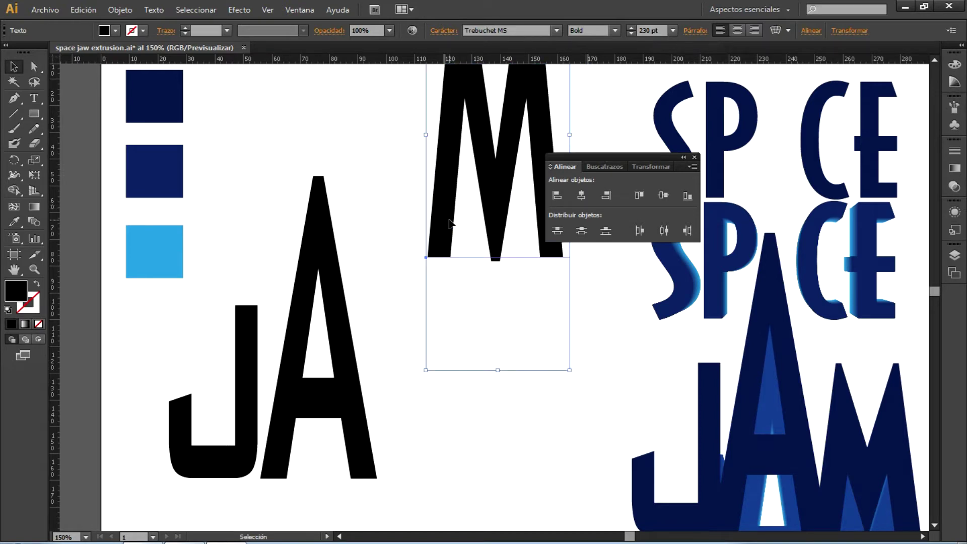
Step: Set the M's font to Decotura ICG and move it further down
left_click(503, 31)
type("Decotura ICG")
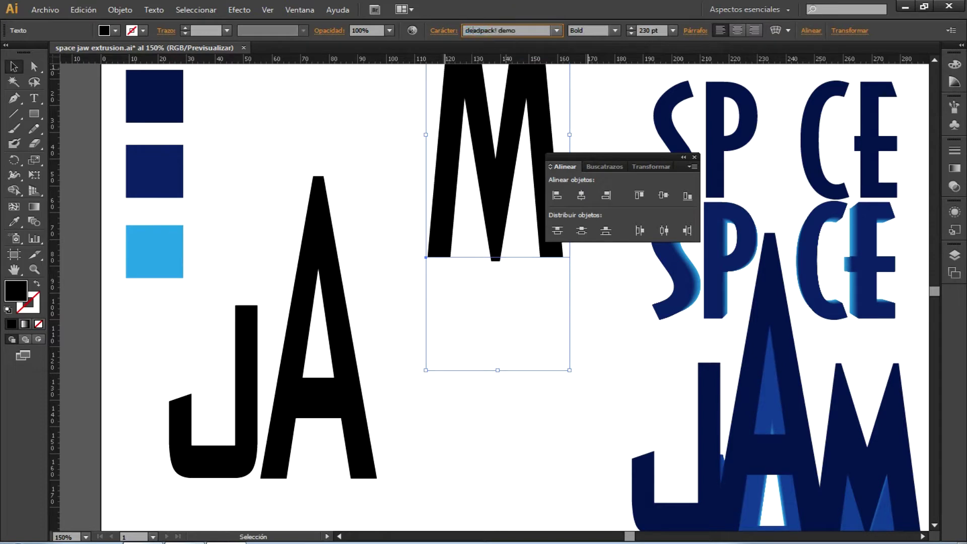
key("Return")
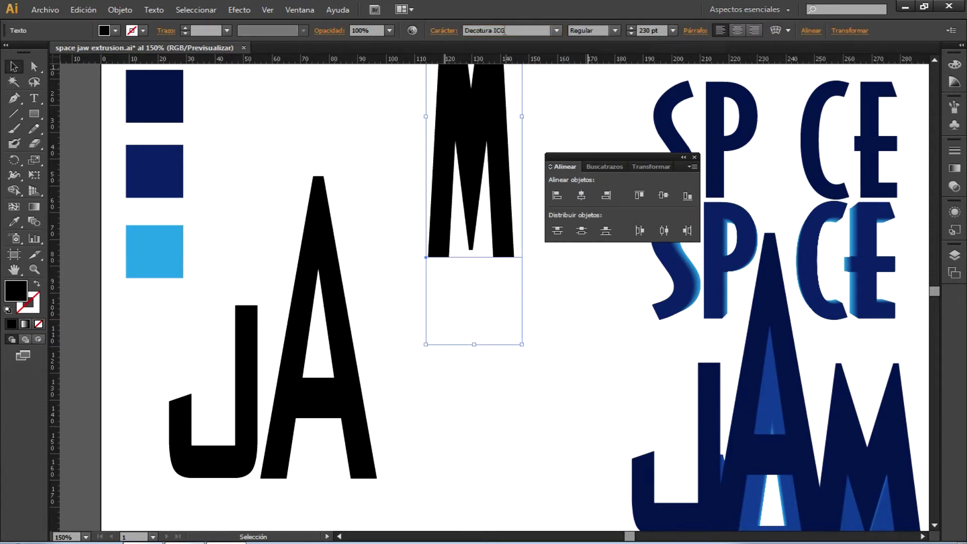
left_click_drag(471, 109, 473, 223)
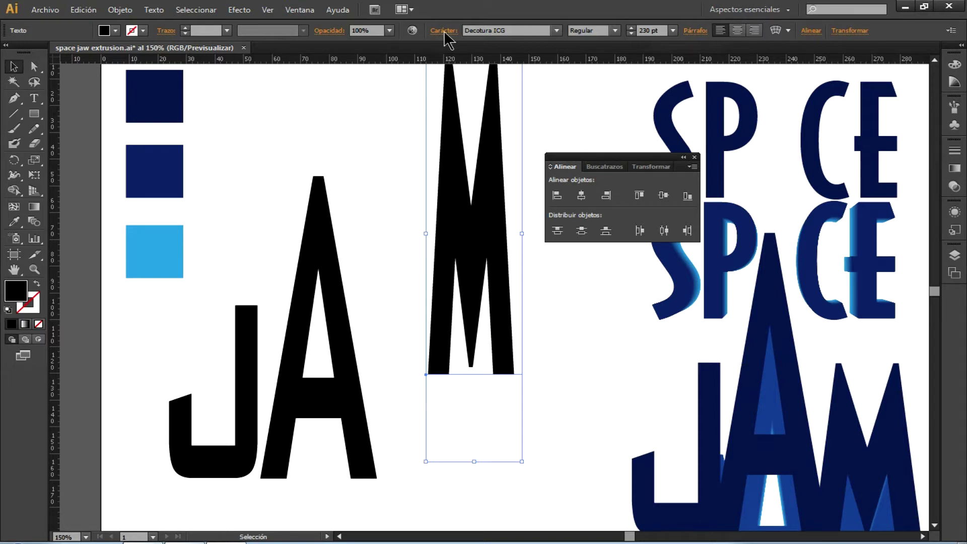
Step: Set the M's vertical and horizontal scale both to 100%
left_click(444, 32)
left_click(354, 89)
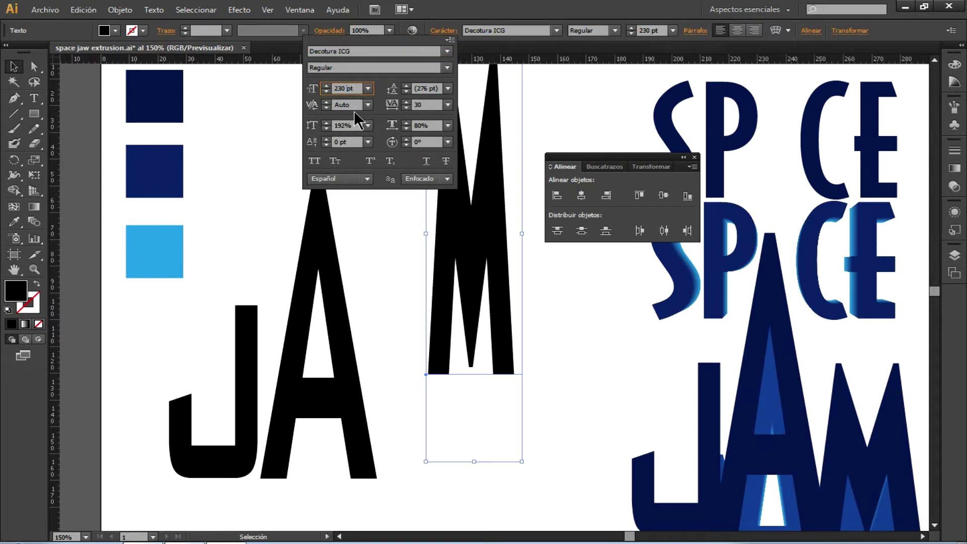
left_click(340, 126)
double_click(341, 126)
type("100")
double_click(425, 127)
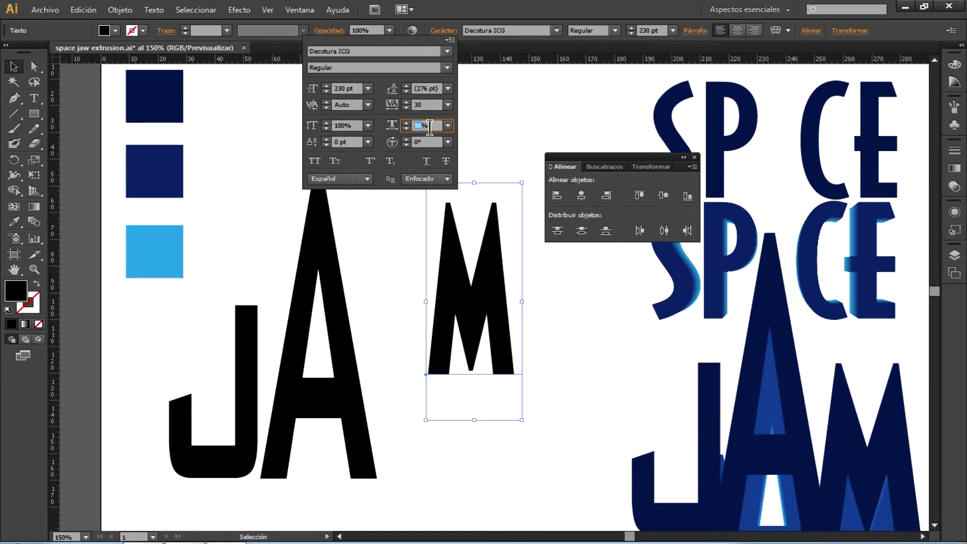
type("10")
key("Return")
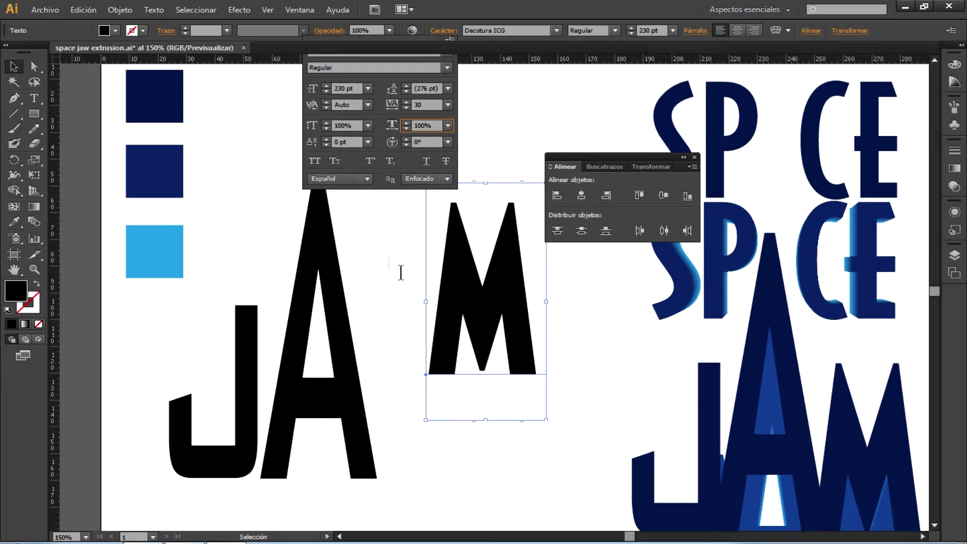
Step: Move the M beside the A so the letters spell JAM
left_click(389, 255)
left_click(390, 255)
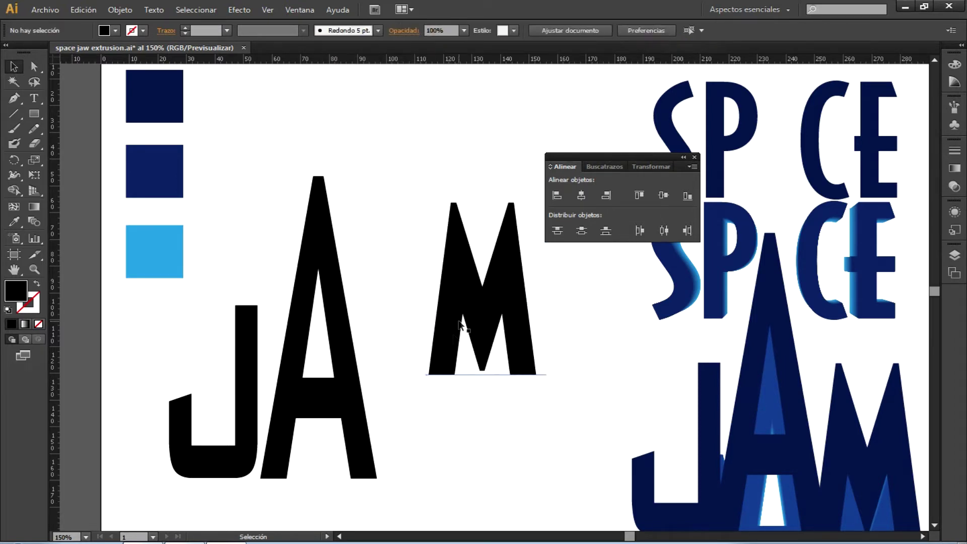
left_click_drag(460, 325, 432, 410)
scroll(383, 422, "down", 1)
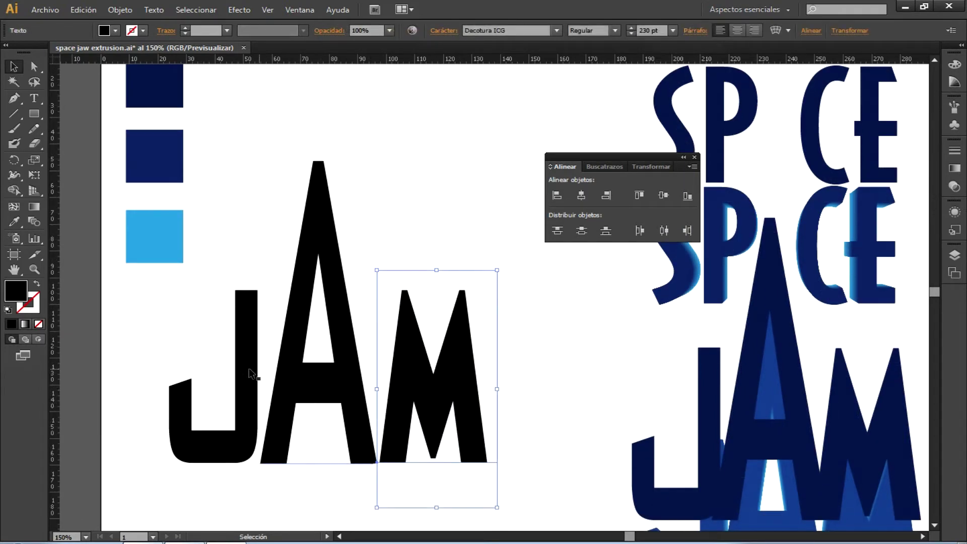
Step: Close up the J and M toward the A and add a horizontal baseline guide
left_click_drag(250, 373, 258, 373)
left_click(417, 393)
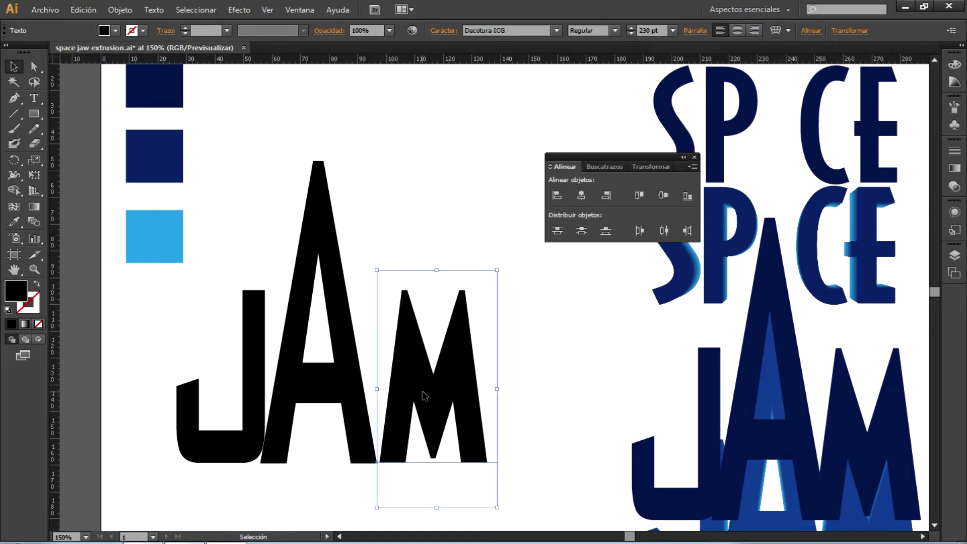
left_click_drag(417, 391, 407, 391)
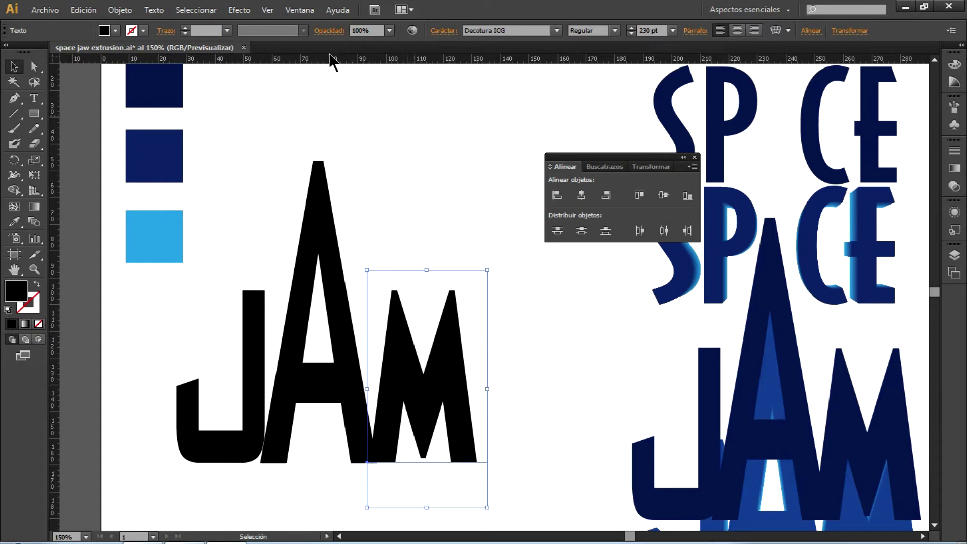
left_click(267, 11)
mouse_move(387, 281)
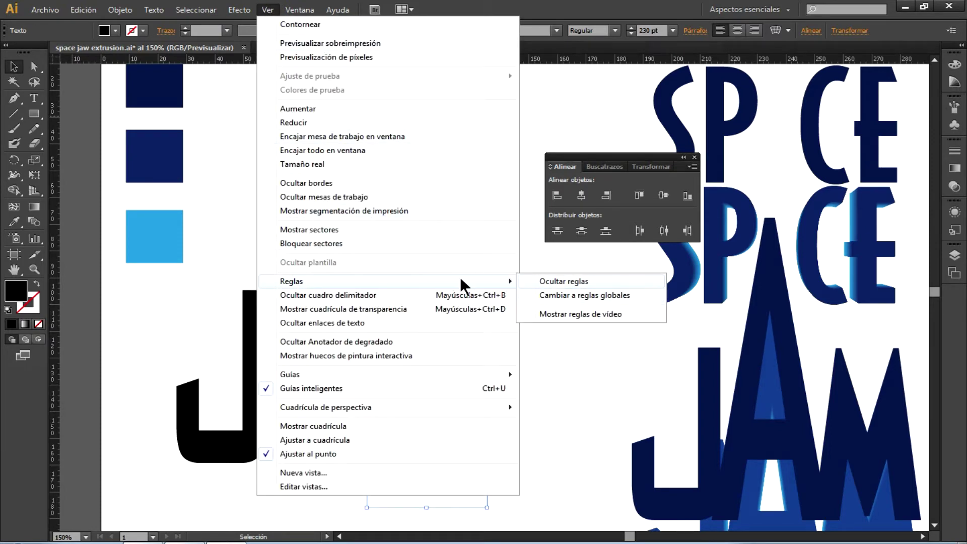
left_click(512, 8)
left_click_drag(393, 59, 349, 473)
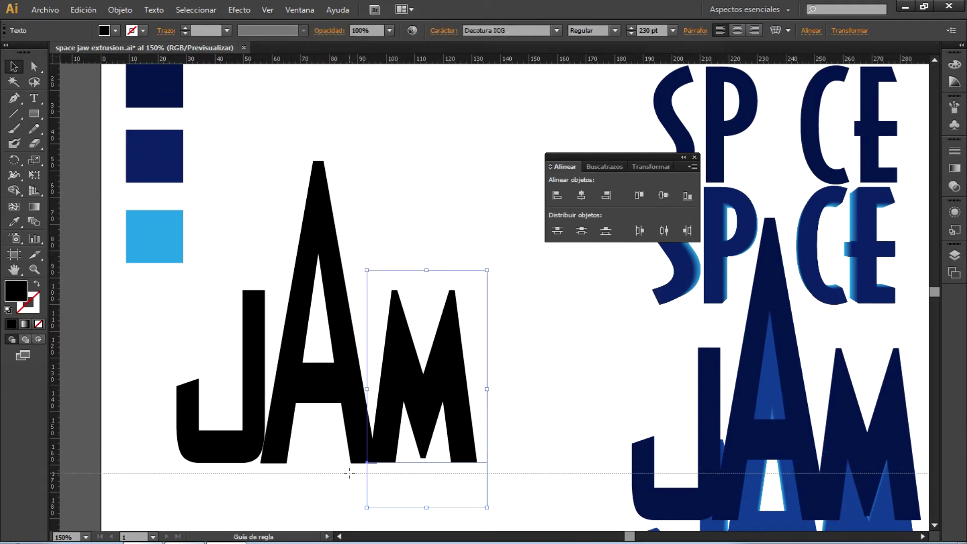
Step: Nudge the A and M down onto the baseline guide
left_click(359, 438)
key("Down")
key("Down")
key("Down")
key("Down")
key("Down")
key("Down")
key("Down")
key("Down")
key("Down")
key("Down")
key("Down")
key("Down")
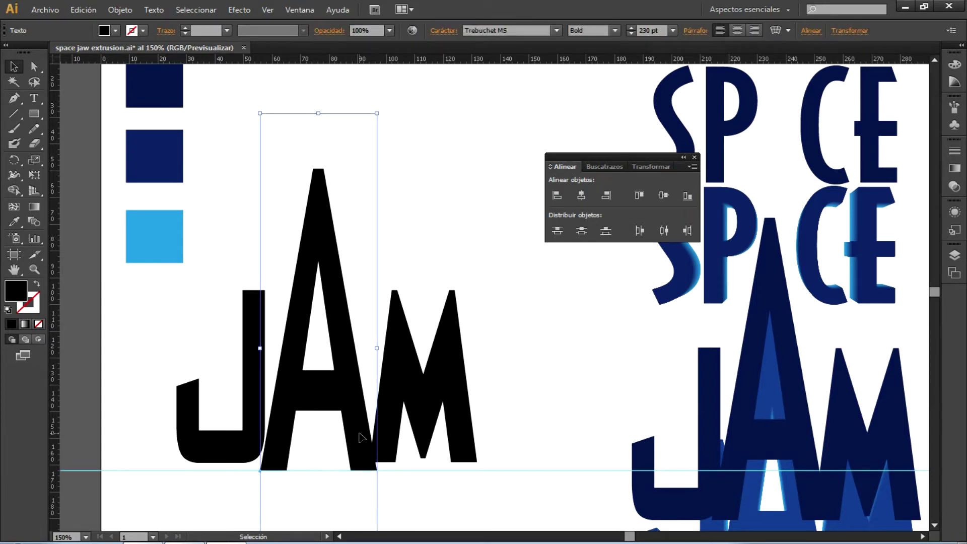
left_click(453, 431)
key("Down")
key("Down")
key("Down")
key("Down")
key("Down")
key("Down")
key("Down")
key("Down")
key("Down")
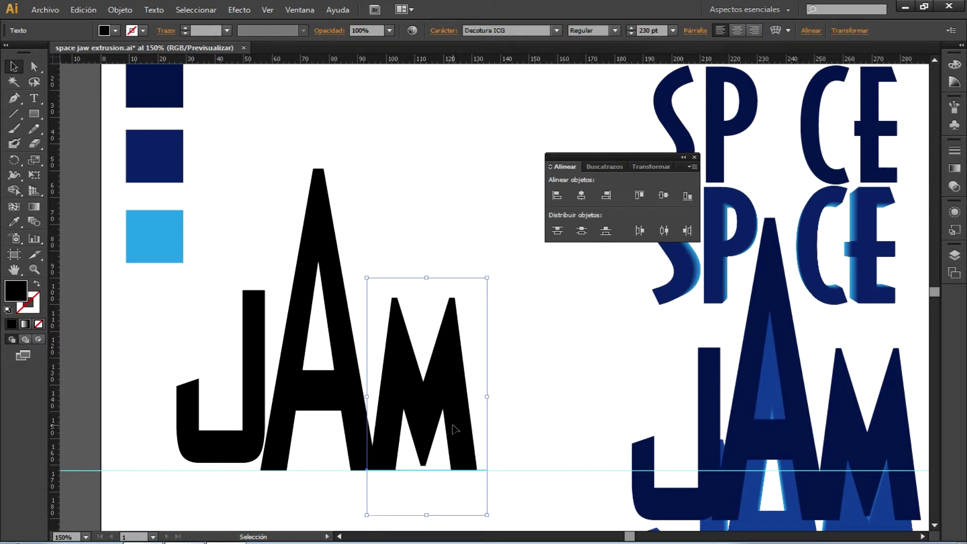
key("Down")
left_click(543, 427)
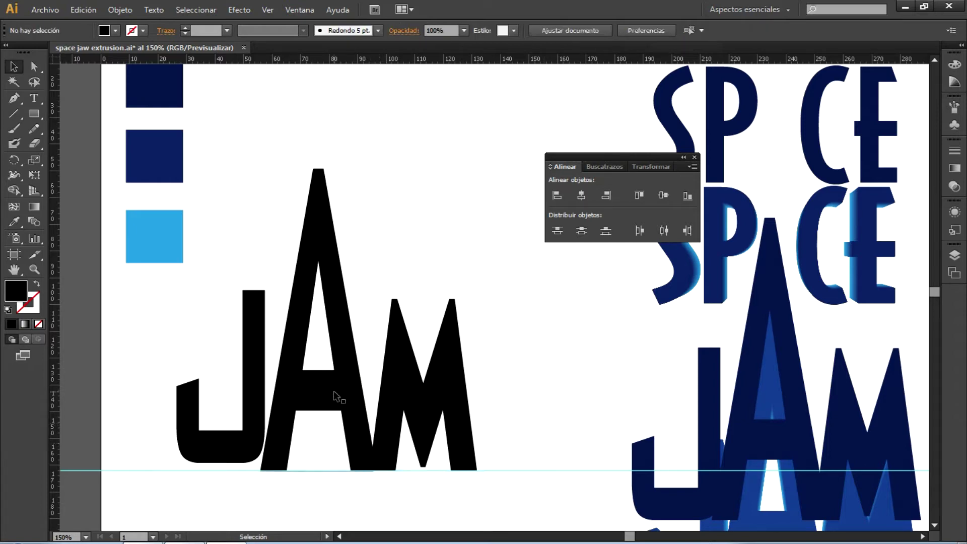
Step: Nudge the J onto the guide, shift the M slightly left, then remove the guide
left_click(257, 402)
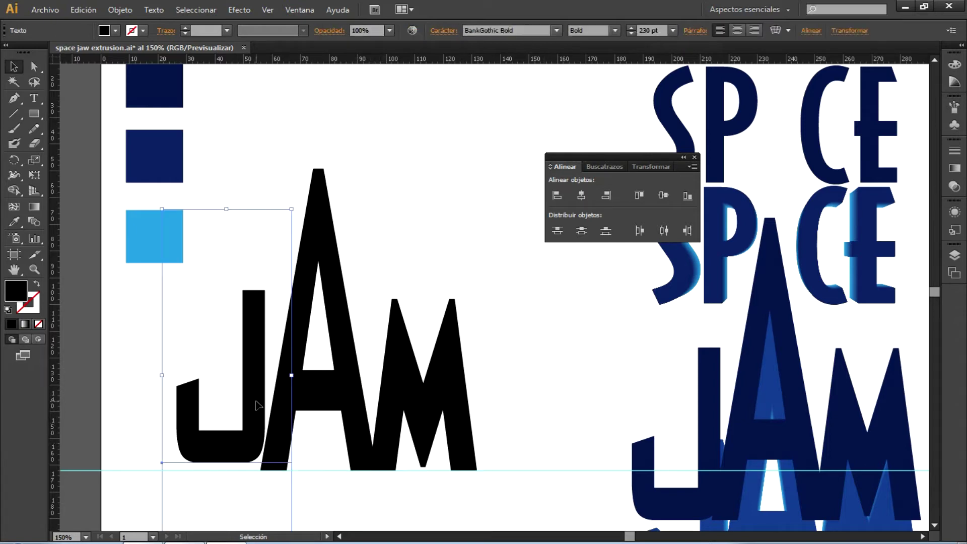
key("Down")
key("Down")
key("Down")
key("Down")
key("Down")
key("Down")
key("Down")
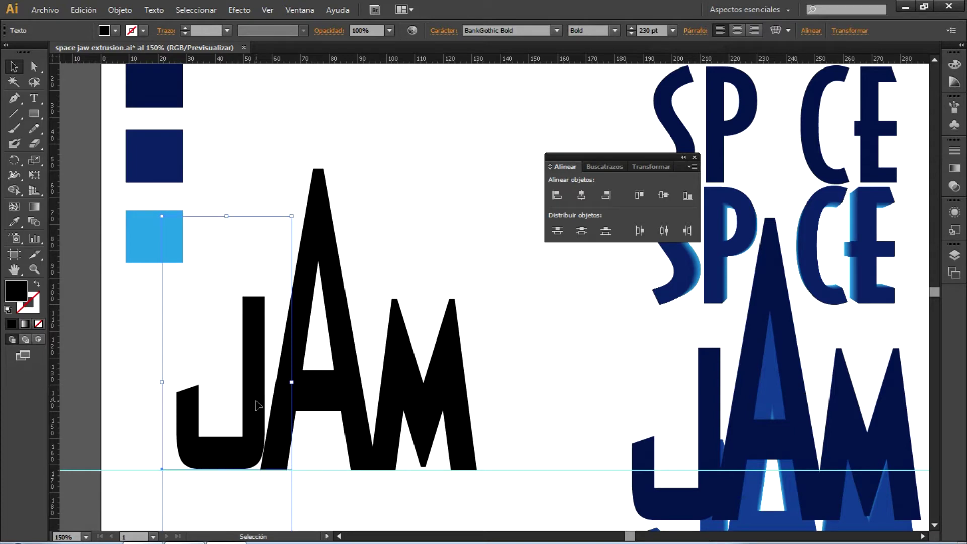
key("Down")
key("Down")
key("Up")
key("Right")
key("Right")
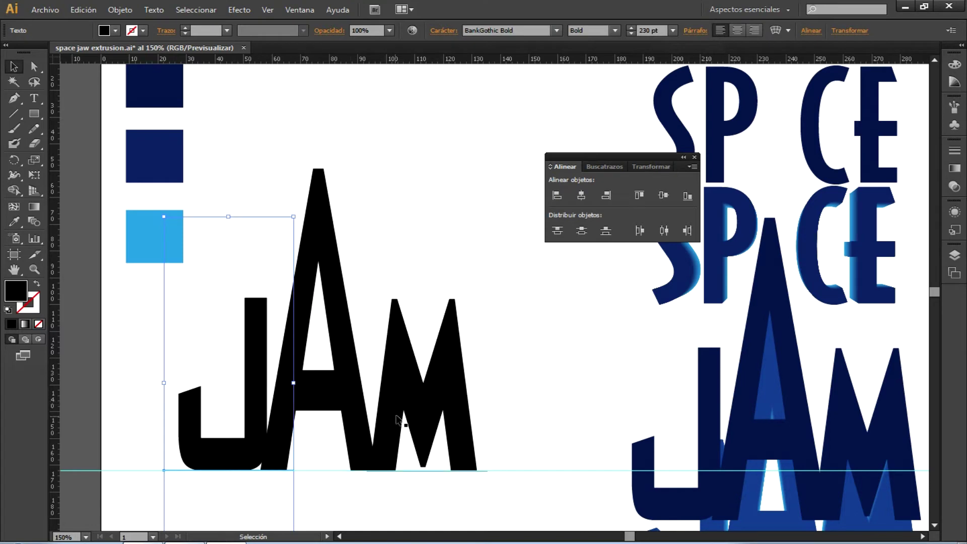
left_click(421, 412)
key("Left")
key("Left")
key("Left")
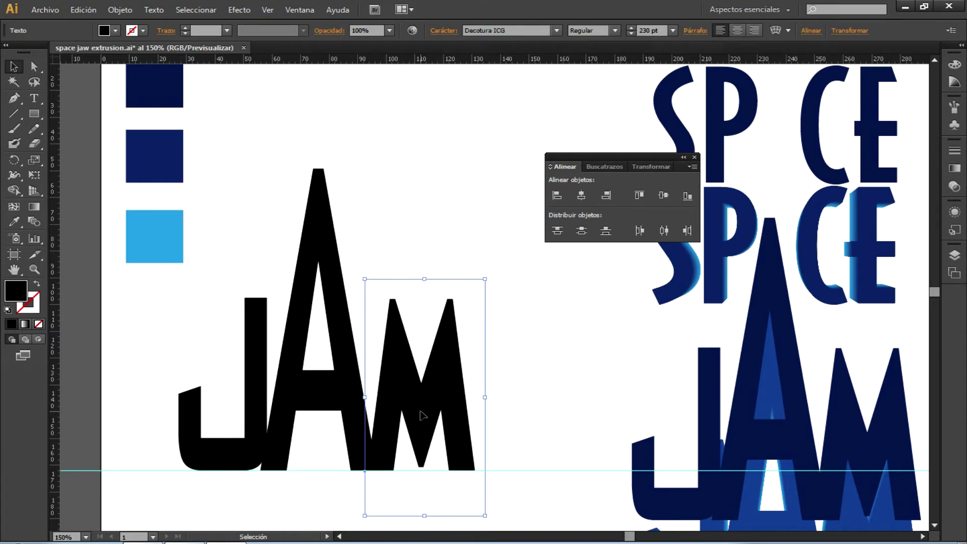
left_click(527, 412)
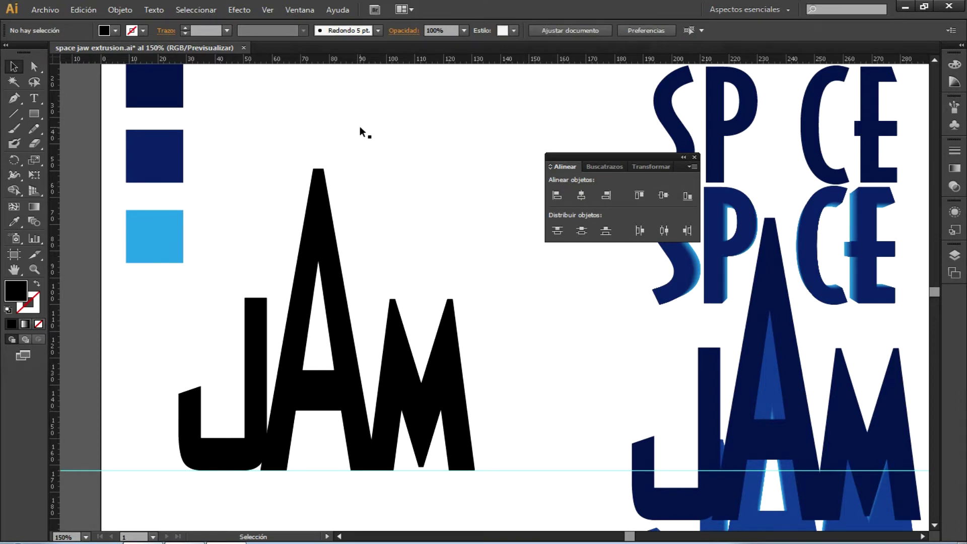
left_click(267, 10)
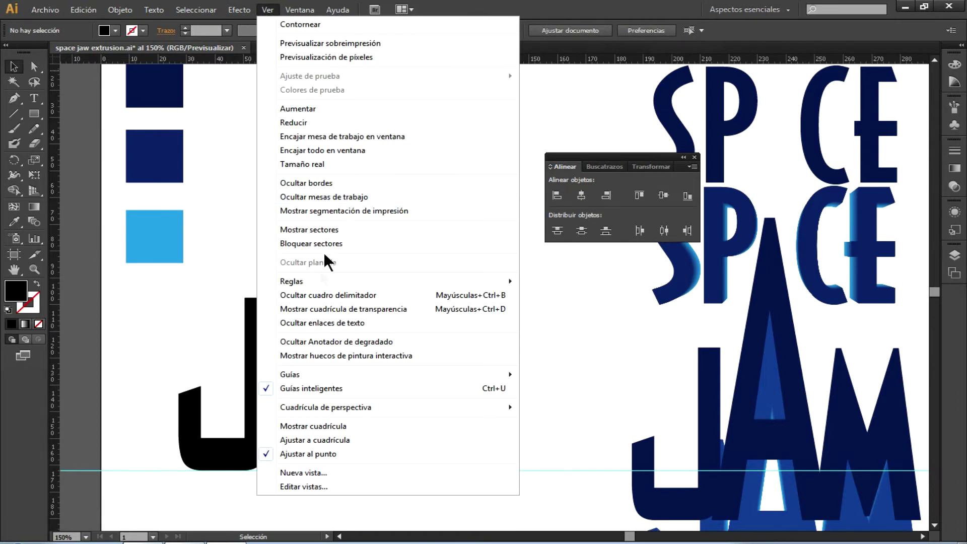
mouse_move(290, 374)
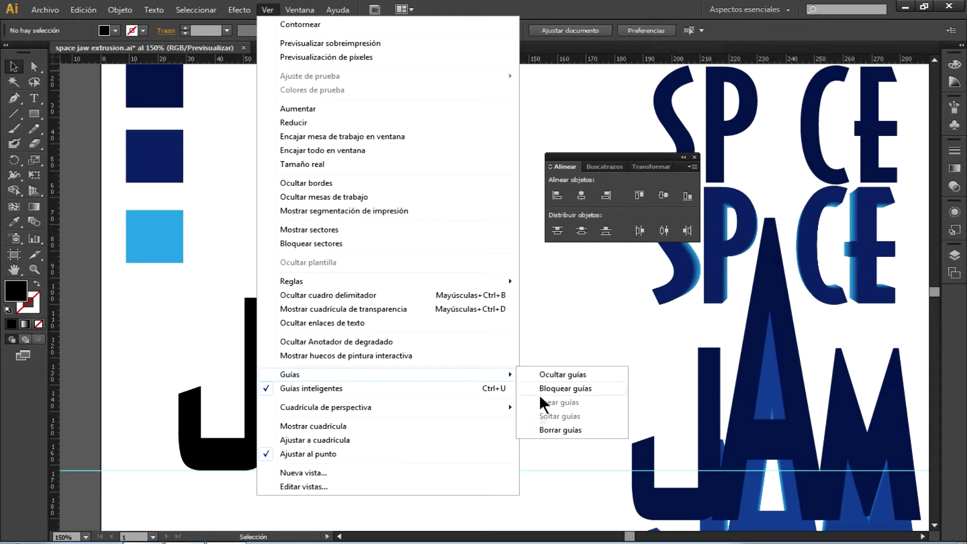
left_click(545, 428)
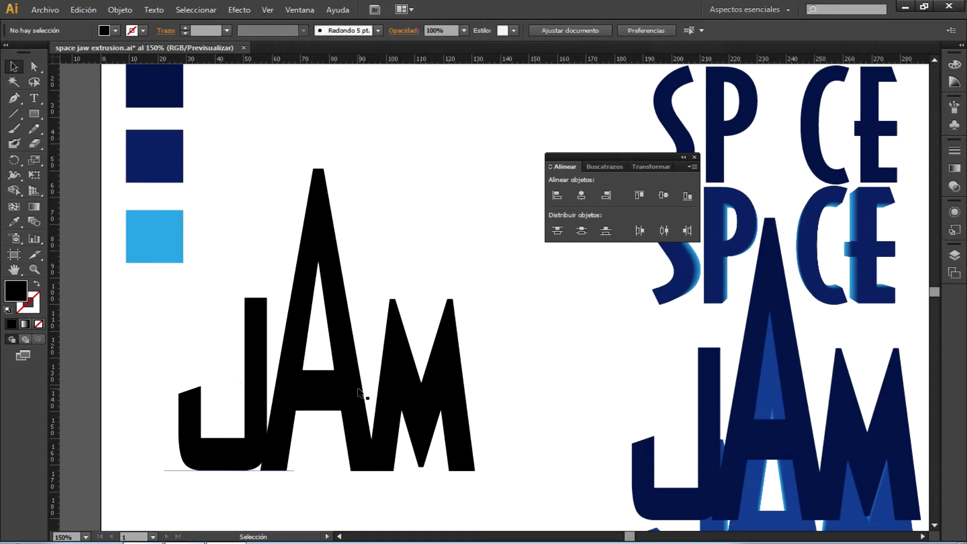
Step: Group the black J, A and M letters with Objeto > Agrupar, then zoom to 100%
left_click_drag(142, 429, 497, 452)
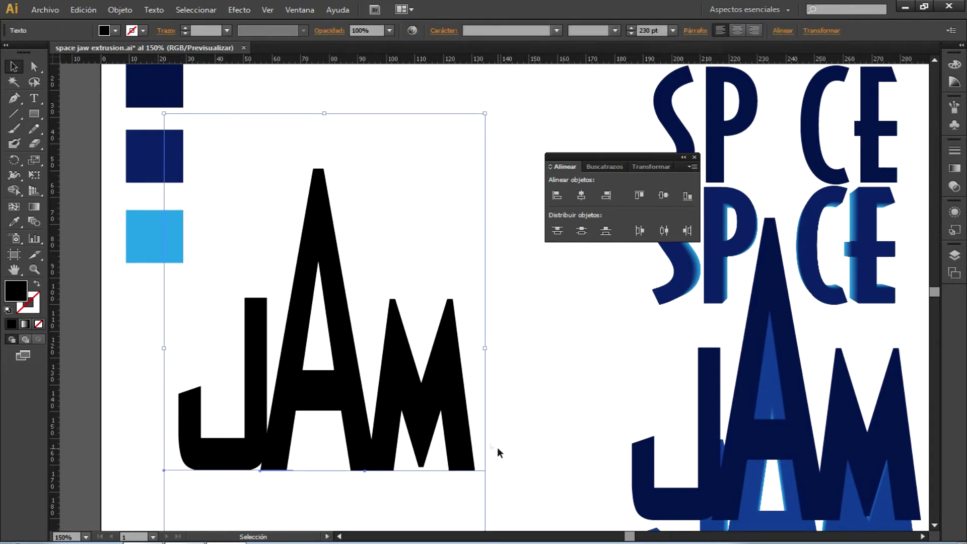
left_click(125, 11)
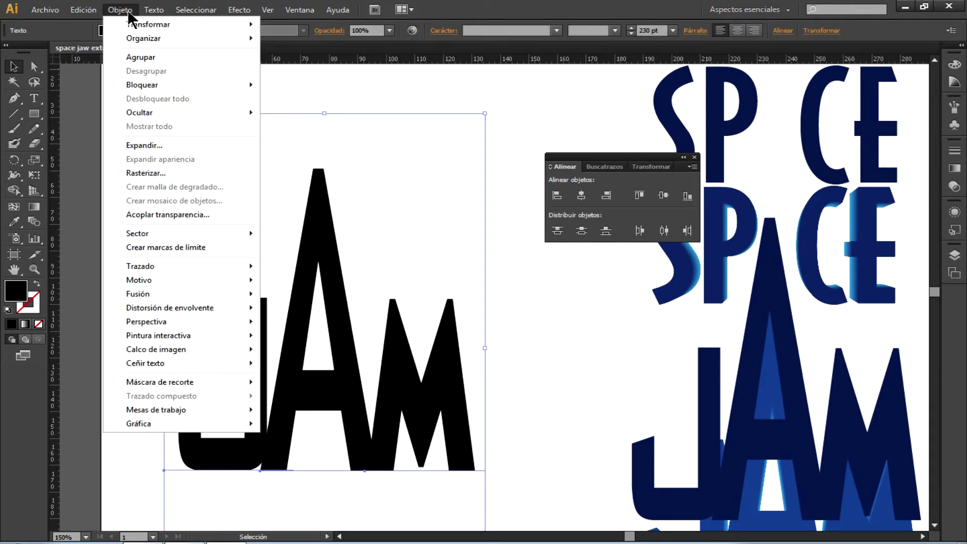
left_click(146, 57)
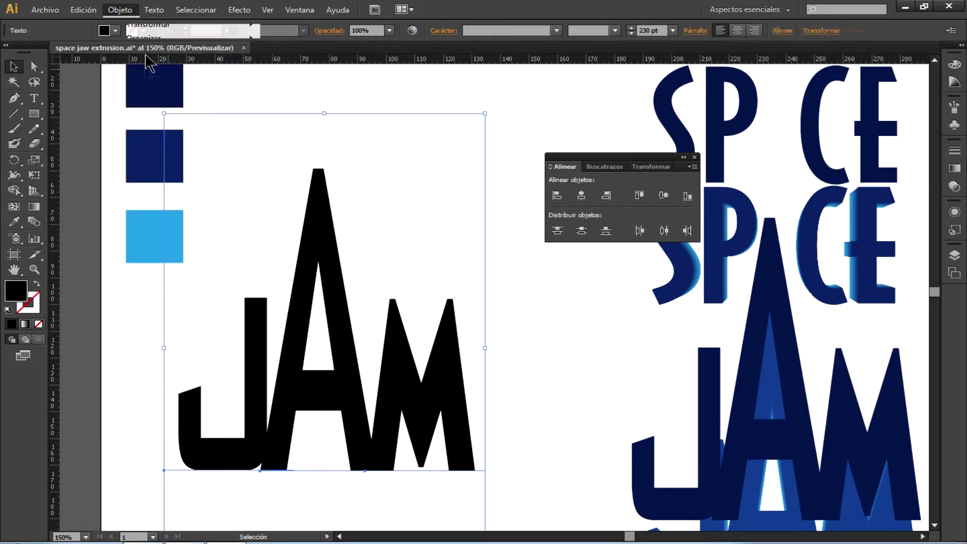
scroll(318, 370, "down", 1)
scroll(318, 370, "down", 1)
scroll(318, 367, "down", 2)
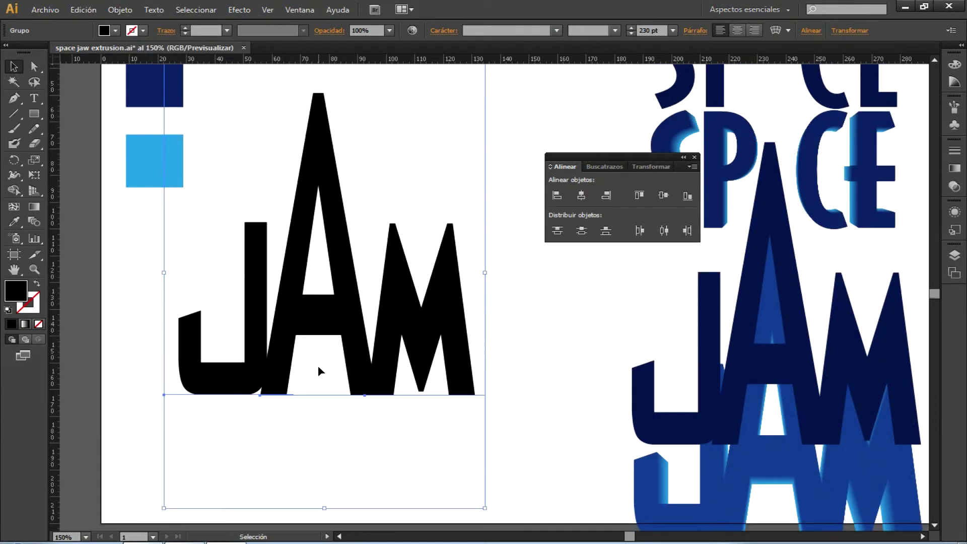
left_click(86, 538)
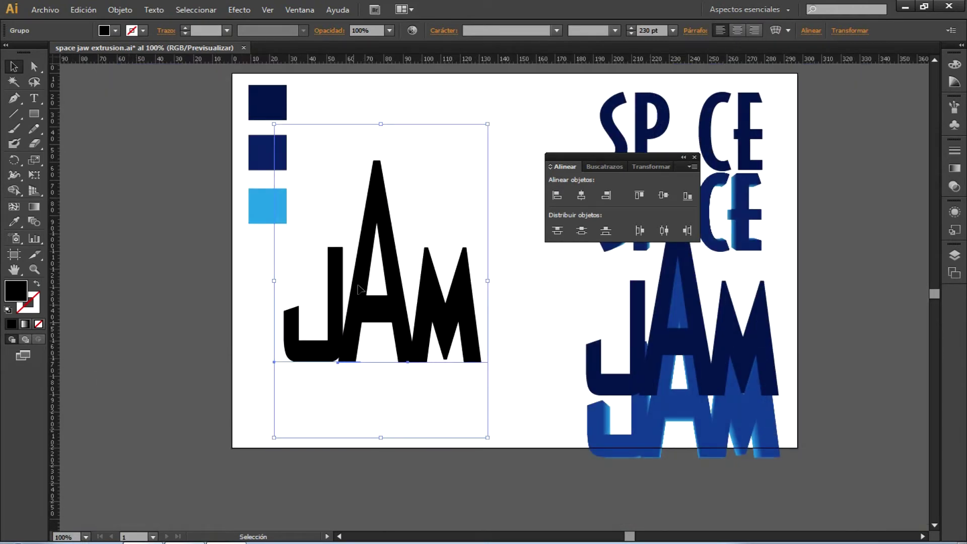
Step: Move the JAM group higher and Alt-drag two copies below it
left_click_drag(358, 288, 355, 231)
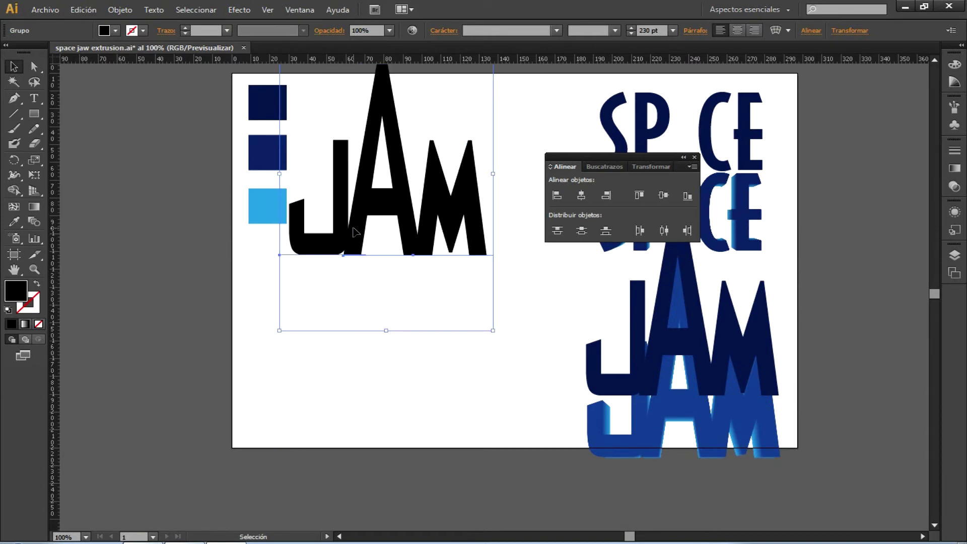
left_click_drag(356, 195, 358, 189)
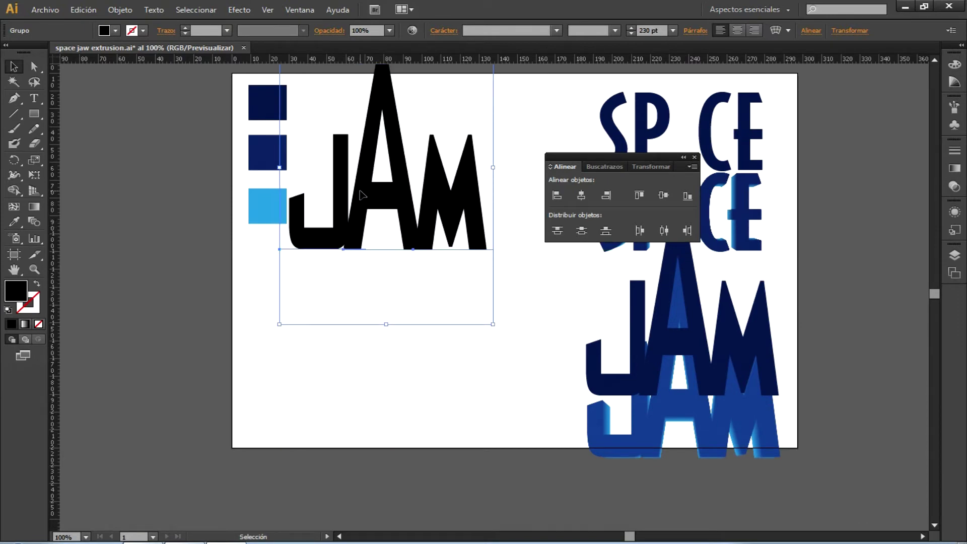
left_click_drag(350, 247, 286, 364)
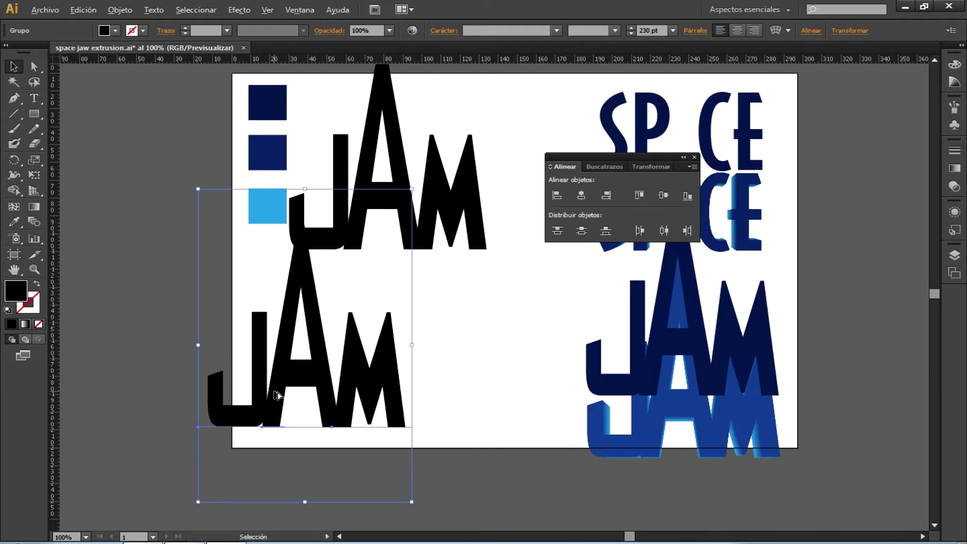
left_click_drag(277, 395, 456, 421)
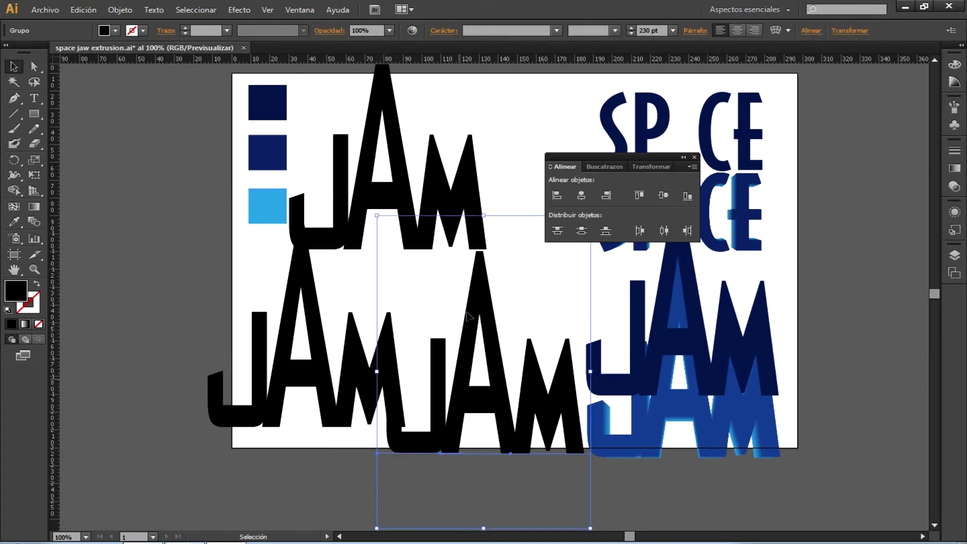
Step: Recolour the original top JAM dark navy from the top swatch with the Eyedropper
left_click(484, 156)
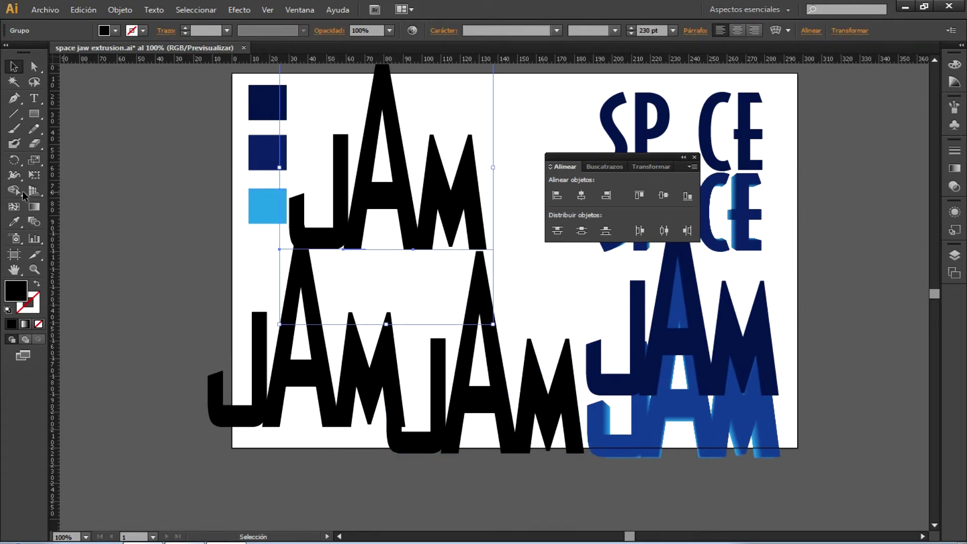
left_click(15, 222)
left_click(262, 106)
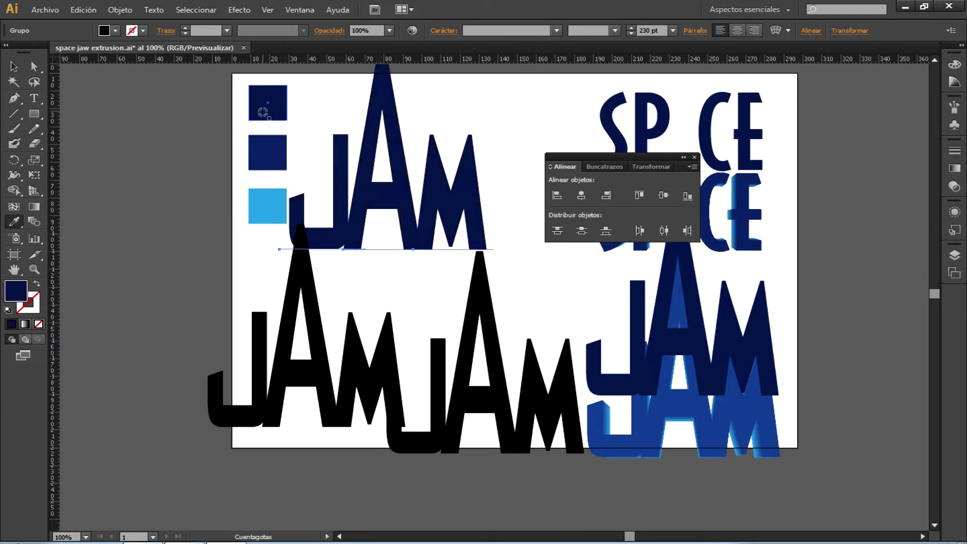
Step: Colour the lower-left JAM copy light blue with the Eyedropper
left_click(13, 65)
left_click(229, 428)
left_click(14, 222)
left_click(259, 207)
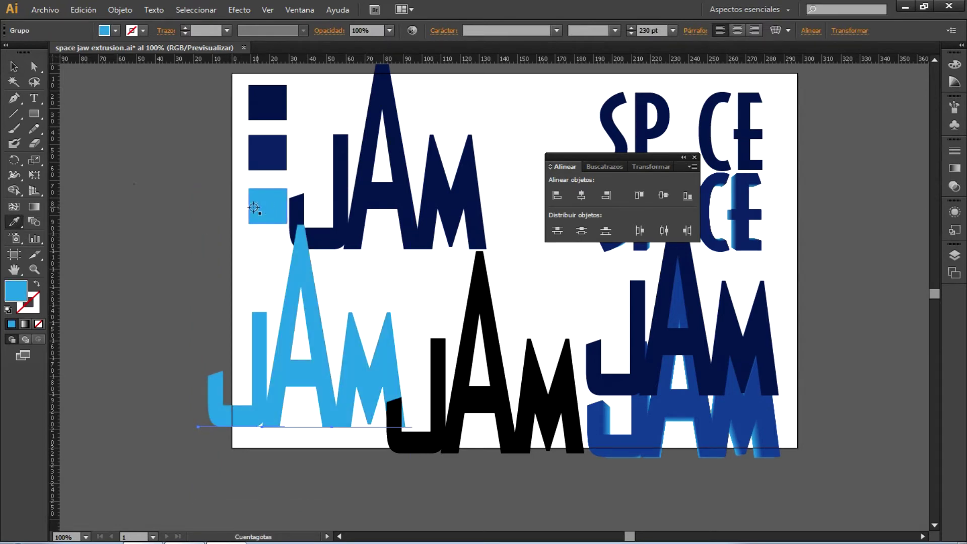
Step: Colour the lower-right JAM copy the middle swatch's navy
left_click(14, 66)
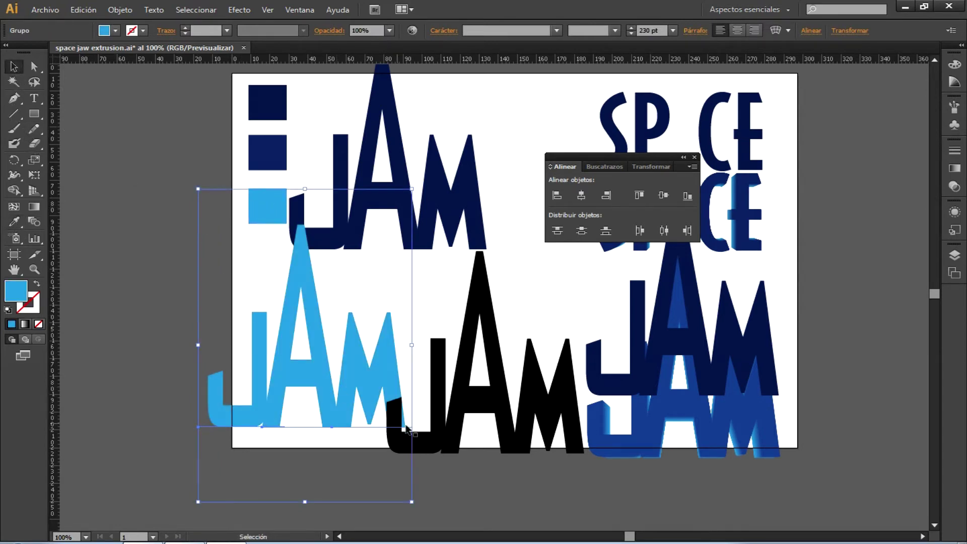
left_click(449, 445)
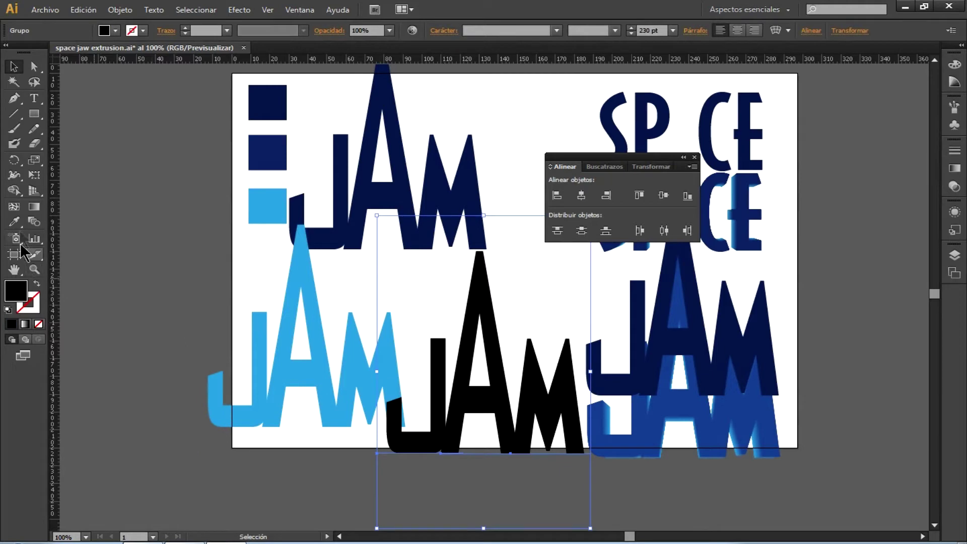
left_click(14, 221)
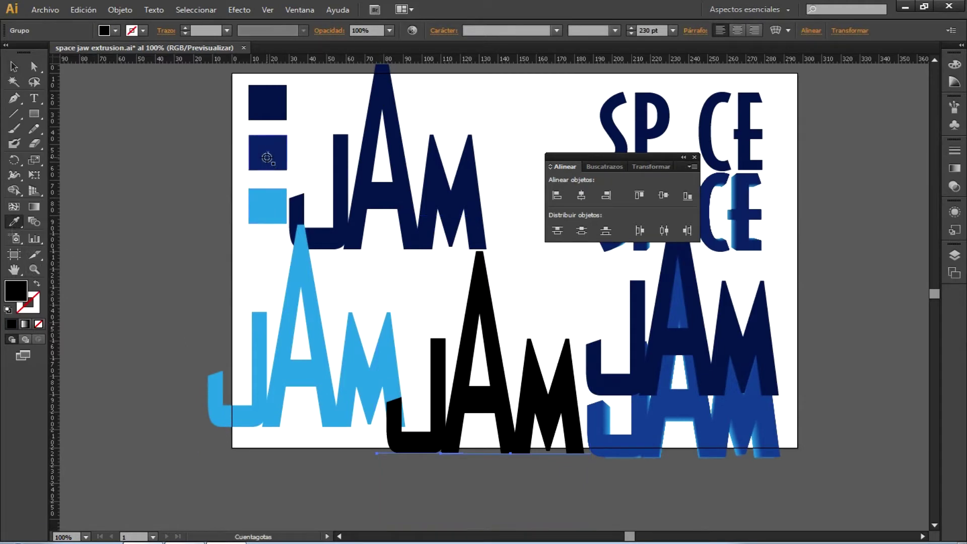
left_click(266, 161)
left_click(14, 66)
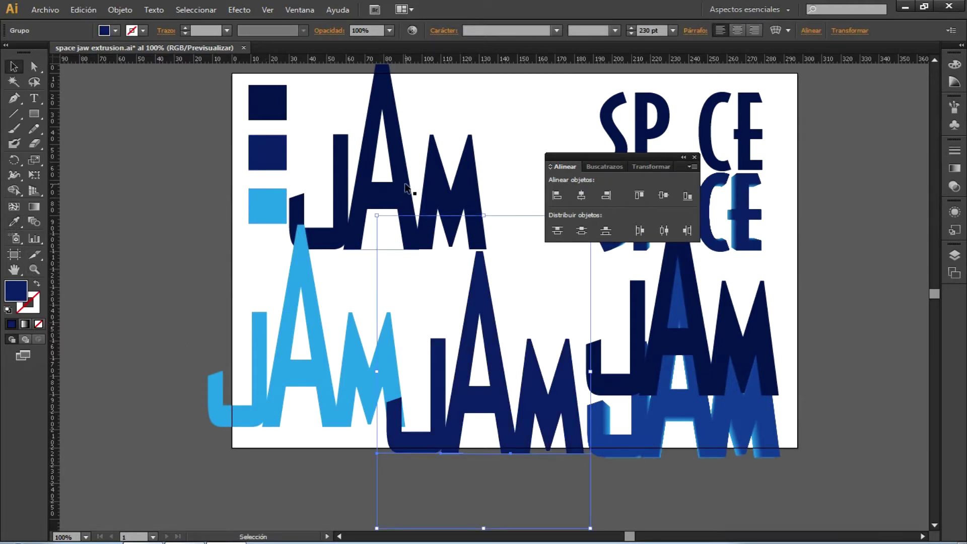
left_click(434, 188)
Step: Move the top JAM up and right, then centre-align the two lower JAM copies
left_click_drag(466, 143, 501, 89)
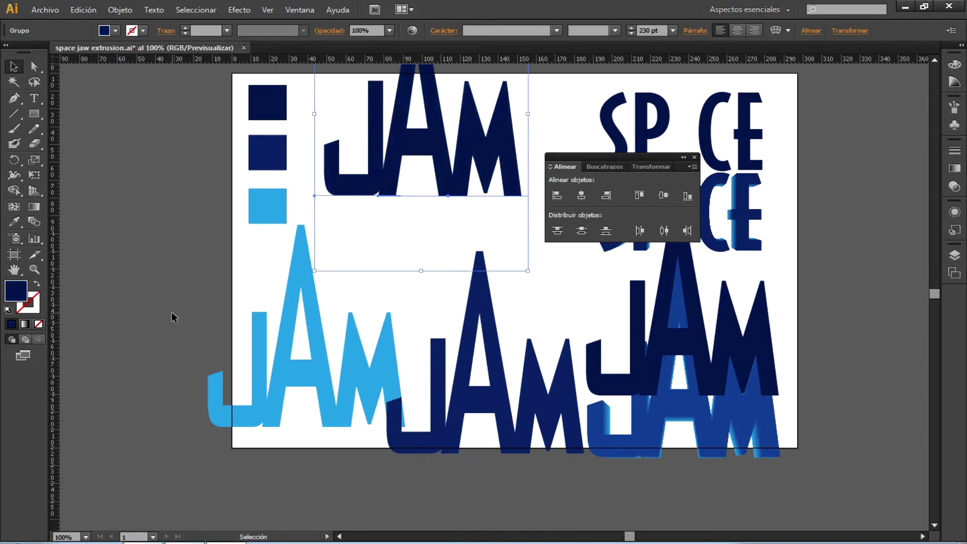
left_click_drag(166, 402, 433, 468)
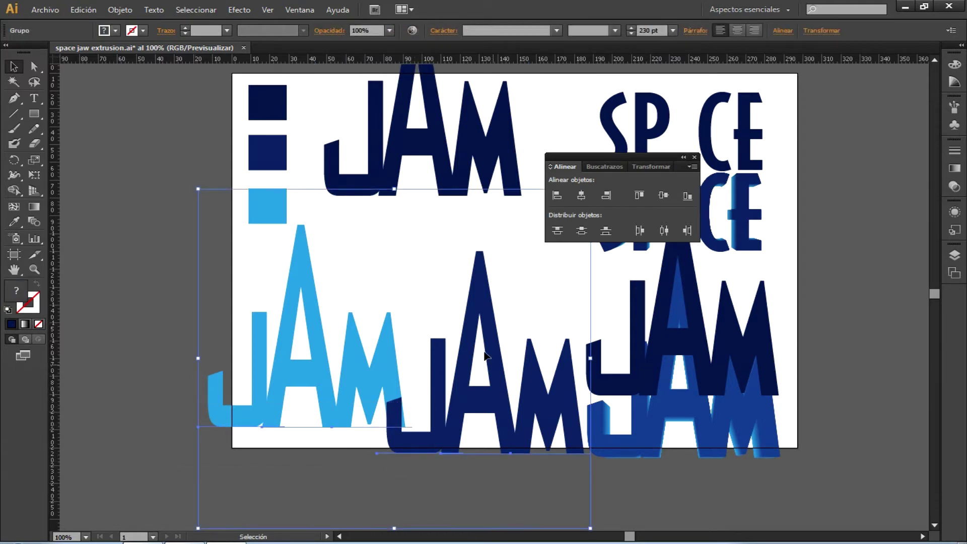
left_click(581, 196)
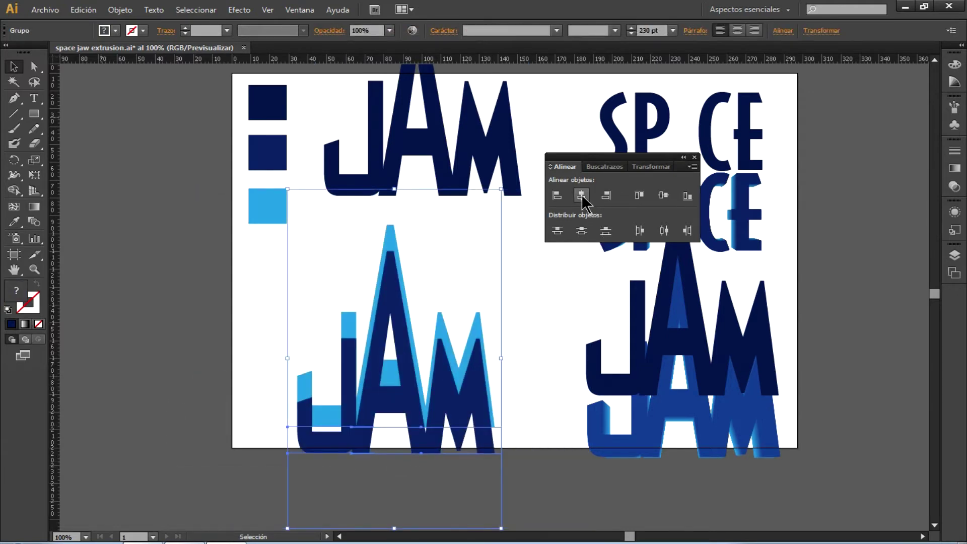
left_click(664, 196)
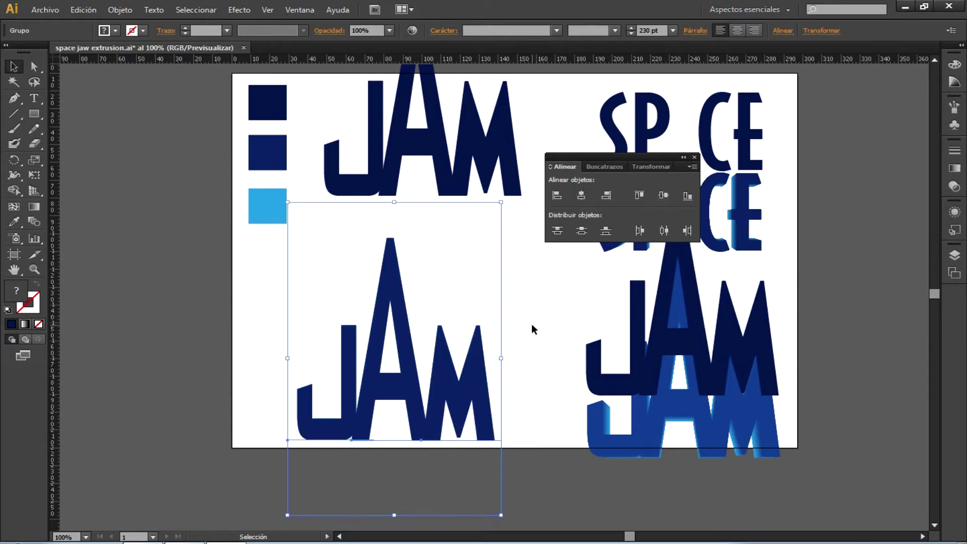
Step: Shift the navy JAM copy left so it overlaps the light-blue one
left_click(524, 355)
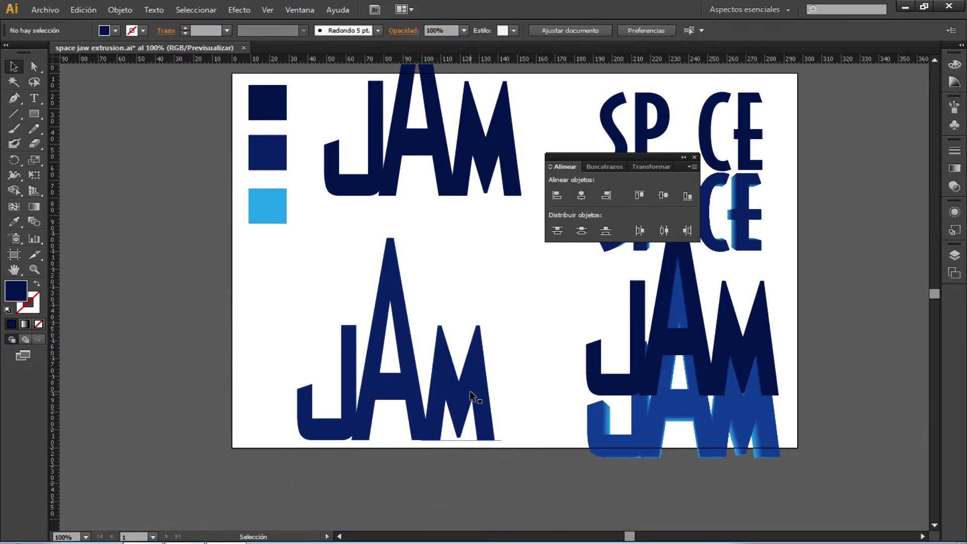
mouse_move(435, 391)
left_mouse_down()
mouse_move(379, 391)
mouse_move(342, 347)
left_mouse_up()
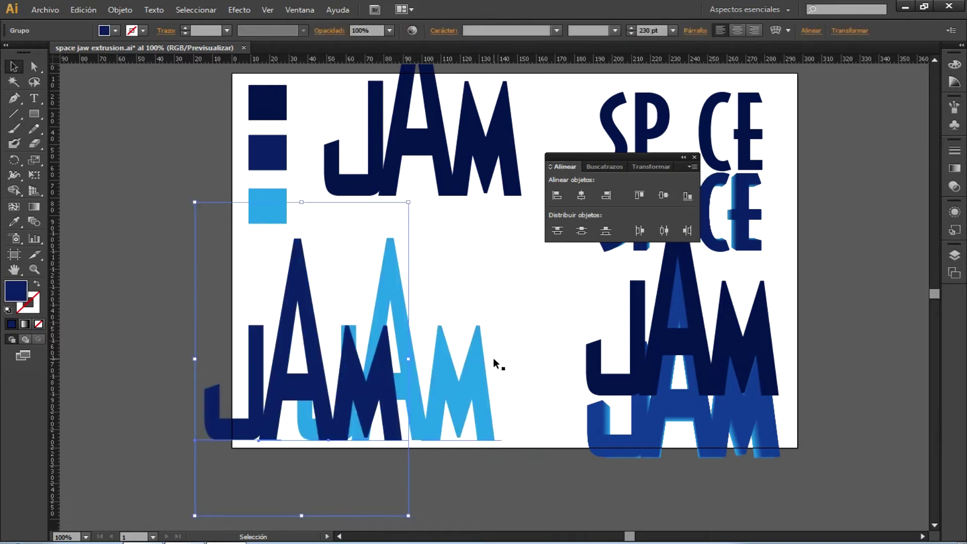
left_click(469, 375)
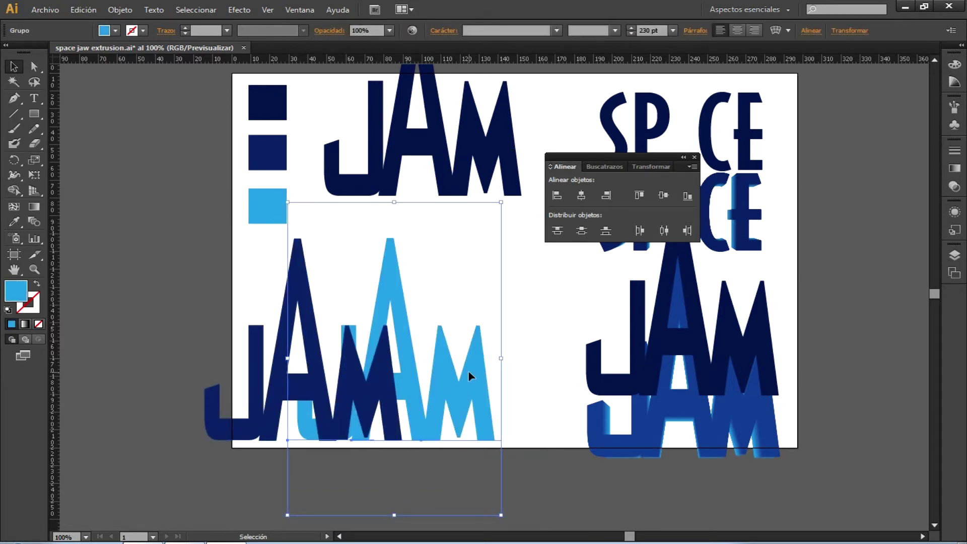
right_click(468, 375)
mouse_move(513, 464)
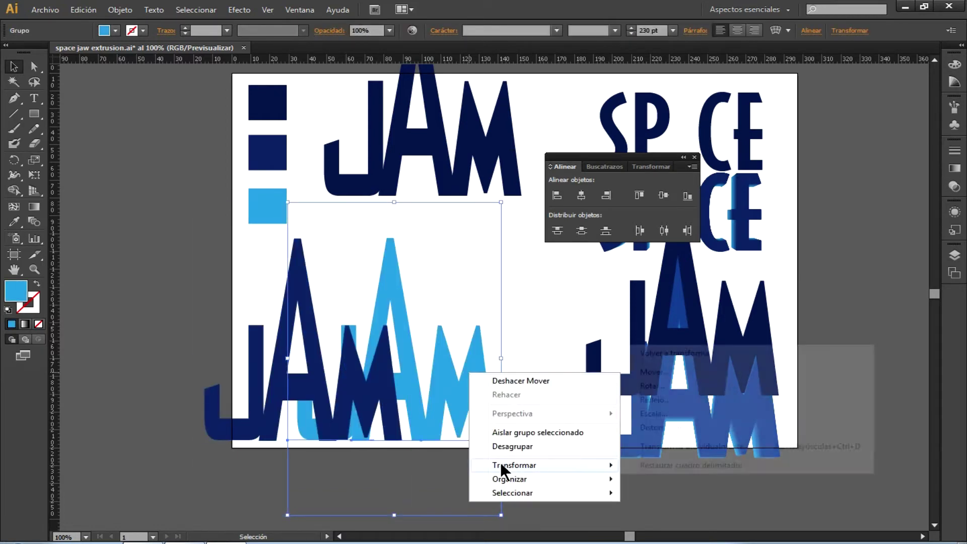
Step: Scale the light-blue JAM to 90%
left_click(649, 420)
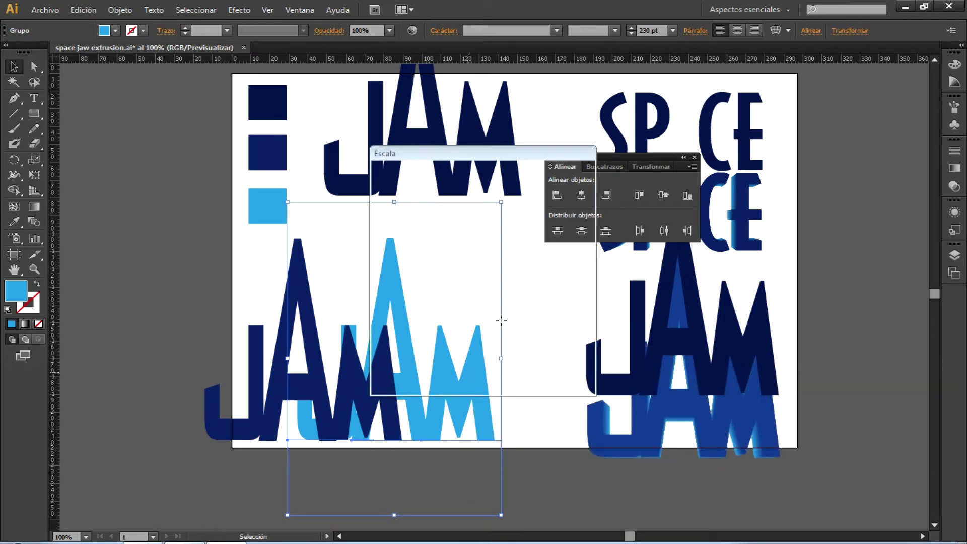
left_click(489, 370)
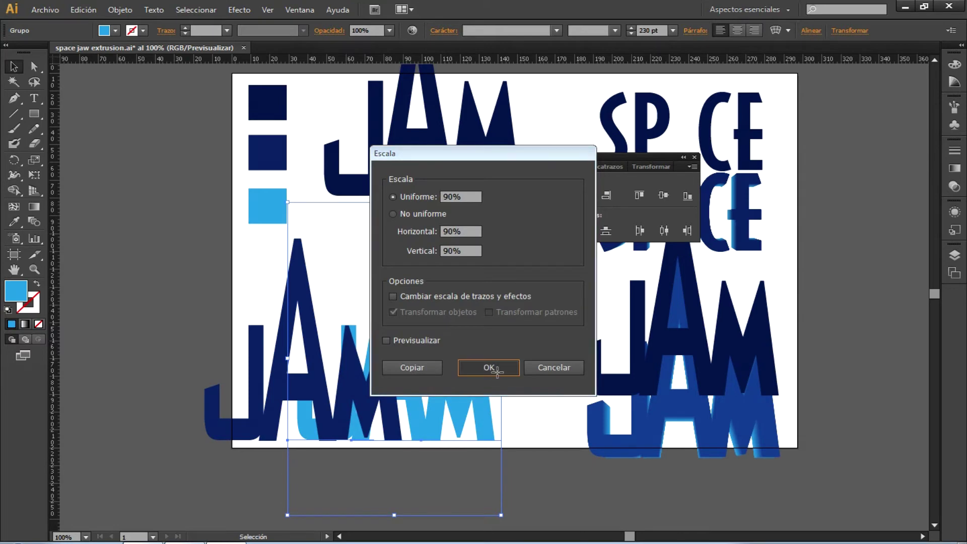
left_click(229, 328)
Step: Centre-align the light-blue and navy JAM copies and move the stack slightly up
left_click_drag(199, 333, 245, 346)
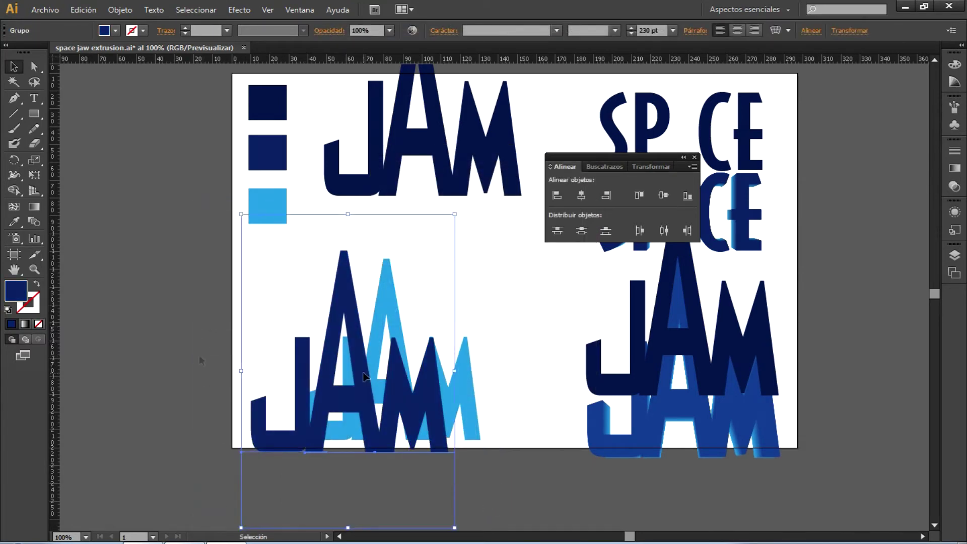
left_click_drag(180, 378, 443, 449)
left_click(581, 196)
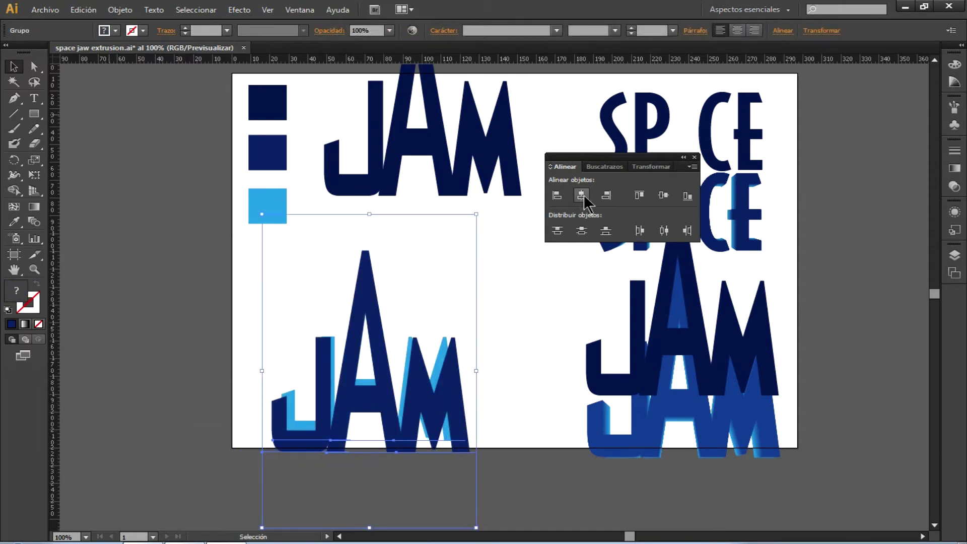
left_click(663, 195)
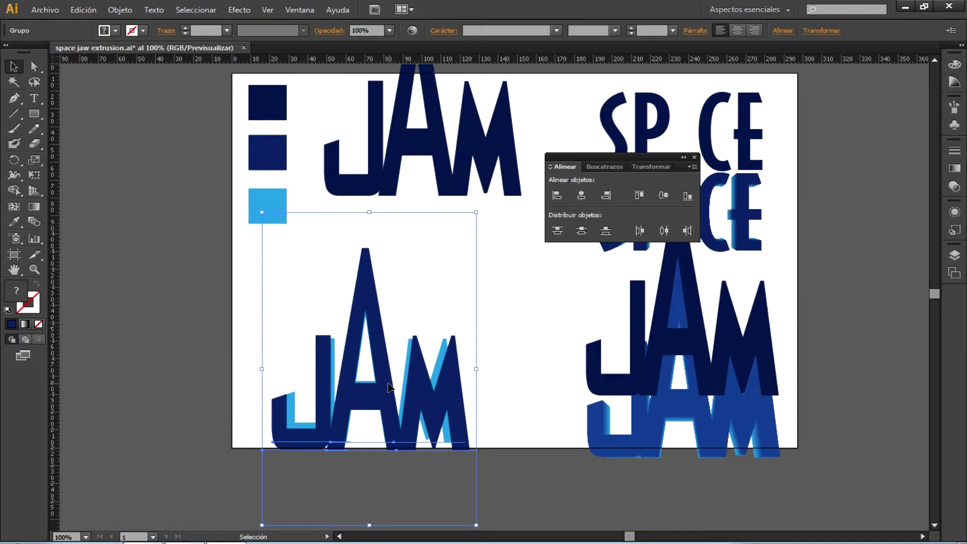
left_click_drag(386, 384, 391, 353)
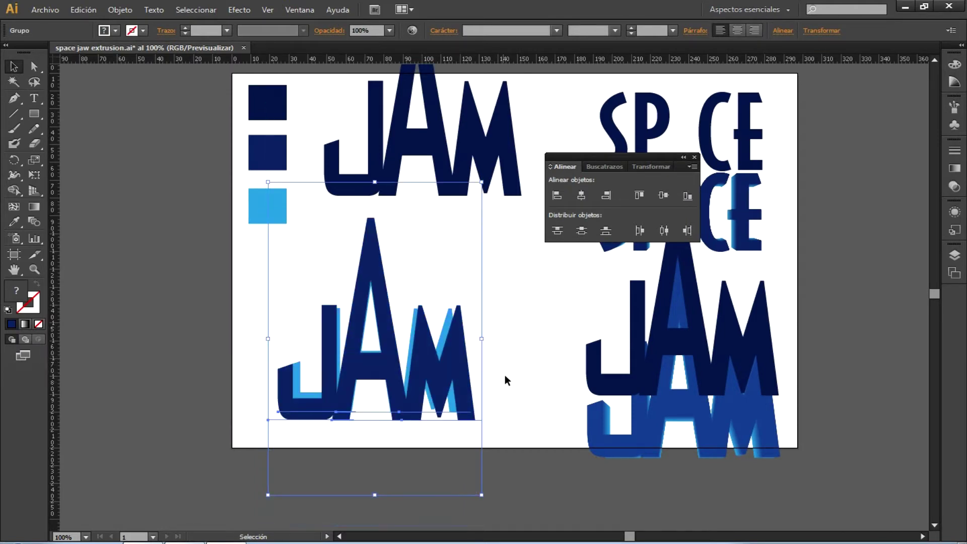
Step: At 150% zoom, nudge the navy JAM up so the light-blue copy peeks below, then select both
key("ctrl+shift+a")
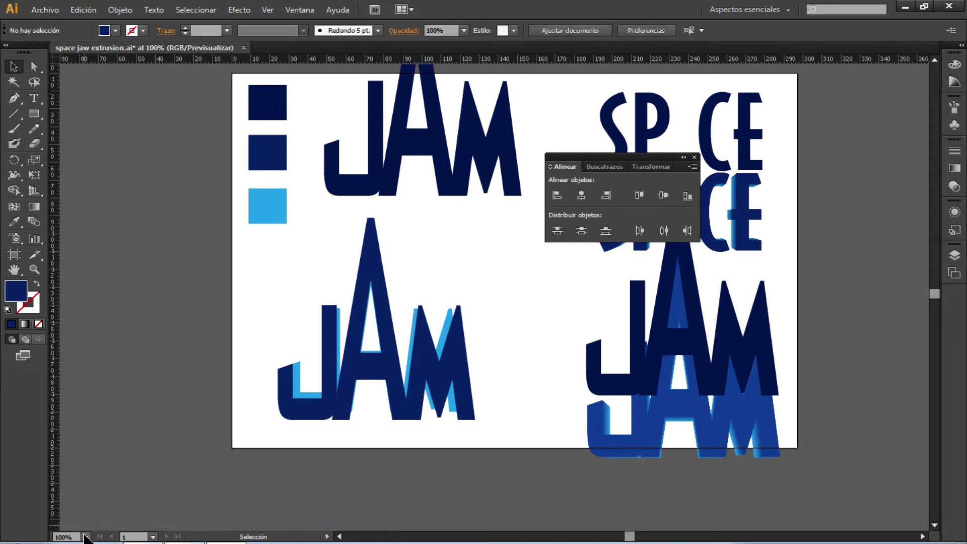
left_click(85, 536)
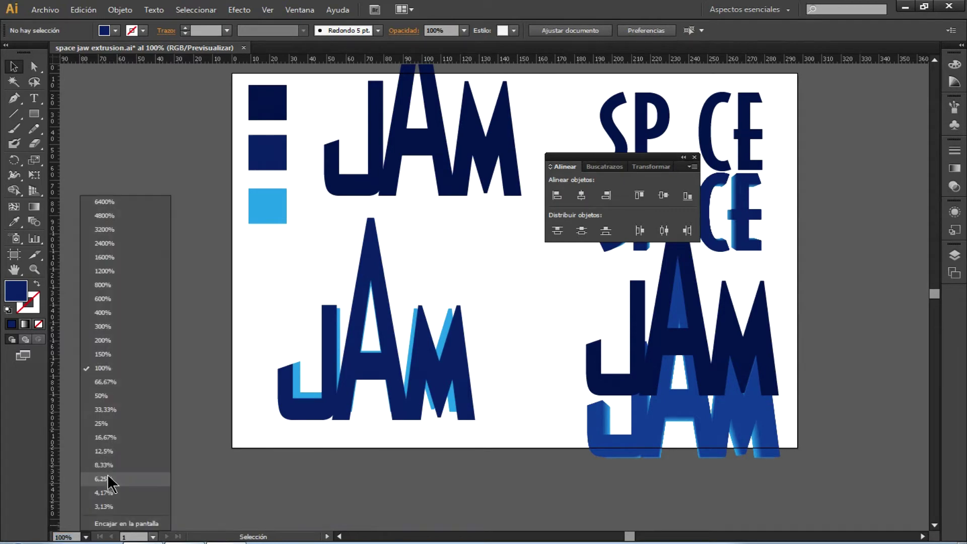
left_click(104, 354)
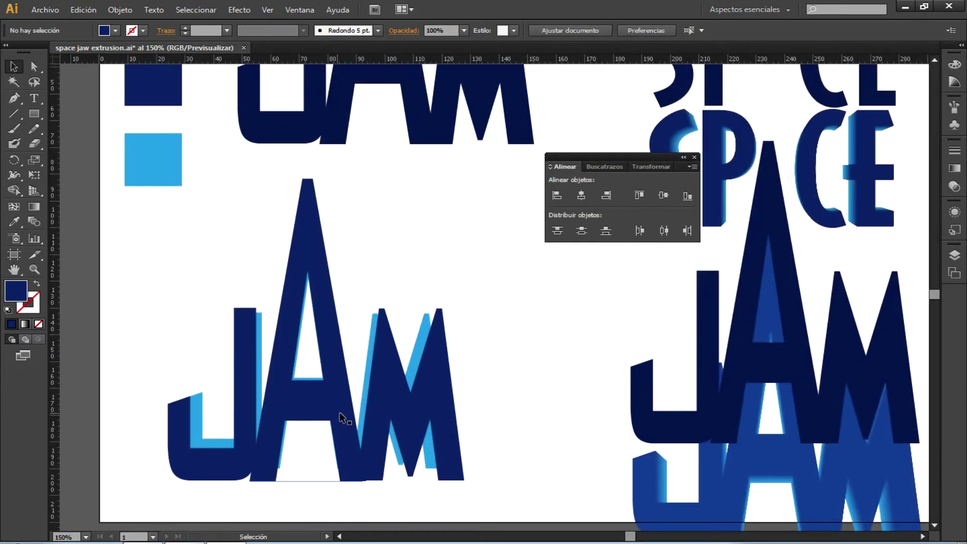
scroll(506, 425, "down", 1)
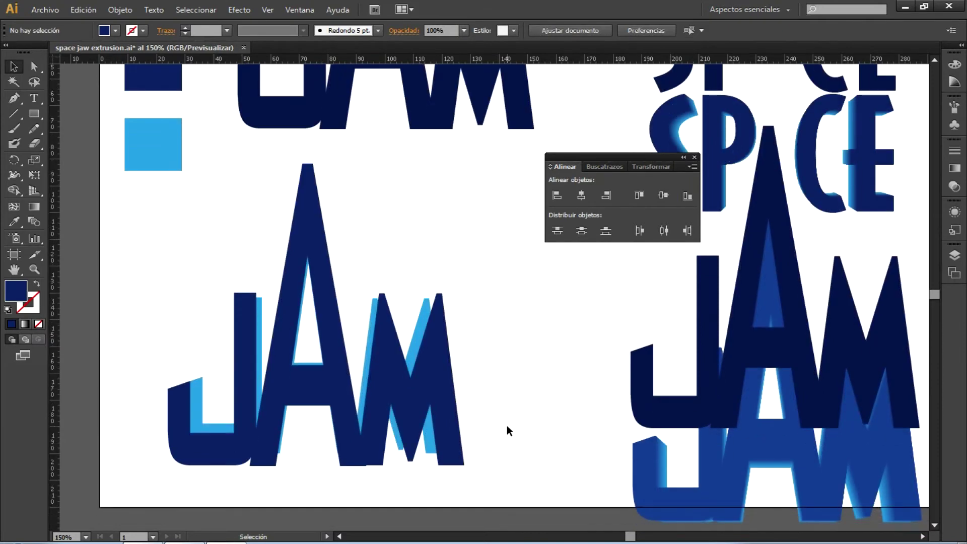
scroll(506, 425, "down", 1)
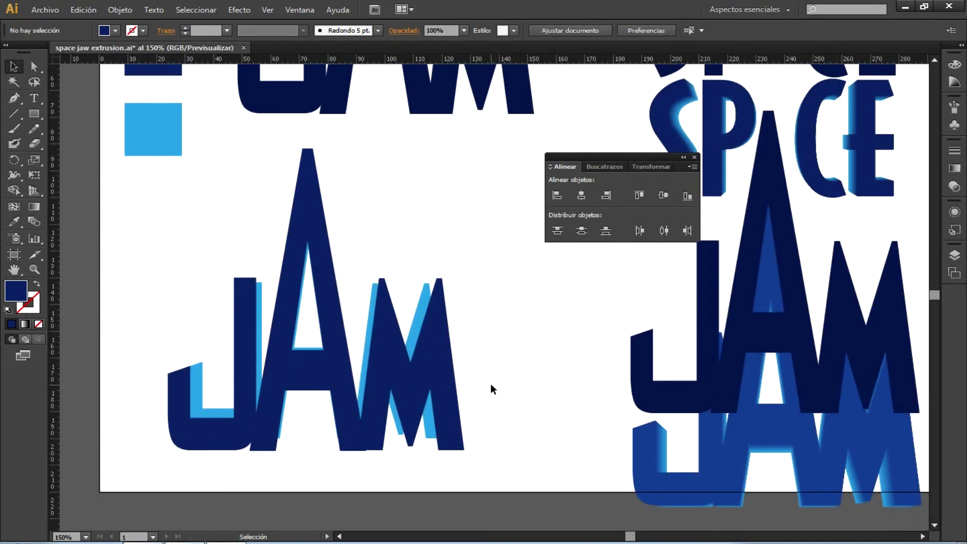
left_click(443, 387)
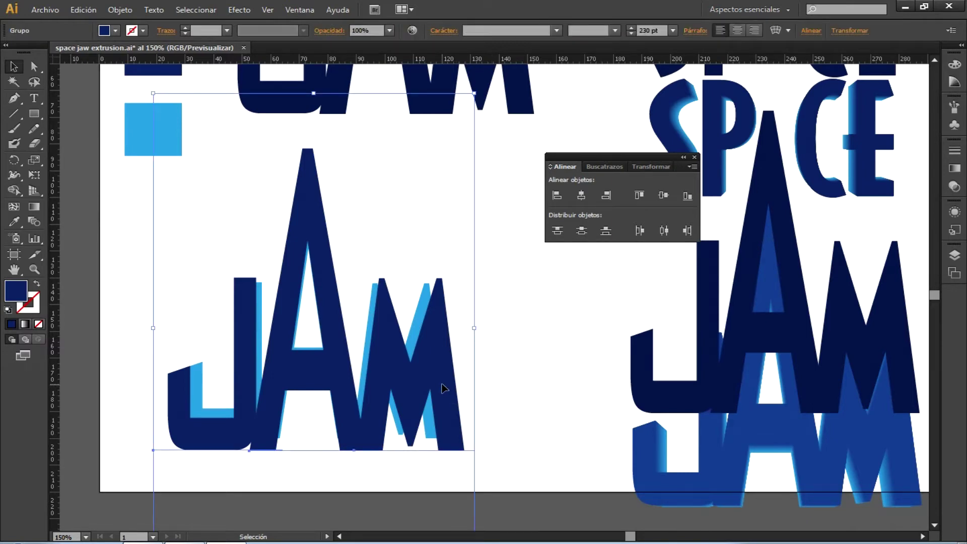
key("Up")
key("Up")
key("Up")
key("Up")
key("Up")
key("Up")
key("Up")
key("Up")
key("Up")
key("Up")
key("Up")
key("Up")
key("Up")
key("Up")
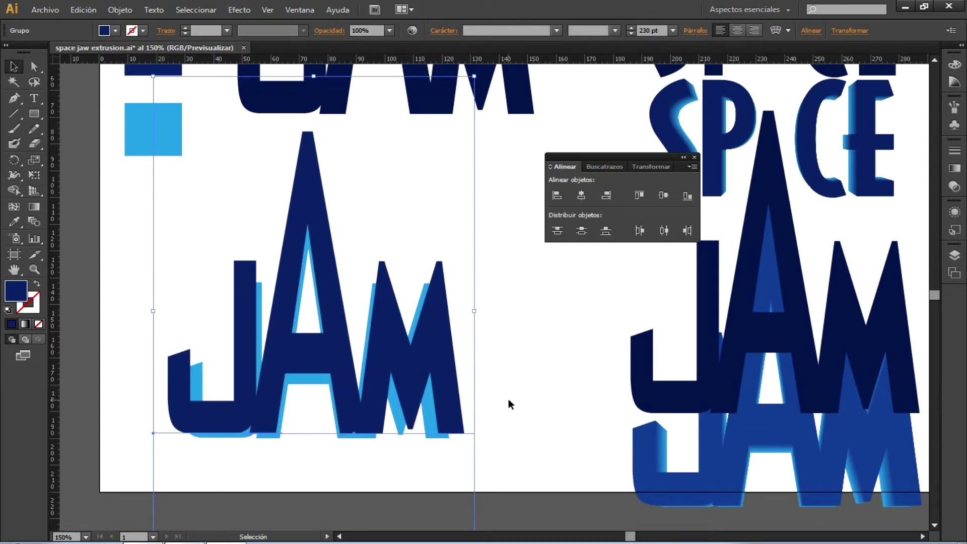
left_click(497, 427)
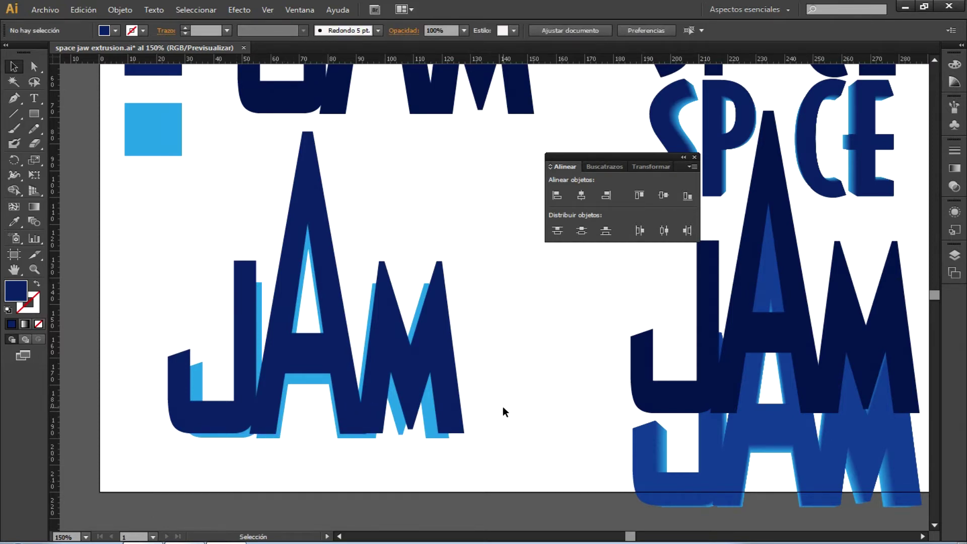
left_click(176, 431)
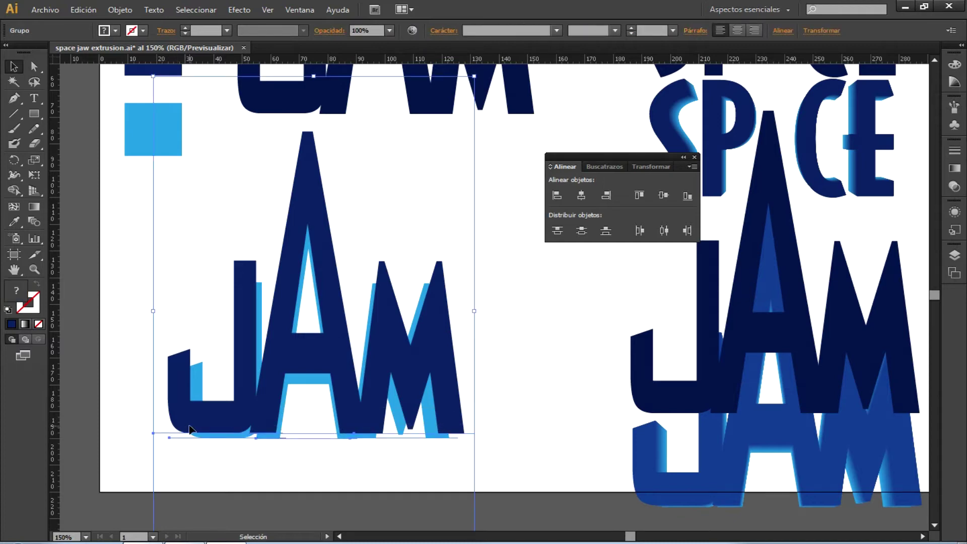
Step: Blend the dark and light-blue JAM copies into a 100-step blend for an extruded look
left_click(119, 9)
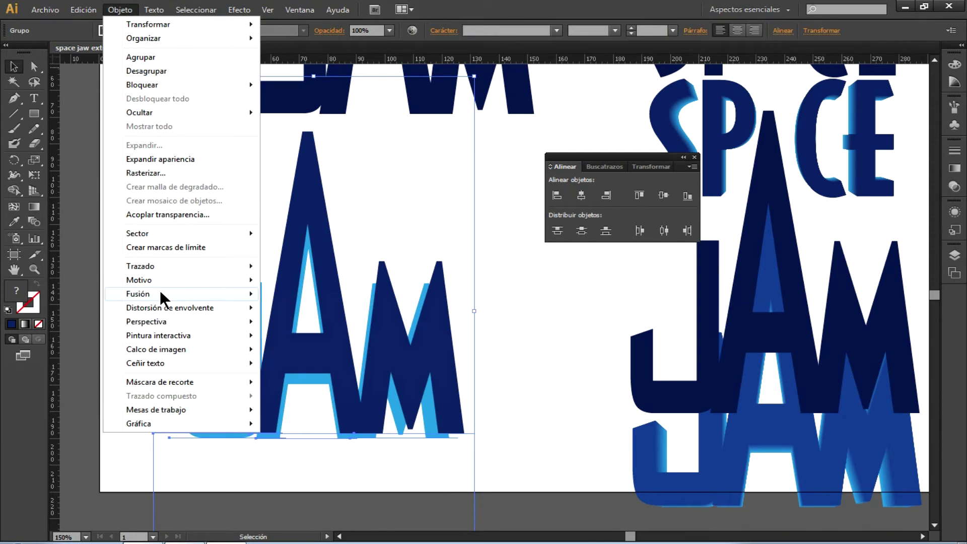
mouse_move(138, 294)
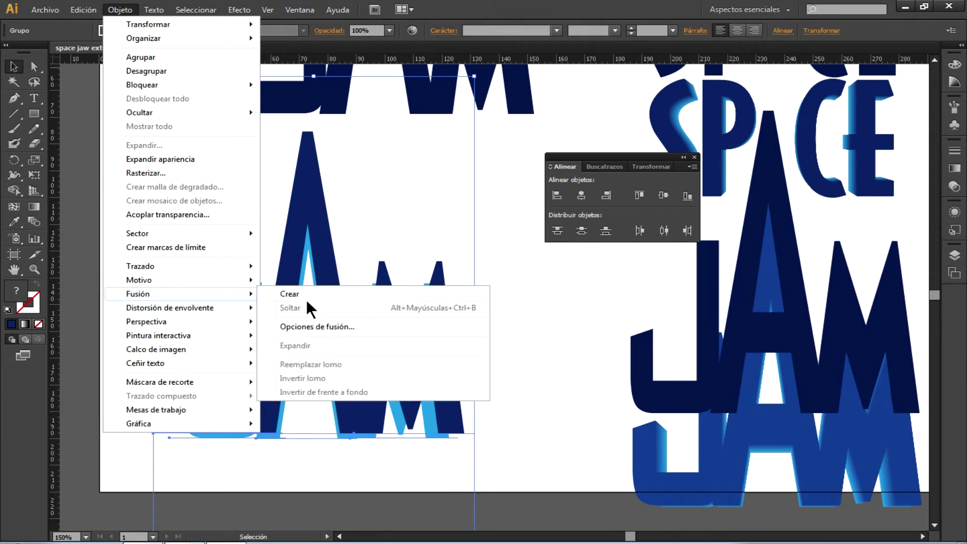
left_click(309, 293)
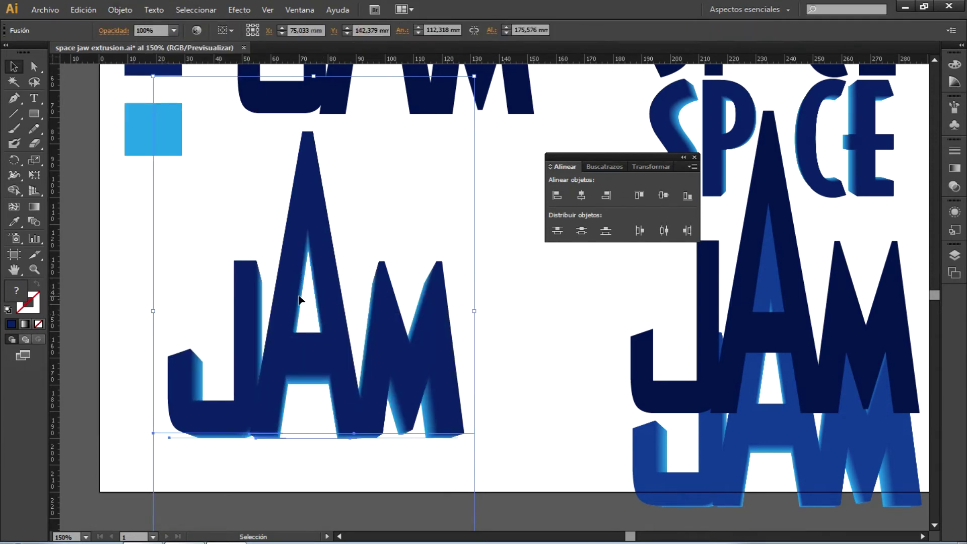
left_click(128, 13)
mouse_move(138, 294)
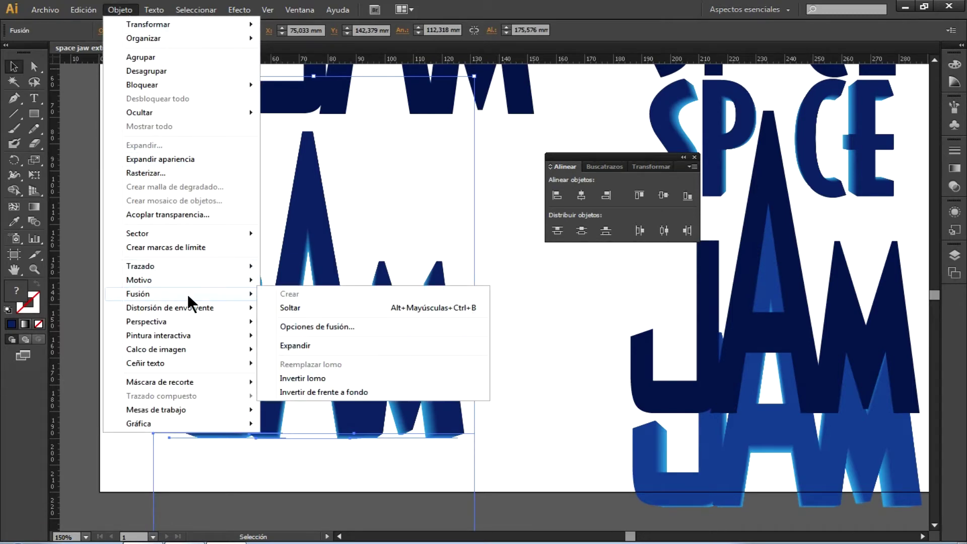
left_click(307, 327)
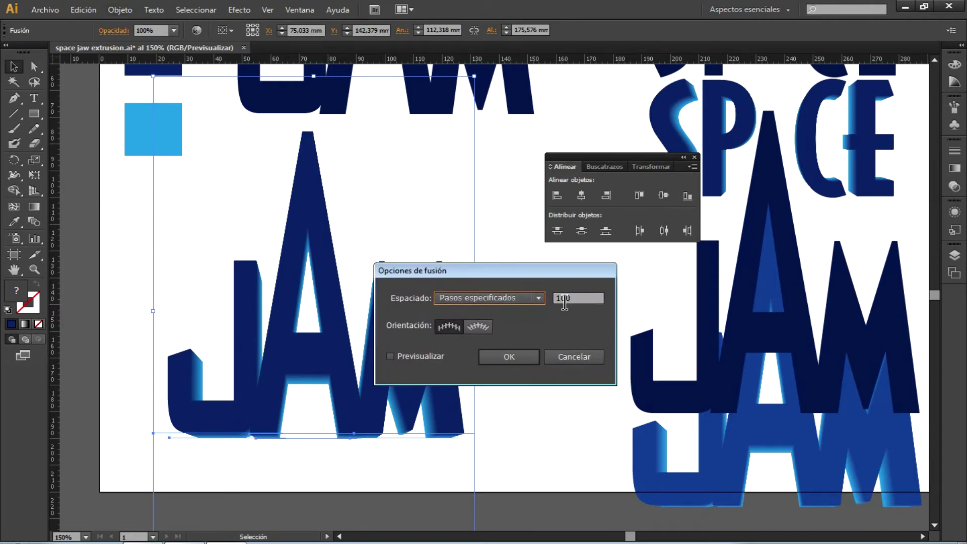
left_click(515, 357)
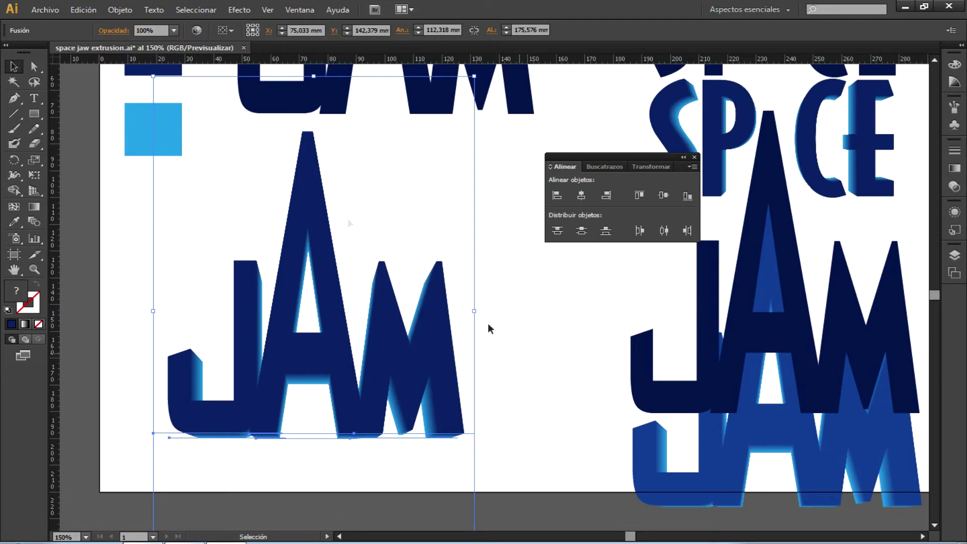
left_click(121, 10)
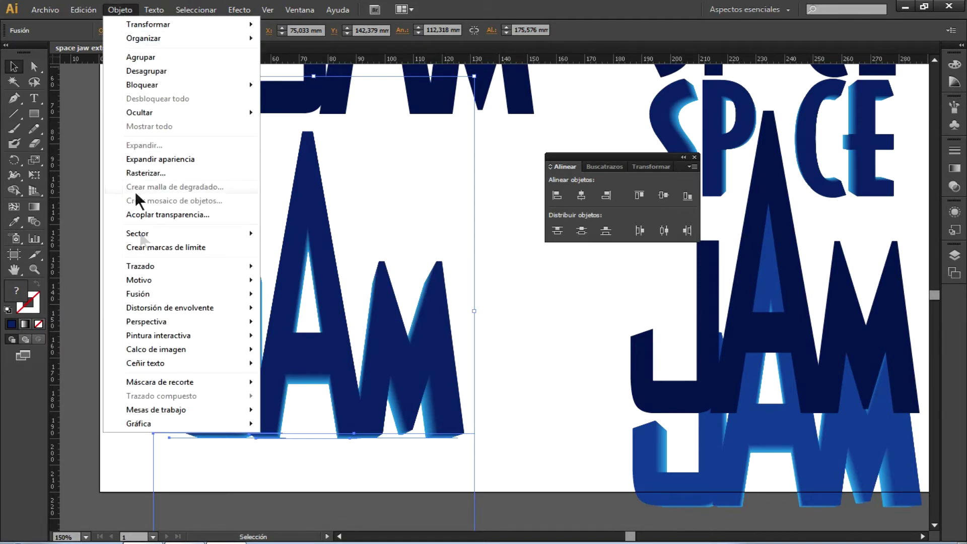
mouse_move(138, 294)
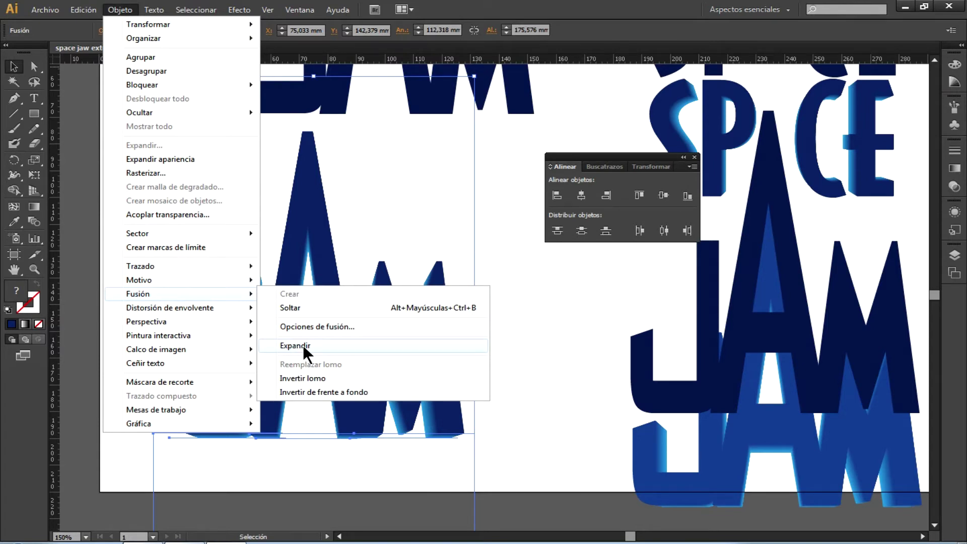
Step: Expand the JAM blend into ordinary shapes and clear the selection
left_click(303, 345)
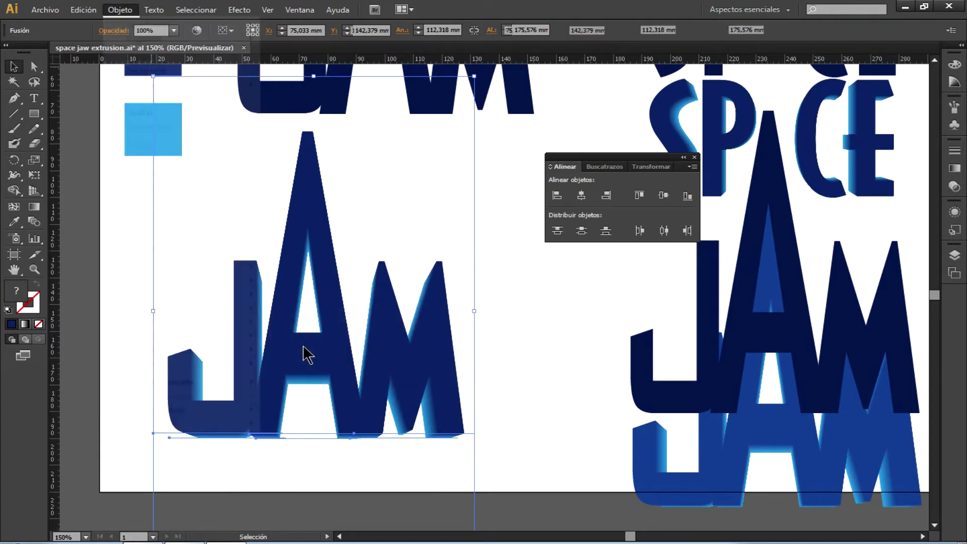
left_click(493, 358)
scroll(493, 358, "up", 3)
scroll(493, 358, "up", 2)
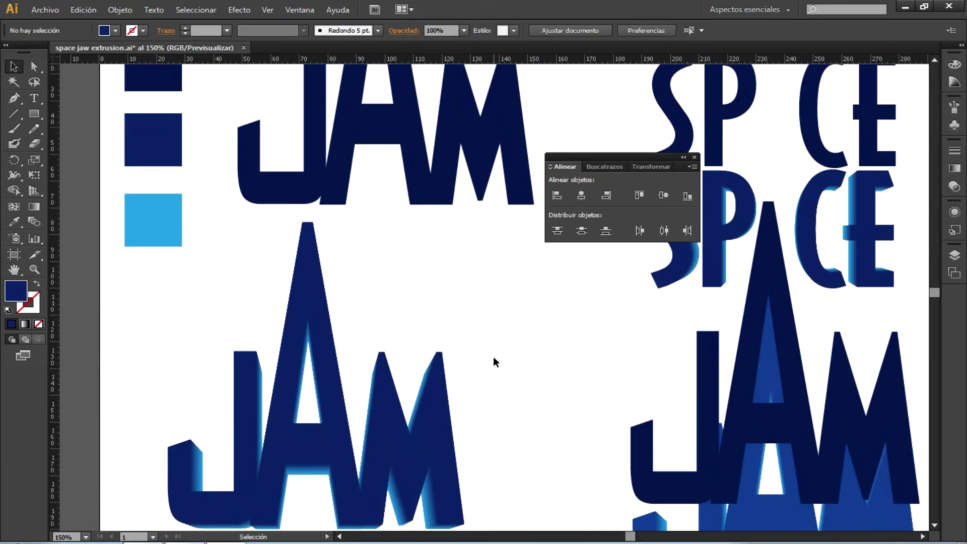
scroll(493, 355, "up", 1)
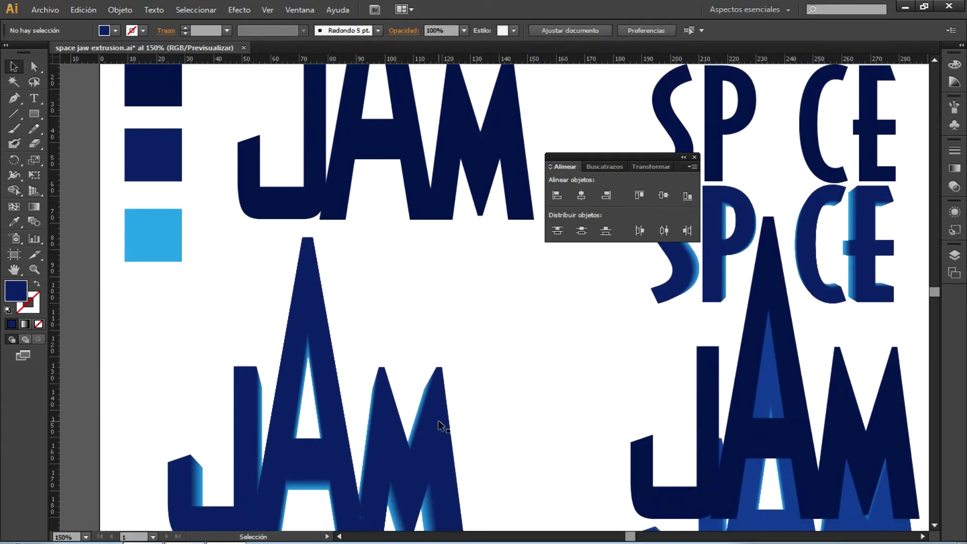
Step: Delete the expanded JAM and the flat JAM lettering from the artboard
left_click(438, 420)
key("Delete")
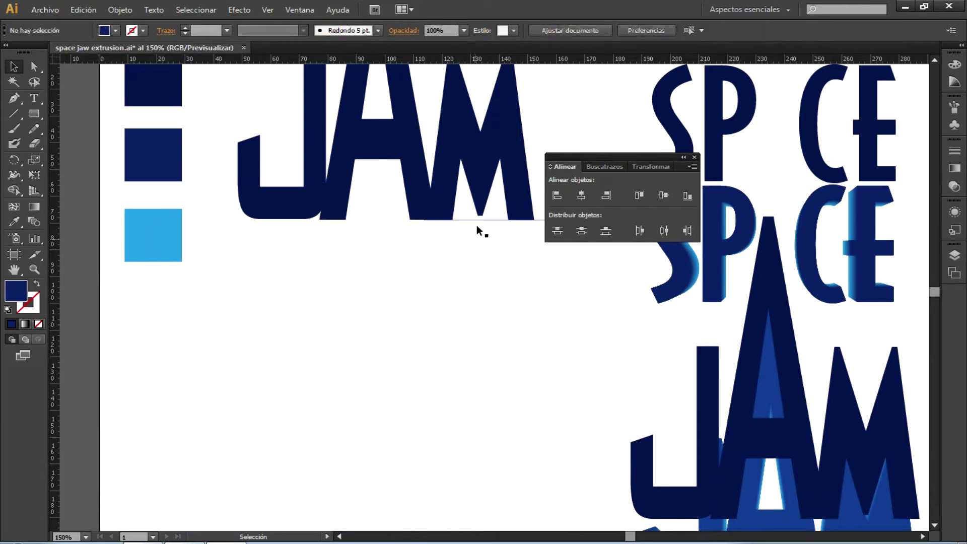
left_click(476, 225)
key("Delete")
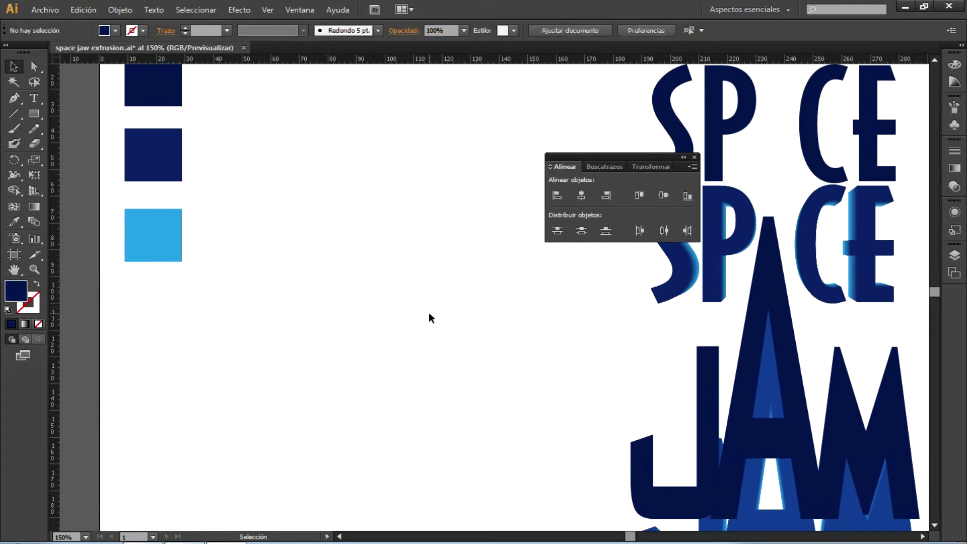
Step: Move the Align panel aside and switch back to Photoshop
scroll(429, 314, "up", 2)
scroll(430, 313, "up", 2)
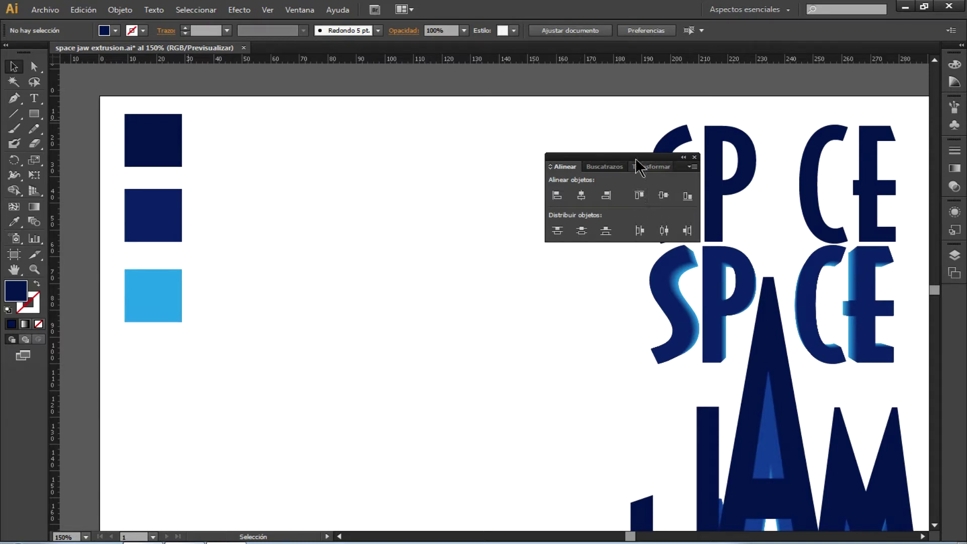
left_click_drag(636, 156, 406, 209)
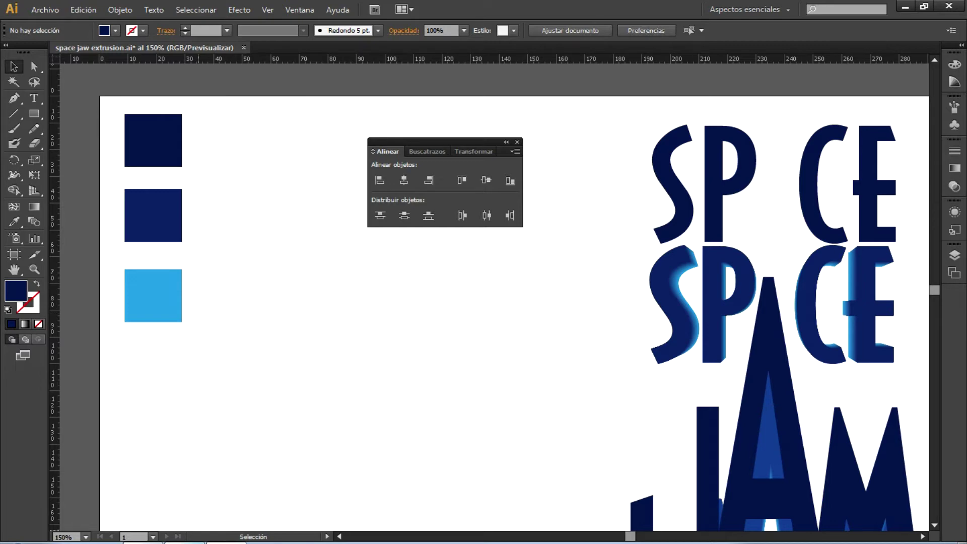
key("alt+Tab")
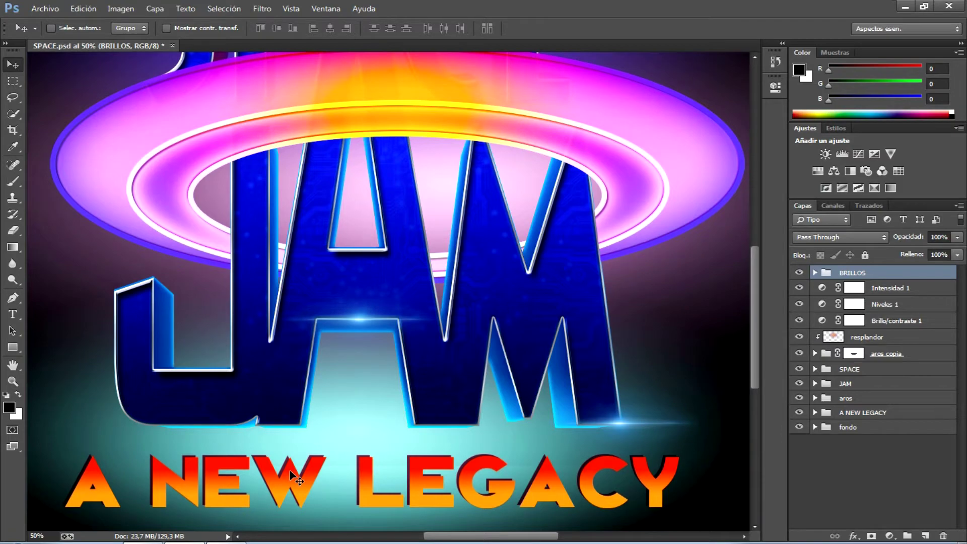
Step: Zoom the SPACE JAM composite out to 25% and start a new document
key("ctrl+minus")
key("ctrl+minus")
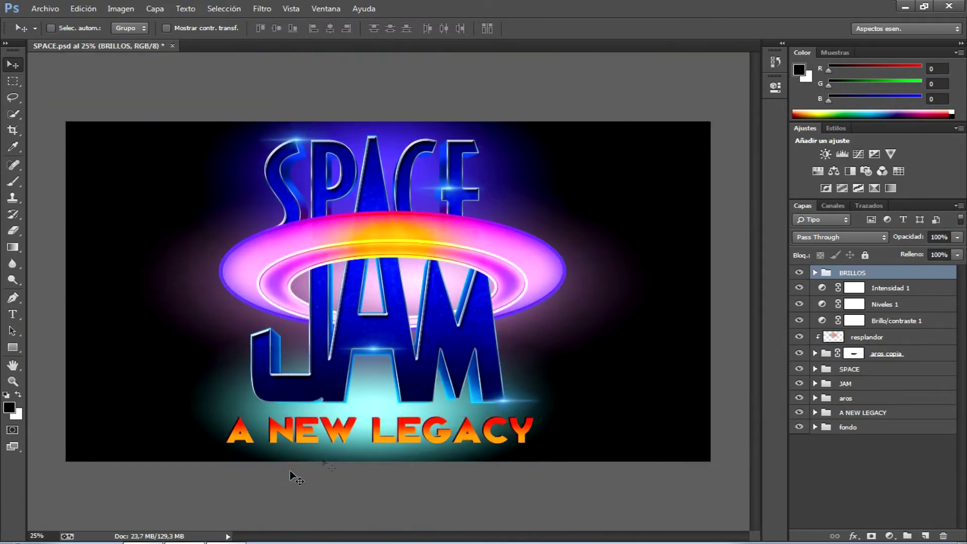
left_click(53, 9)
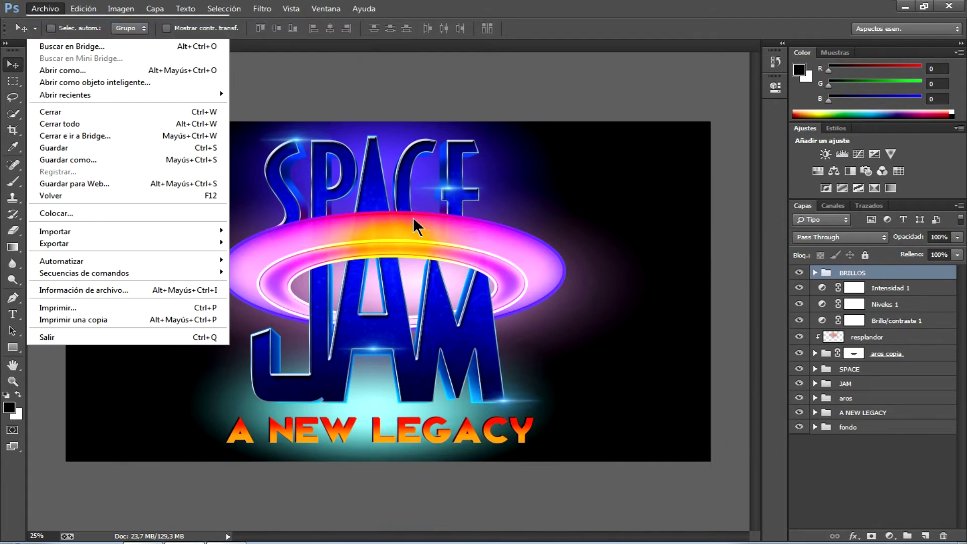
key("ctrl+n")
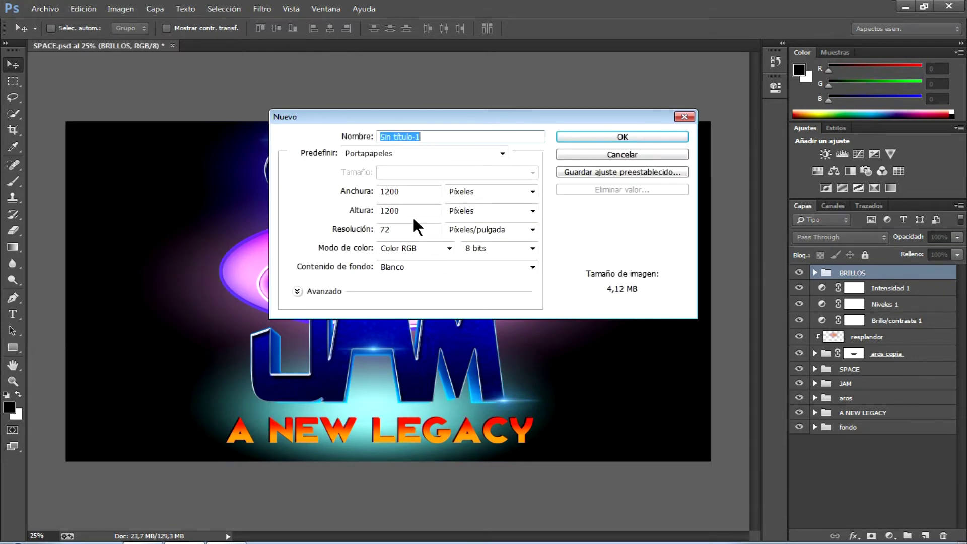
Step: Create a new 3840 × 2160 px document at 200 ppi resolution
left_click(357, 190)
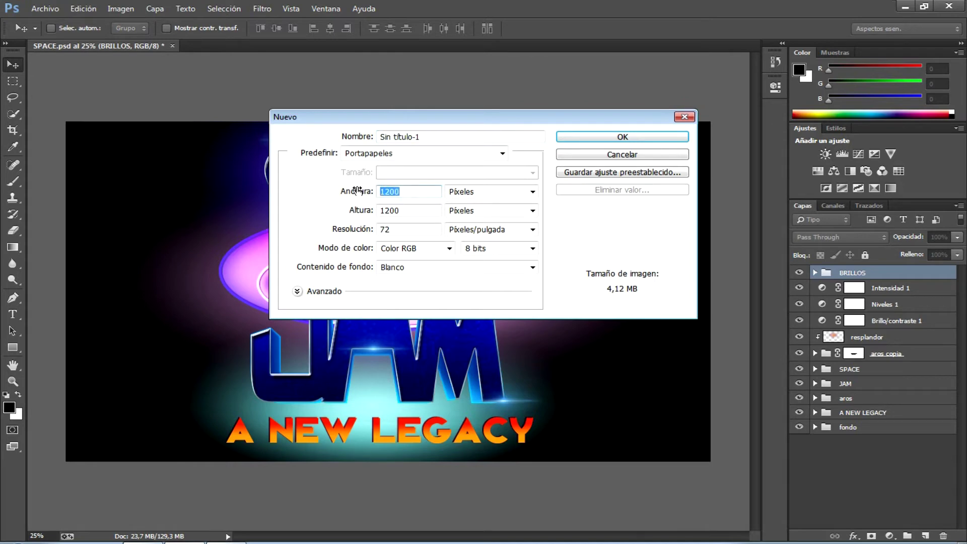
type("3840")
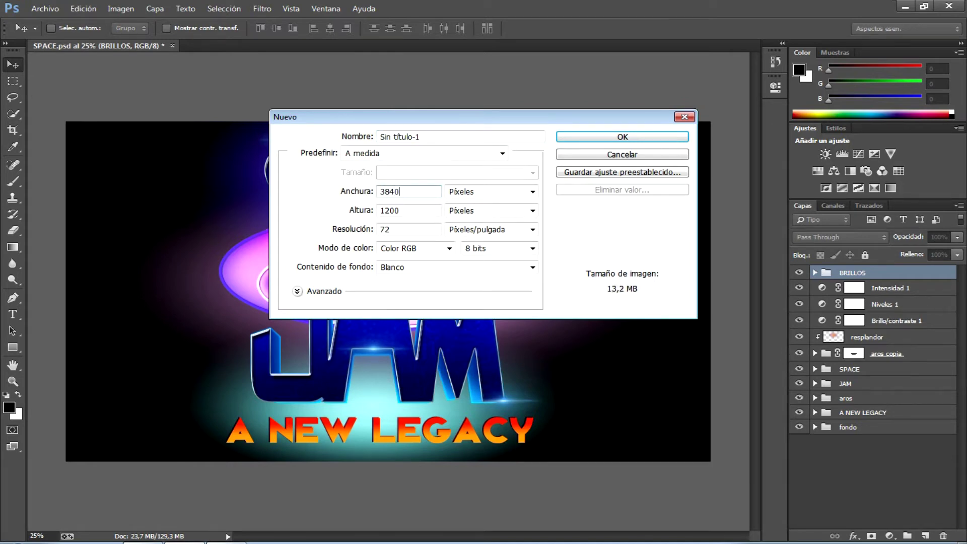
left_click_drag(388, 211, 371, 215)
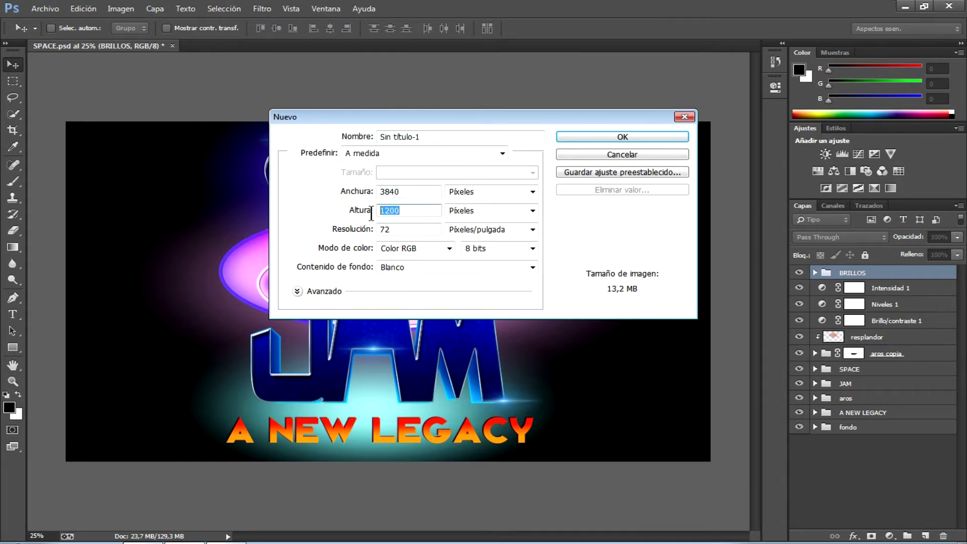
type("2160")
left_click_drag(398, 229, 377, 231)
type("200")
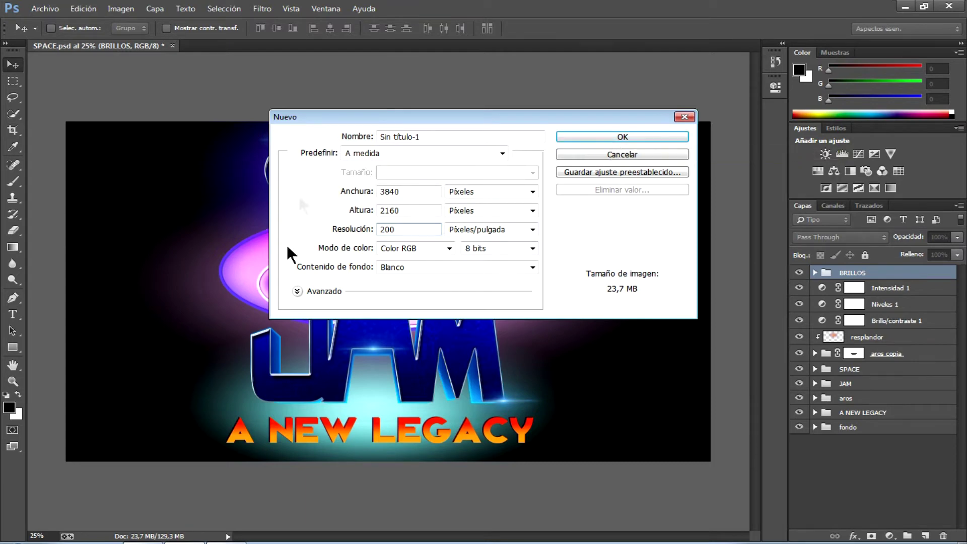
left_click(605, 135)
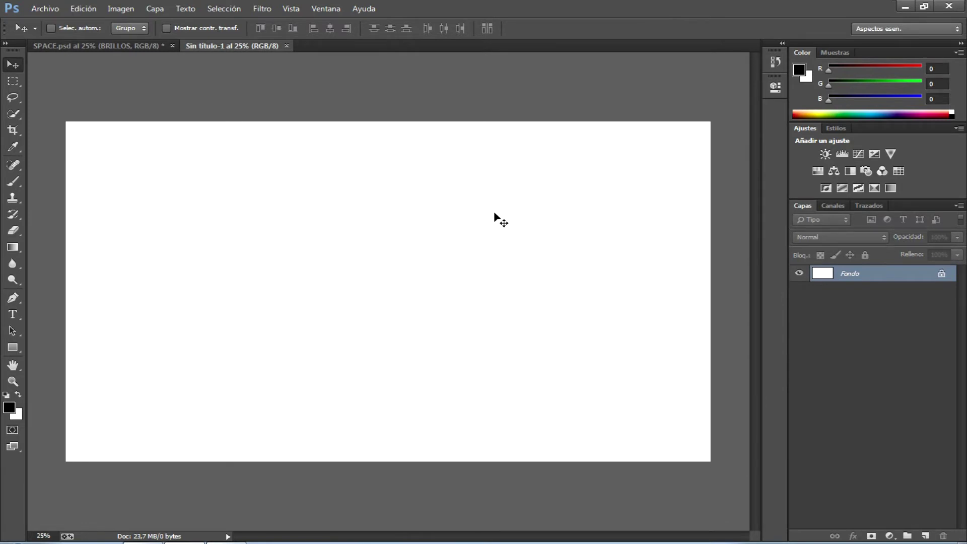
Step: Fill the new document with black and drag the flat SP CE lettering toward it
key("alt+BackSpace")
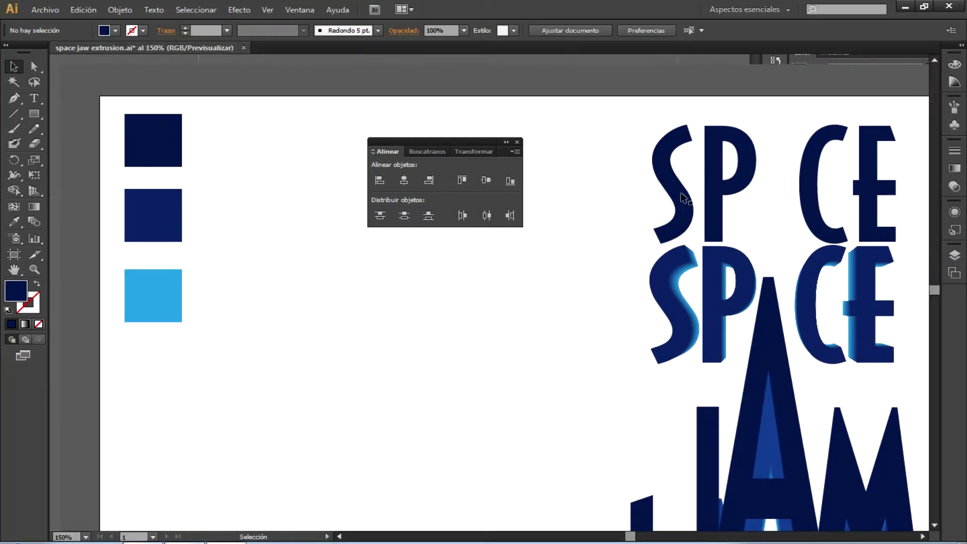
mouse_move(683, 197)
left_mouse_down()
mouse_move(371, 341)
mouse_move(208, 536)
left_mouse_up()
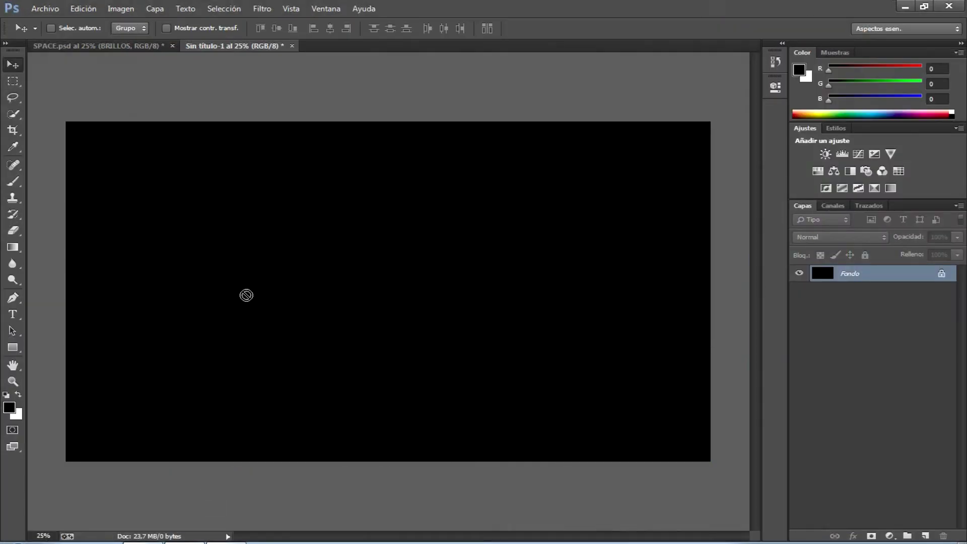
Step: Drop the SP CE lettering onto the black canvas and commit its placement
left_click_drag(246, 293, 292, 209)
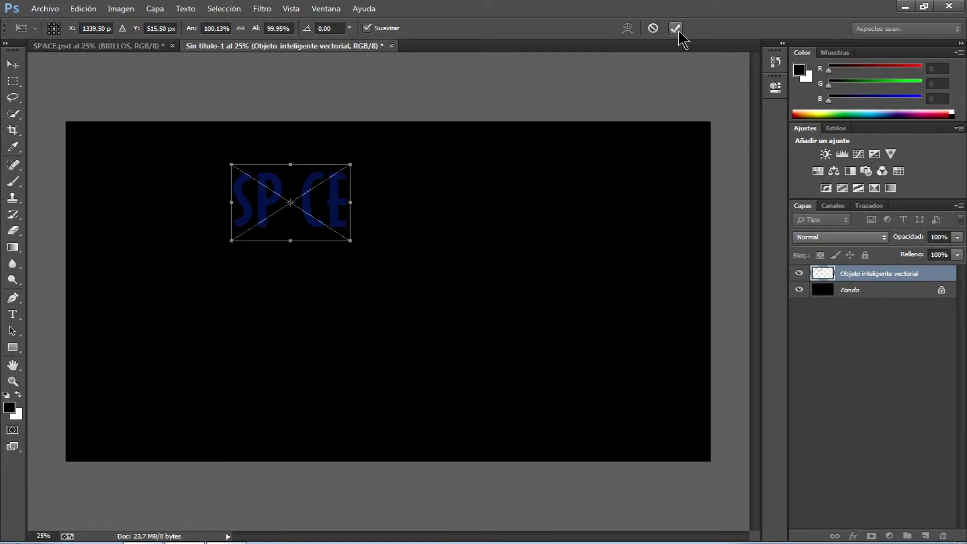
left_click(676, 31)
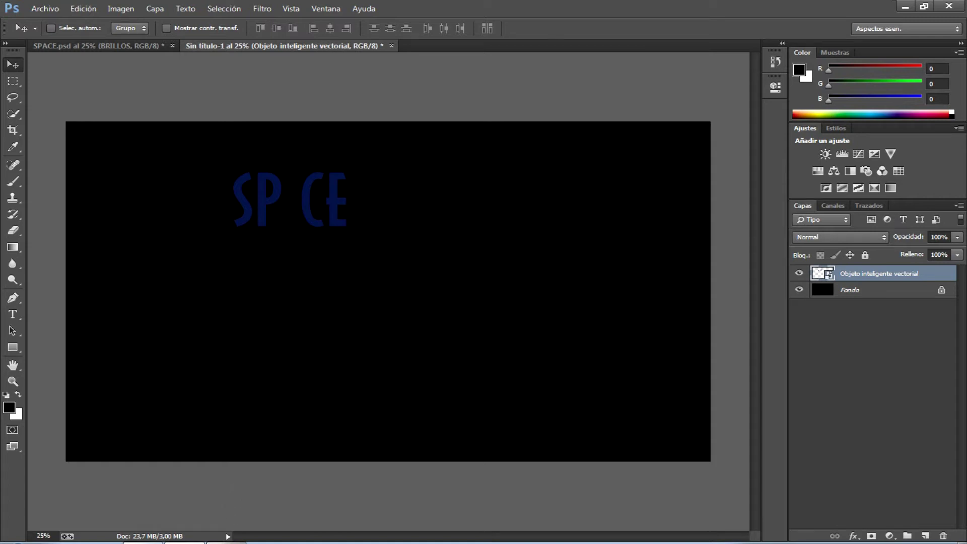
left_click(868, 275)
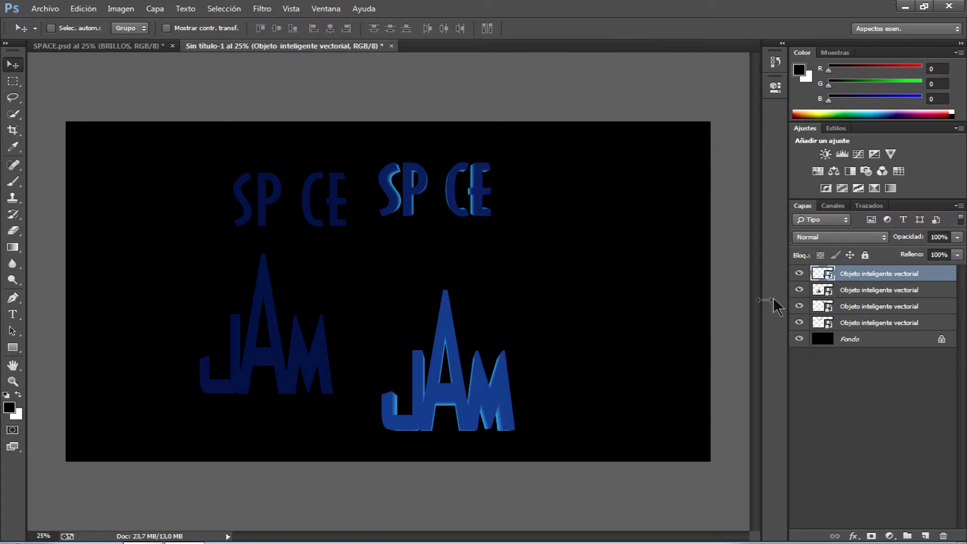
Step: Rasterize the top 3D JAM layer and rename it JAM 3D
left_click(861, 291)
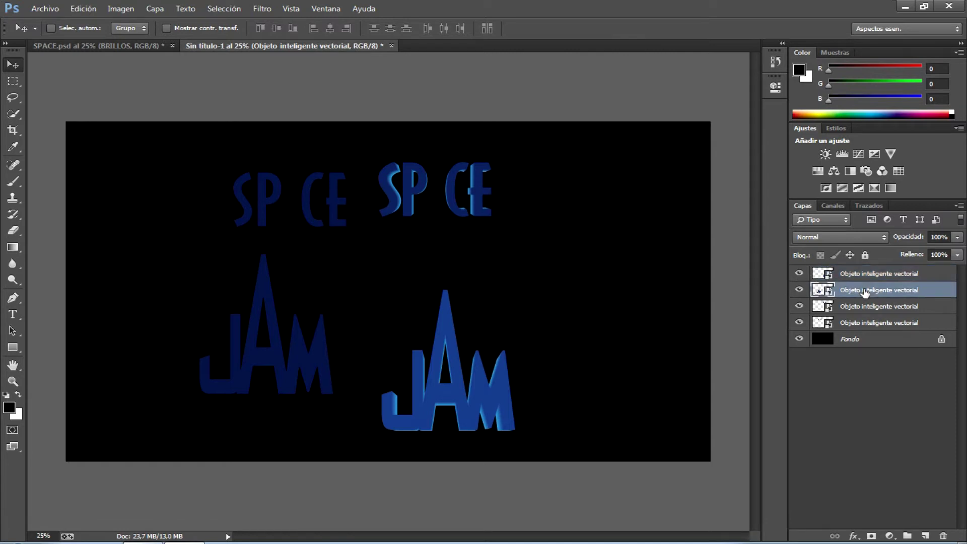
left_click(799, 274)
left_click(799, 274)
left_click(799, 273)
left_click(799, 274)
left_click(799, 273)
left_click(850, 274)
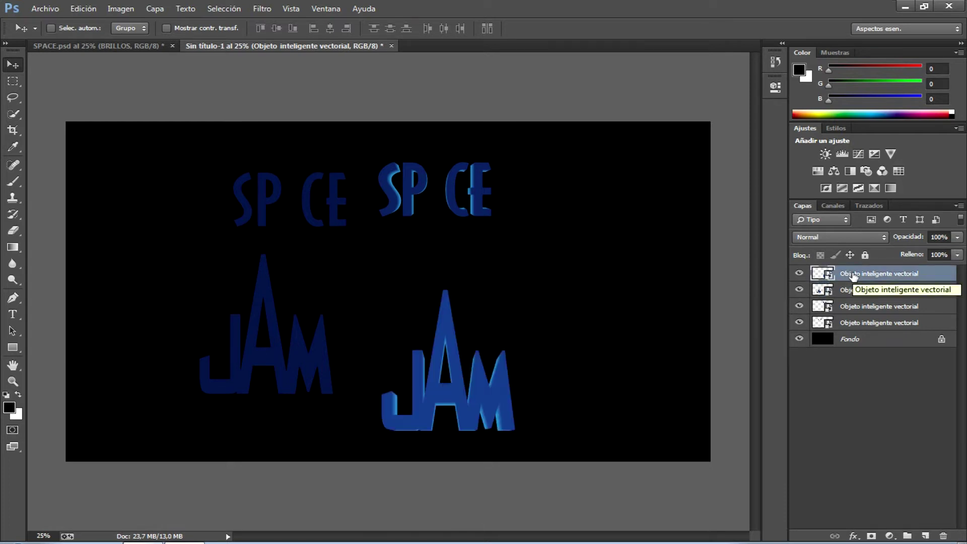
right_click(851, 275)
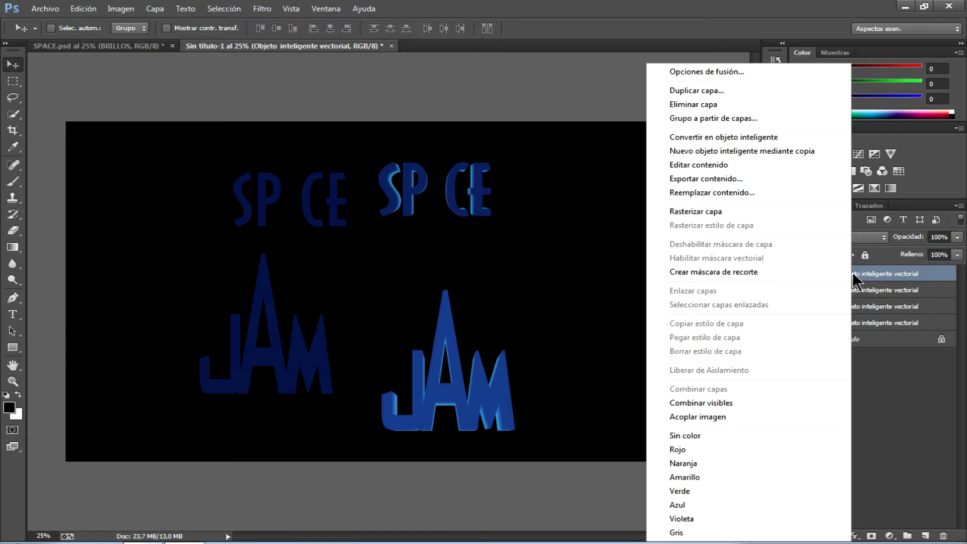
left_click(711, 211)
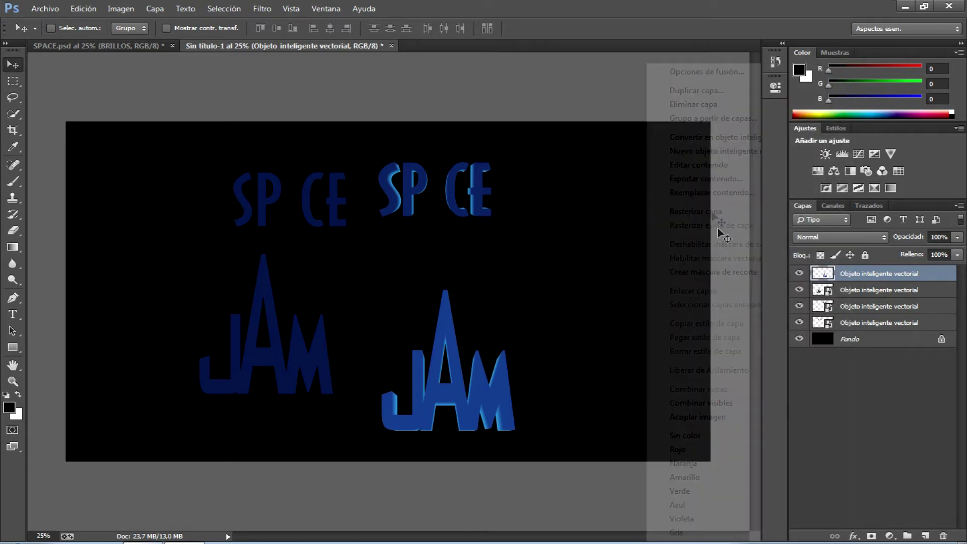
double_click(849, 275)
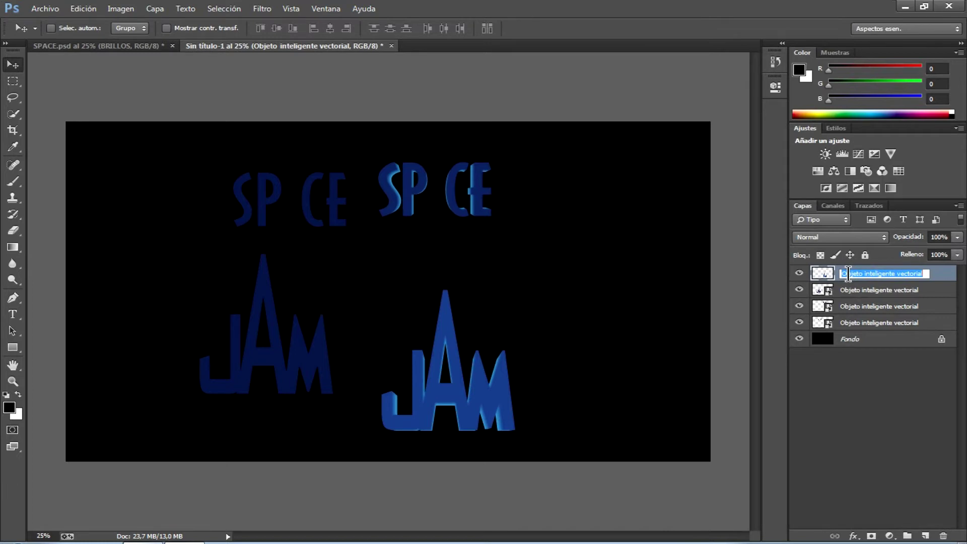
type("JAM 3D")
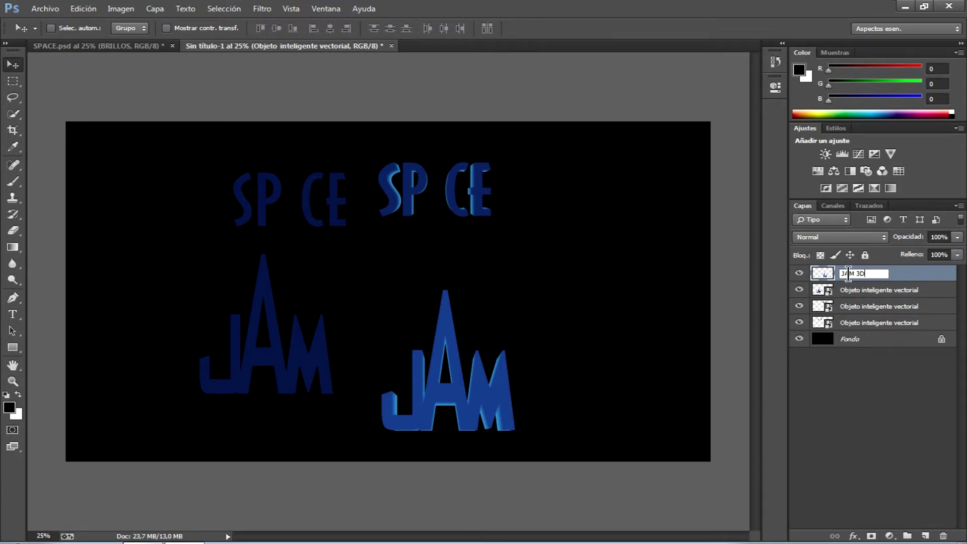
left_click(853, 291)
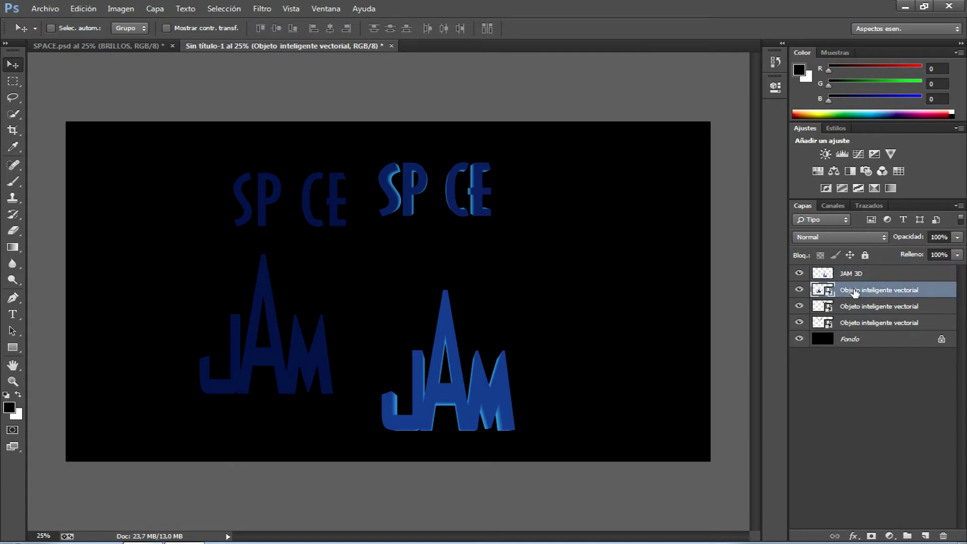
Step: Rasterize the flat JAM layer and rename it JAM
left_click(799, 289)
left_click(799, 290)
right_click(845, 290)
left_click(711, 211)
double_click(850, 292)
type("JAM")
key("Return")
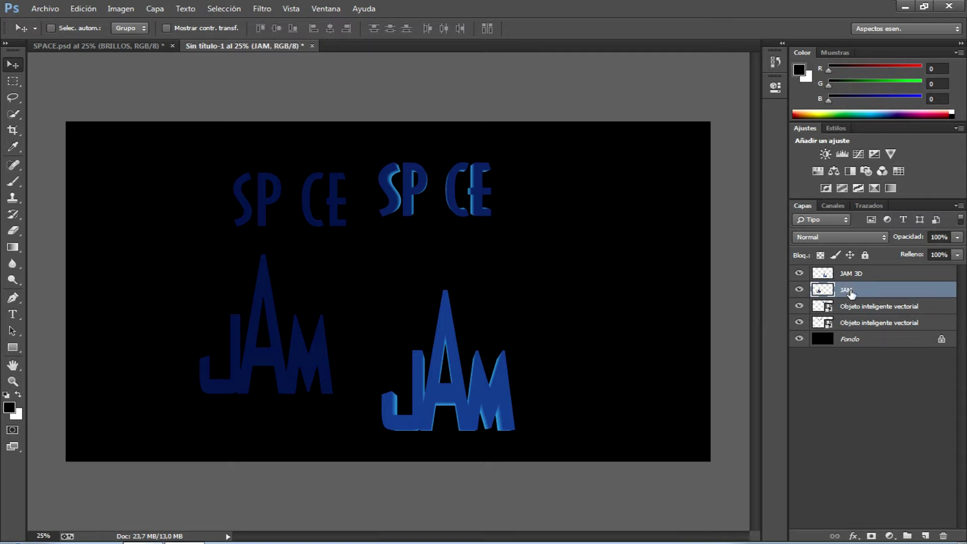
Step: Rasterize the 3D SP CE layer and name it SPACE
left_click(853, 306)
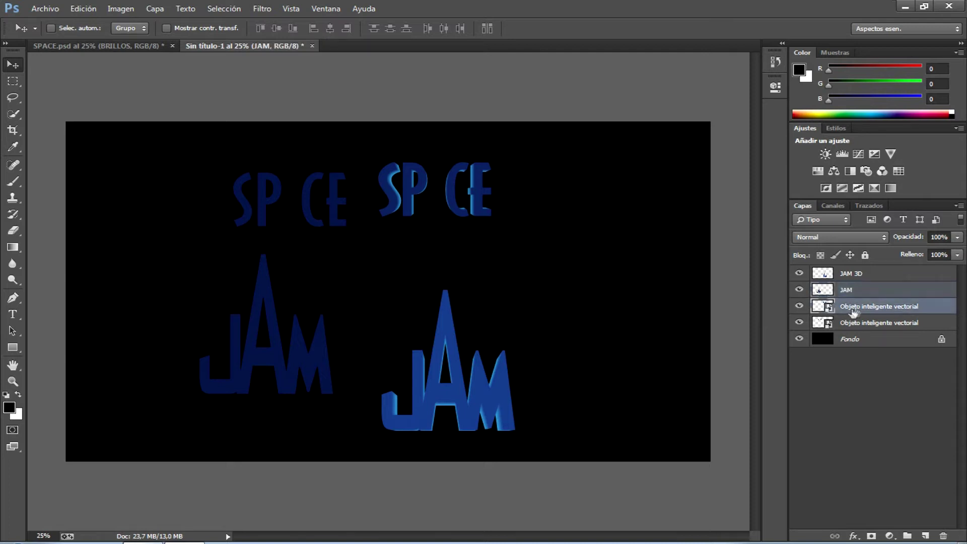
left_click(799, 306)
left_click(798, 306)
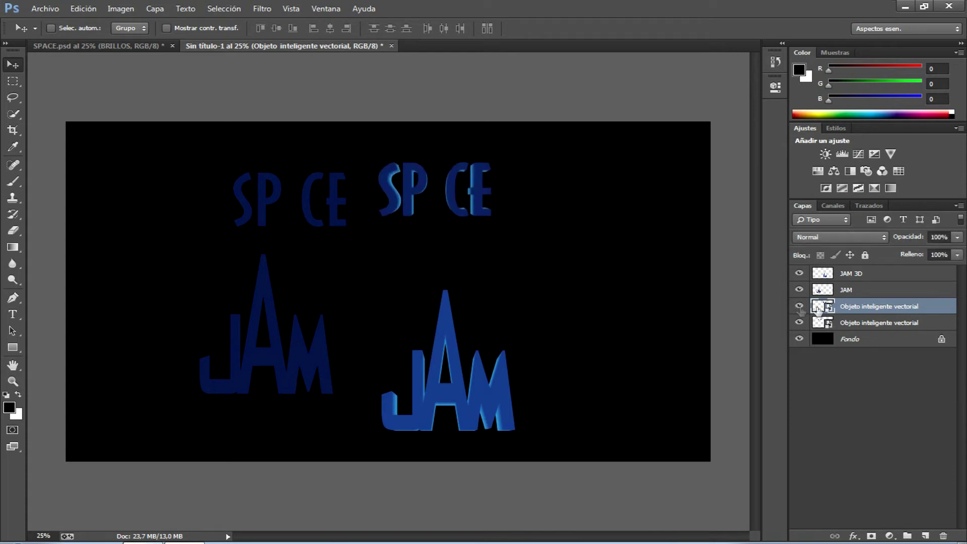
right_click(850, 308)
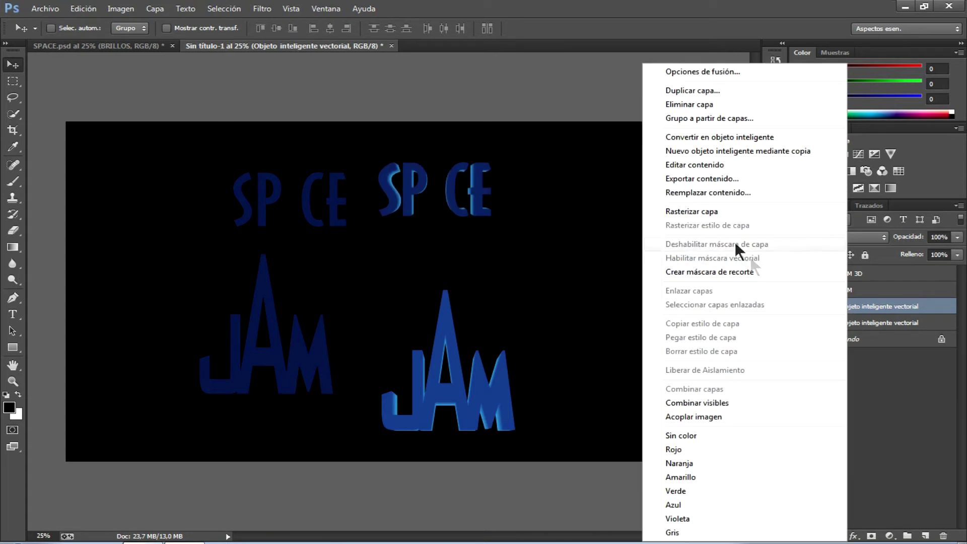
left_click(717, 211)
double_click(847, 306)
type("SPACE")
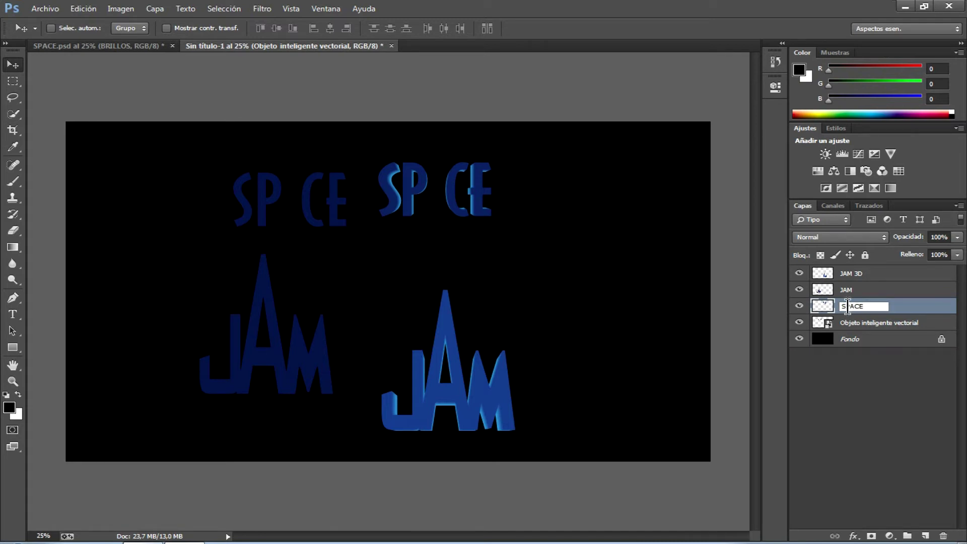
left_click(854, 322)
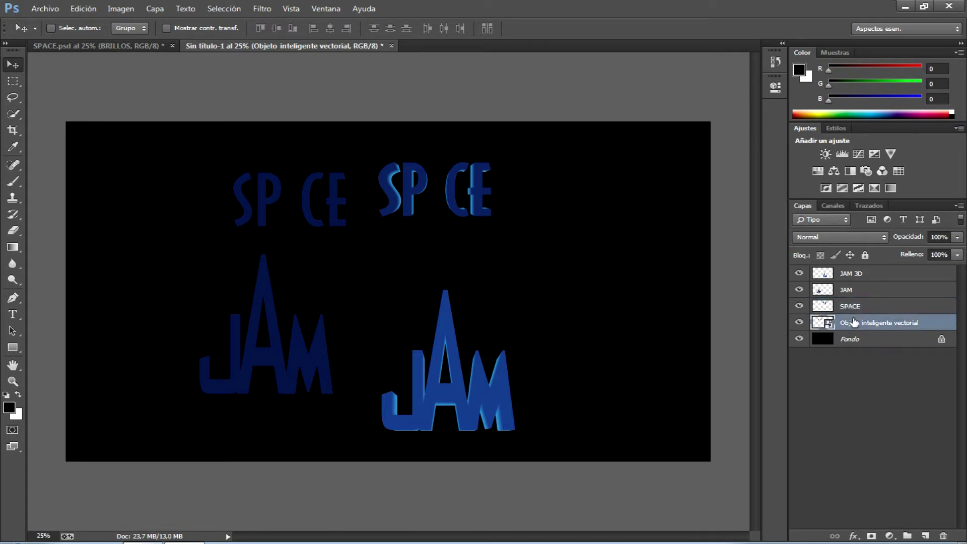
Step: Correct the 3D SP CE layer's name to SPACE 3D
left_click(799, 323)
left_click(798, 323)
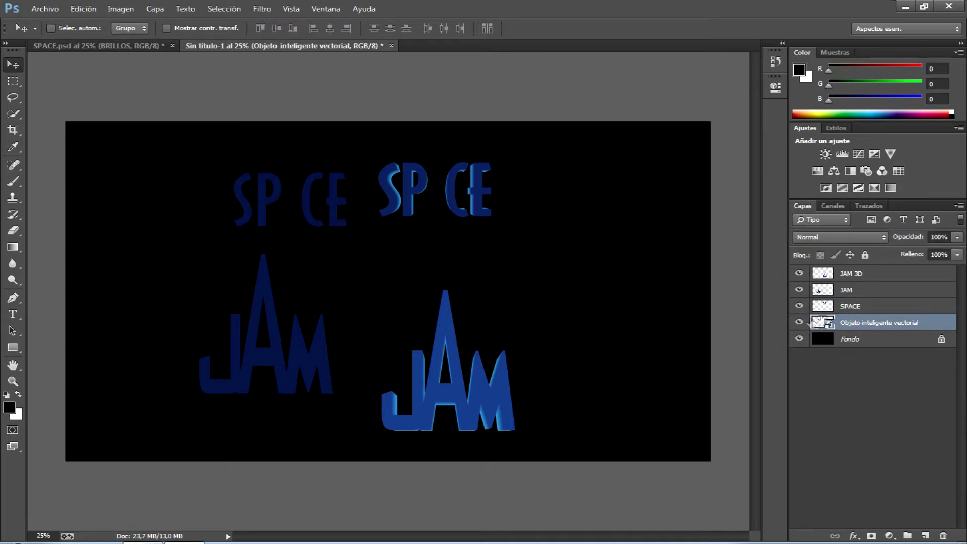
left_click(850, 307)
left_click(798, 305)
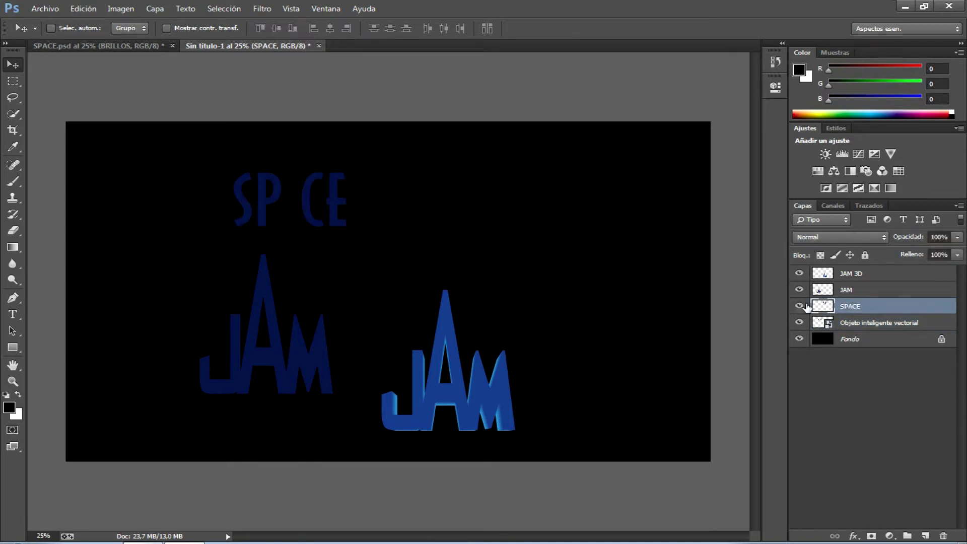
double_click(856, 307)
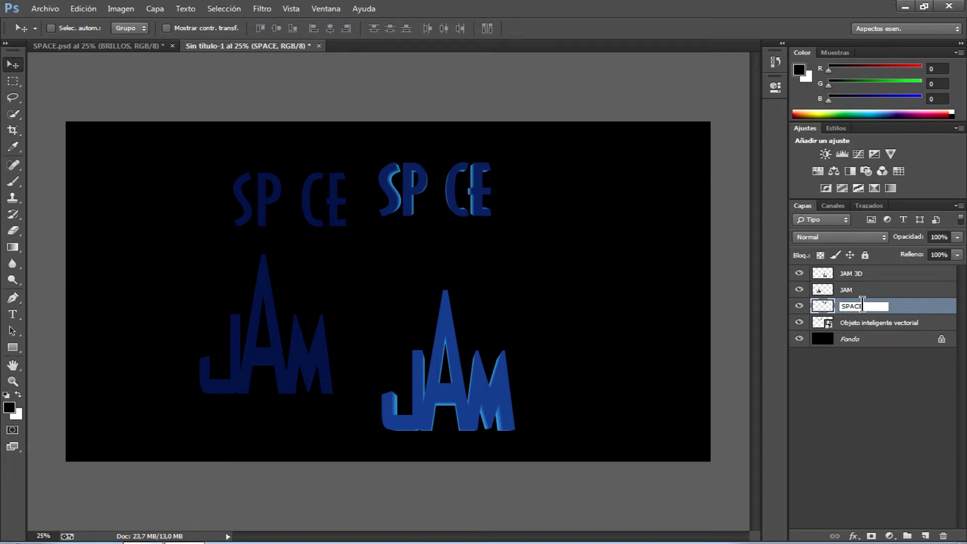
type(" 3D")
left_click(864, 325)
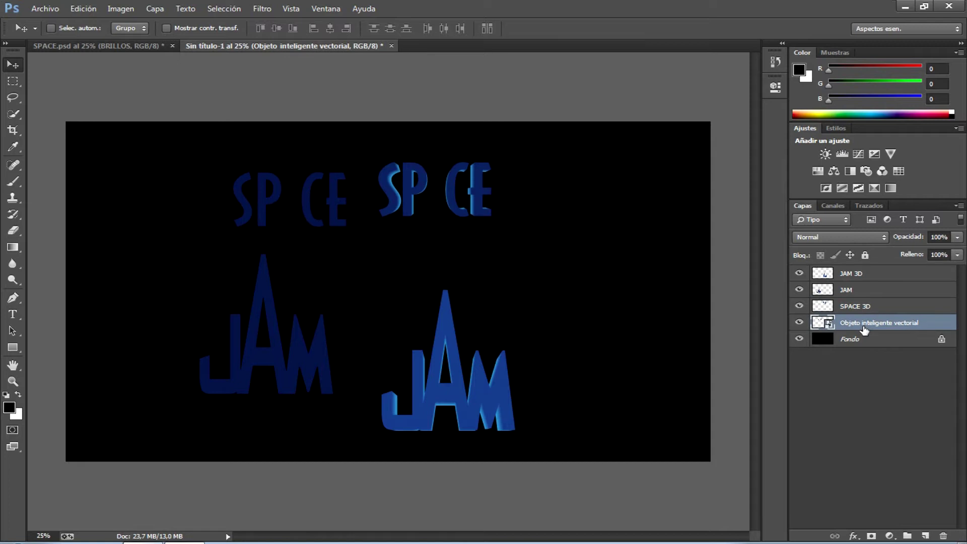
Step: Rasterize the bottom flat SP CE layer and name it SPACE
left_click(799, 324)
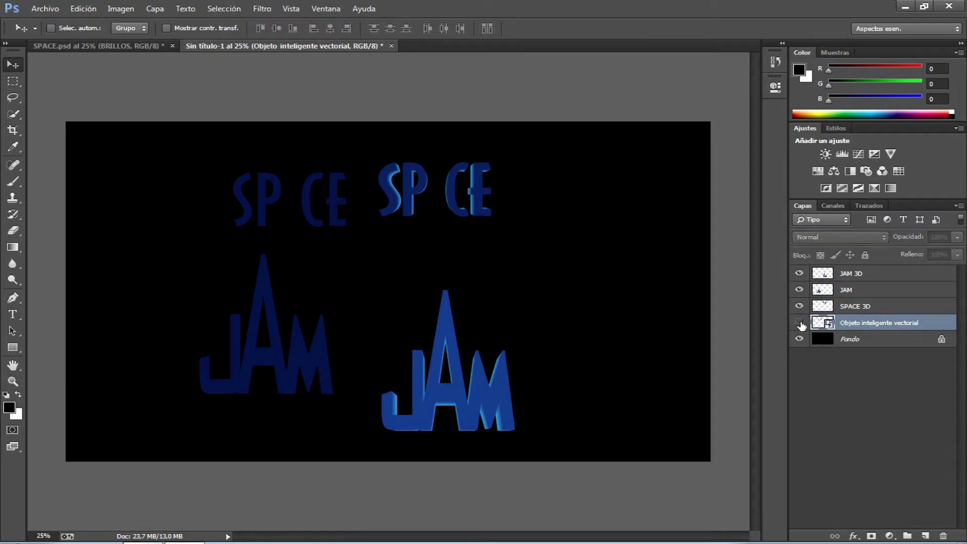
left_click(800, 324)
right_click(853, 325)
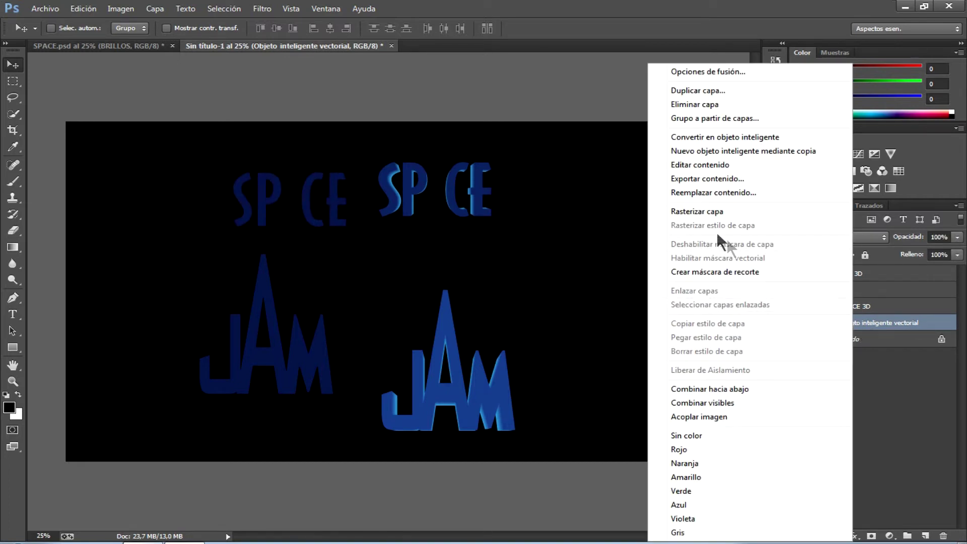
left_click(714, 212)
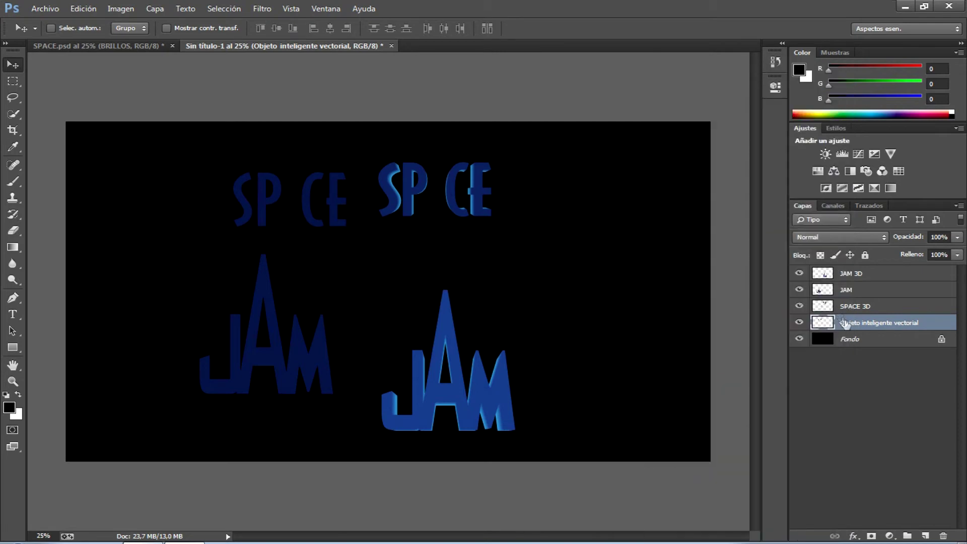
double_click(848, 323)
type("SPACE")
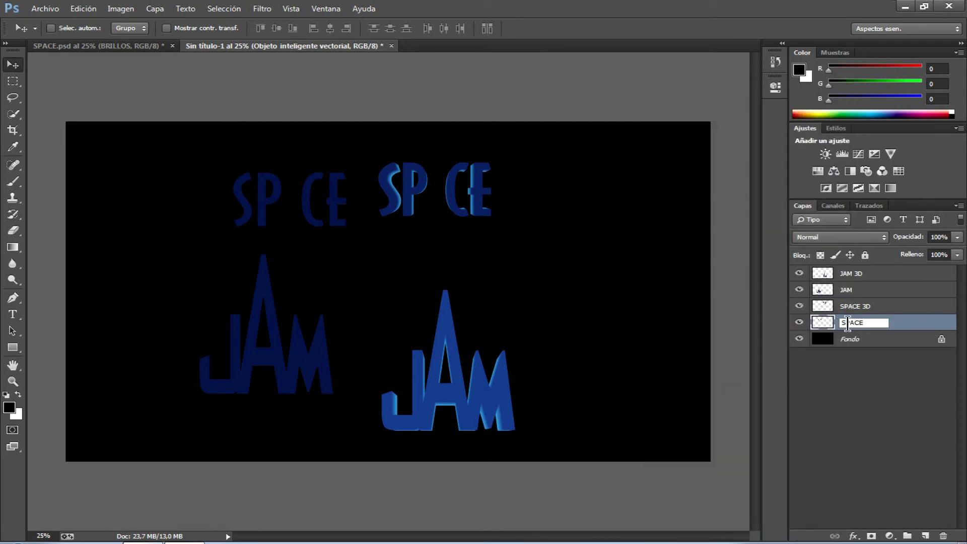
left_click(886, 276)
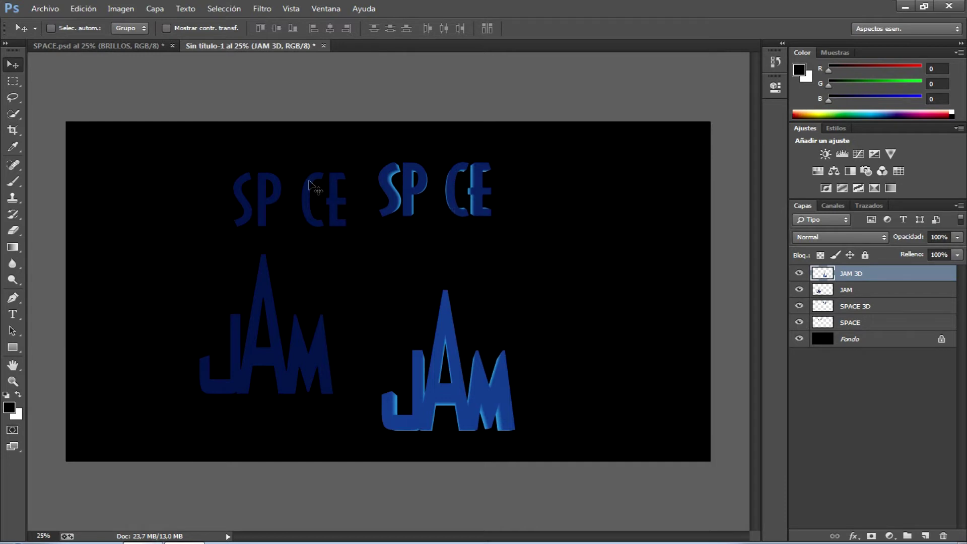
Step: Scale the JAM 3D lettering to 190% and move it up and to the right
left_click(798, 273)
key("ctrl+t")
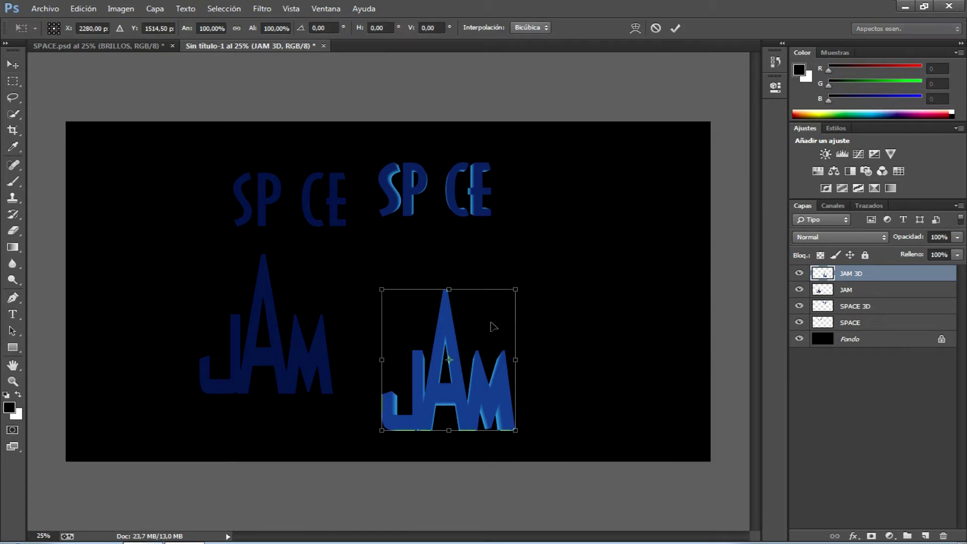
left_click(220, 28)
left_click_drag(221, 29, 197, 29)
type("190")
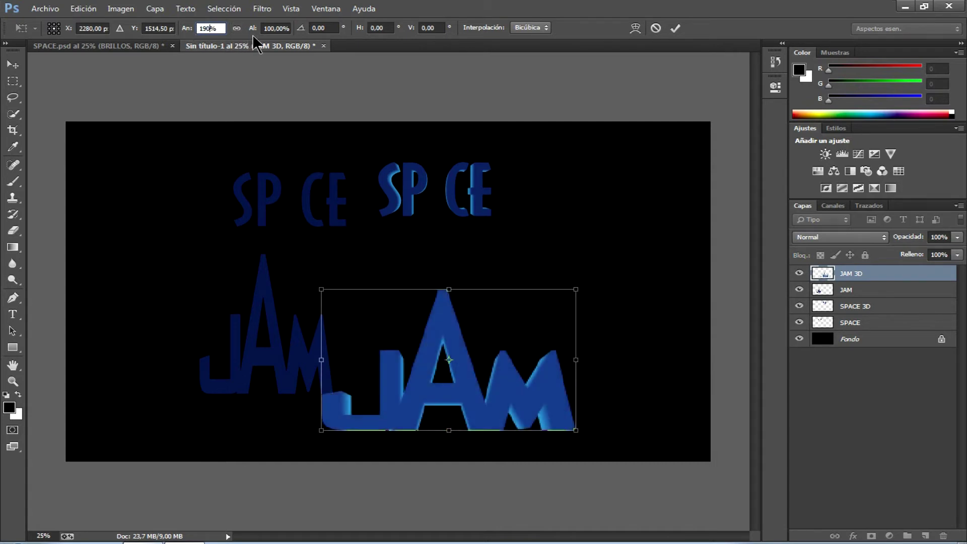
left_click(278, 29)
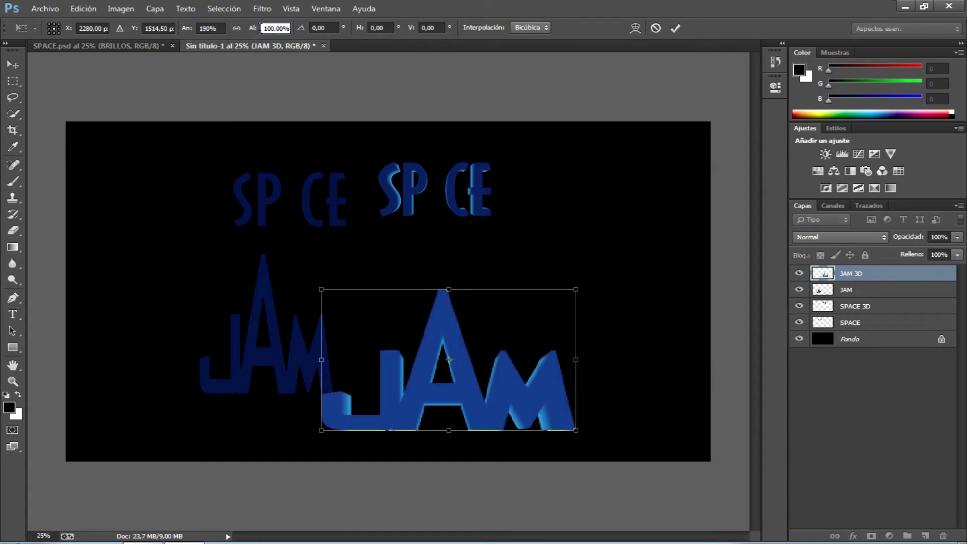
double_click(282, 28)
type("190")
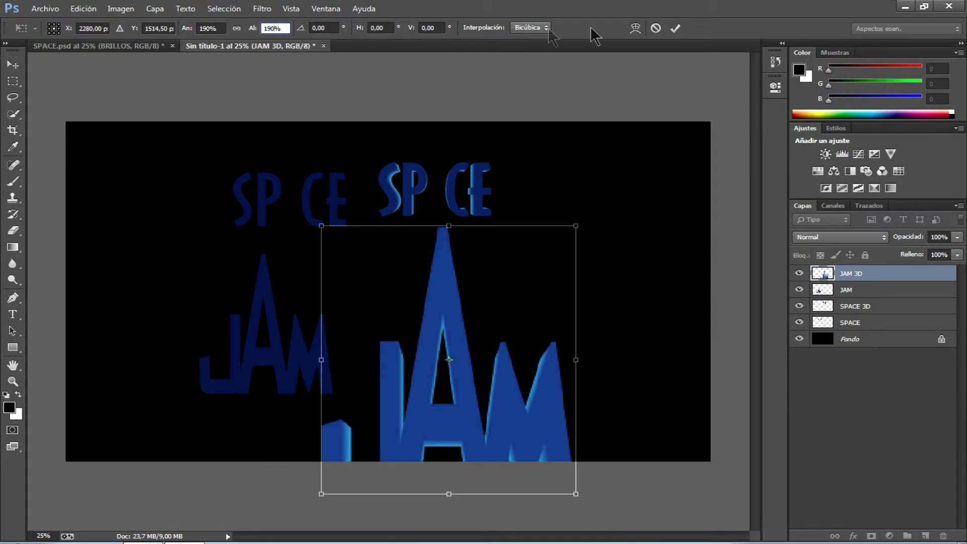
left_click(675, 28)
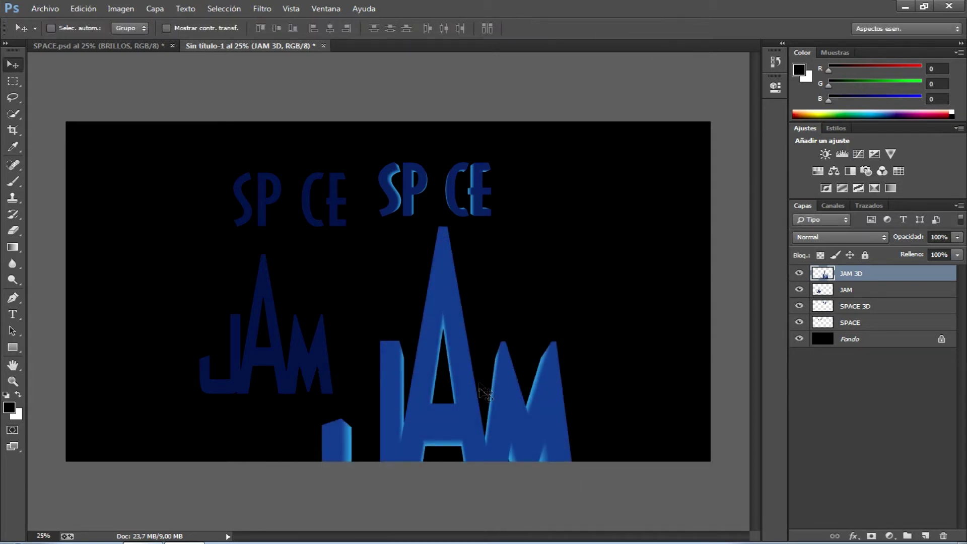
left_click_drag(498, 403, 583, 370)
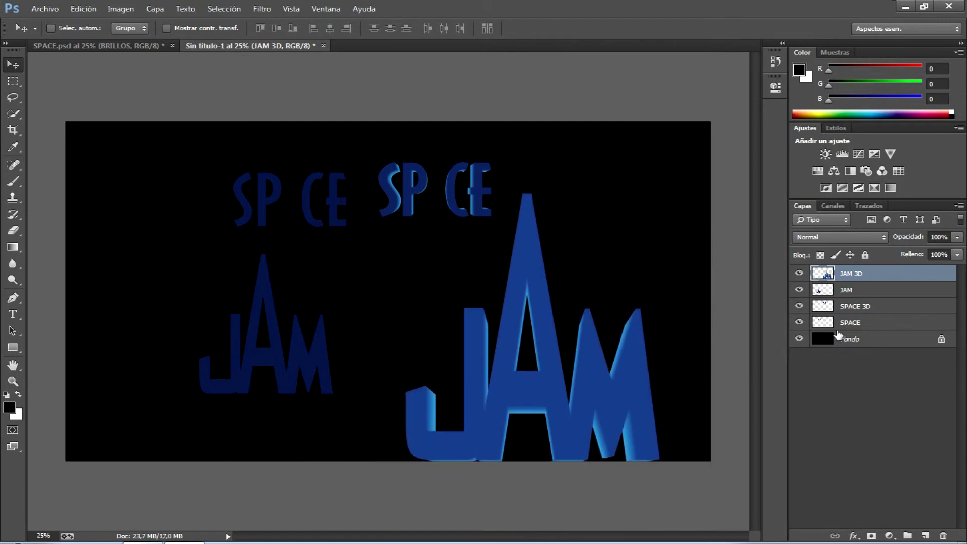
Step: Scale the flat JAM lettering to 190% width and height to match the 3D version
left_click(848, 292)
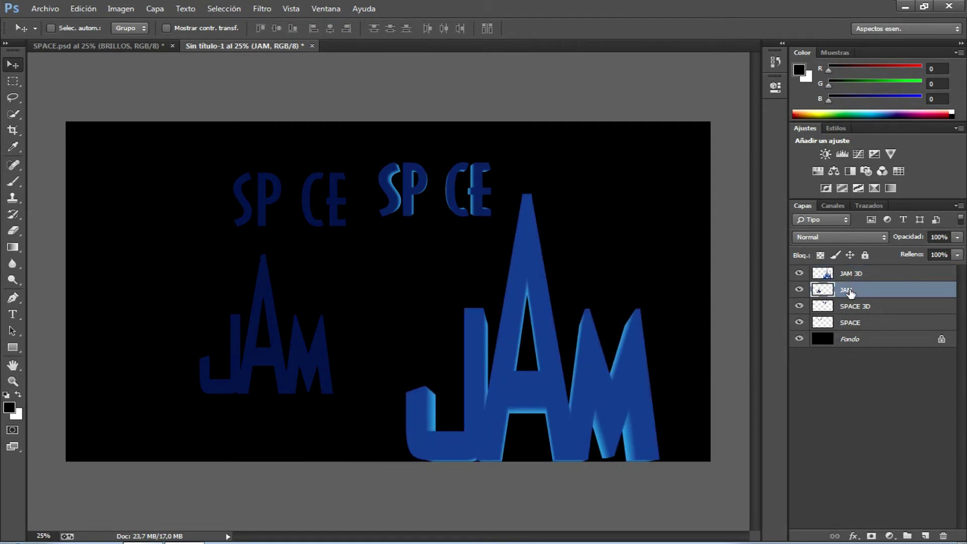
key("ctrl+t")
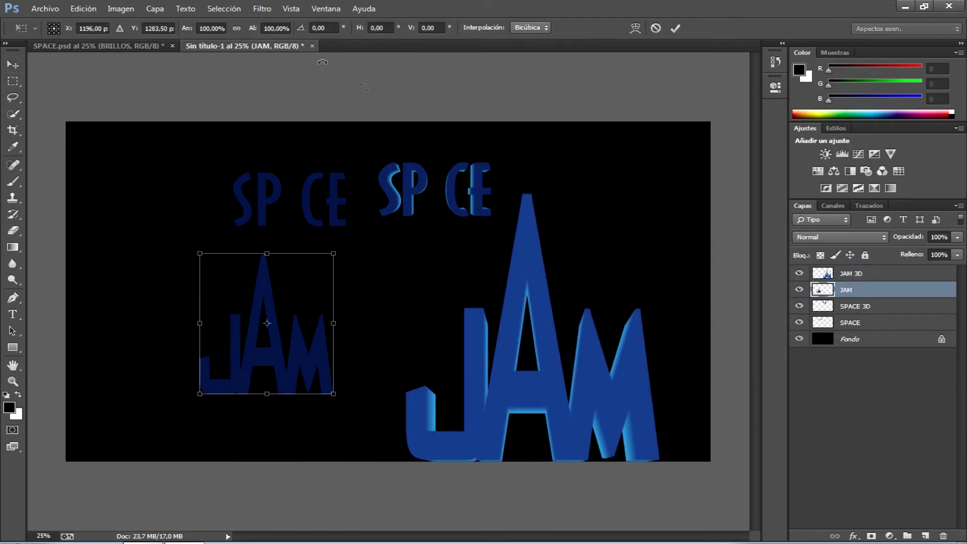
left_click(282, 28)
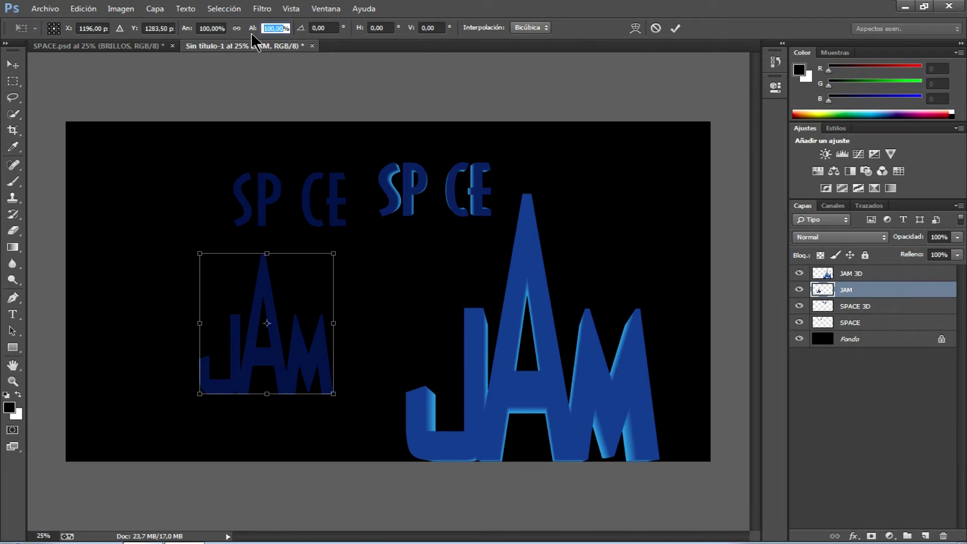
type("190")
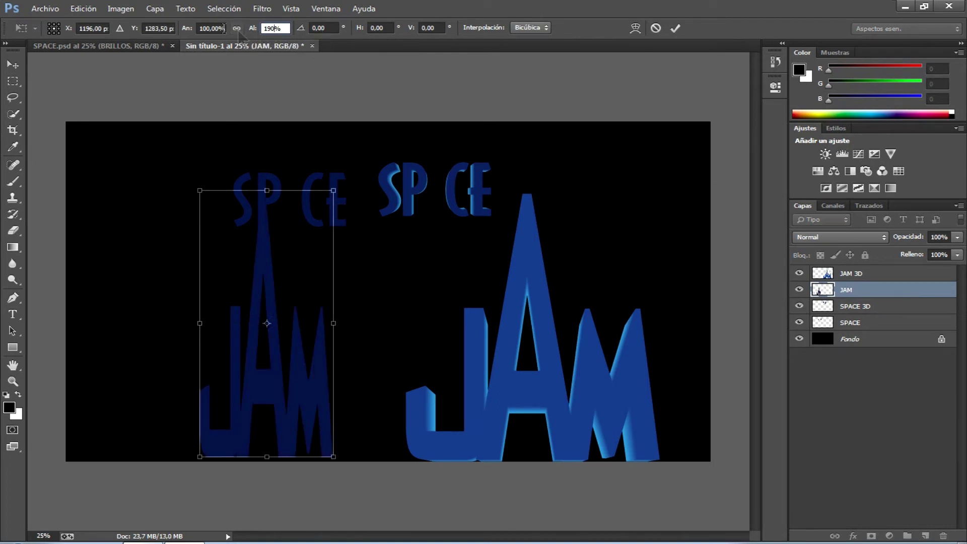
left_click(209, 28)
type("190")
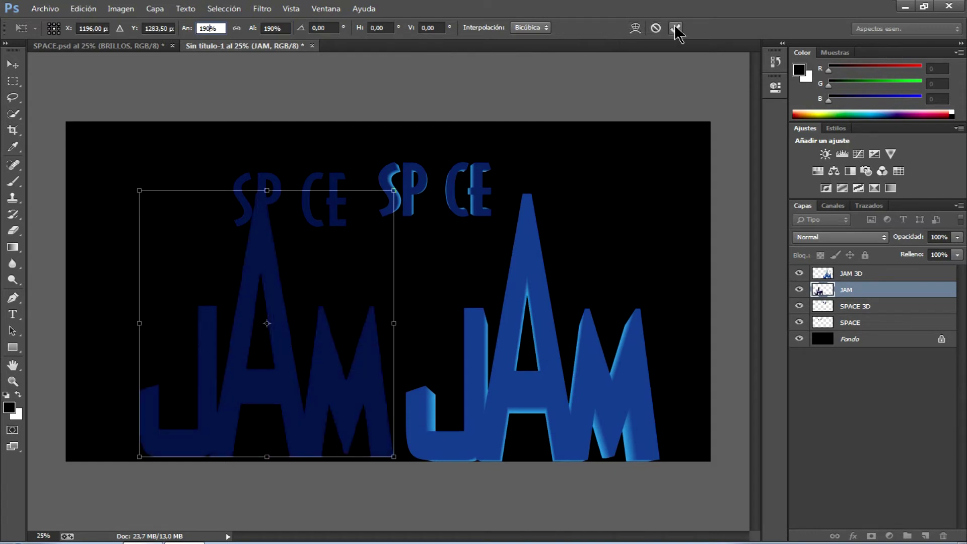
left_click(675, 29)
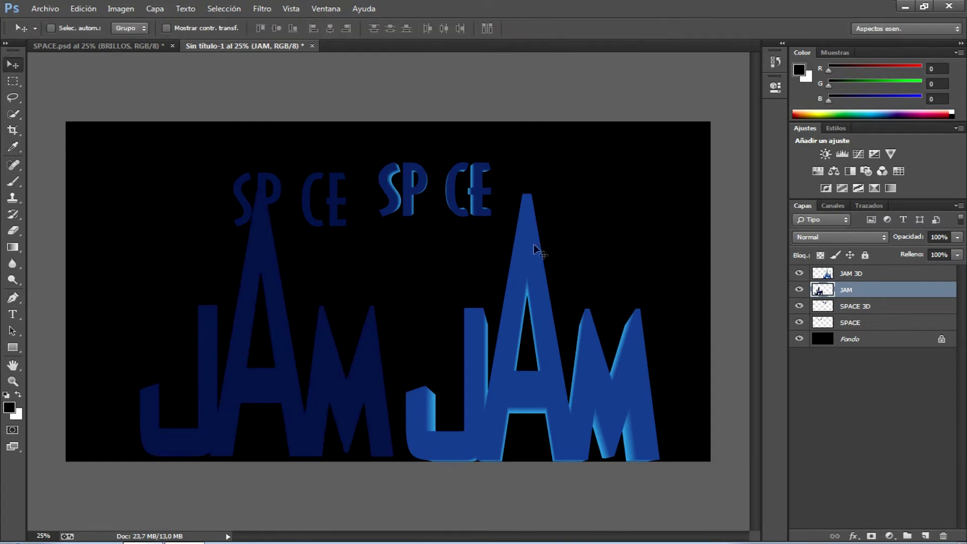
left_click(854, 307)
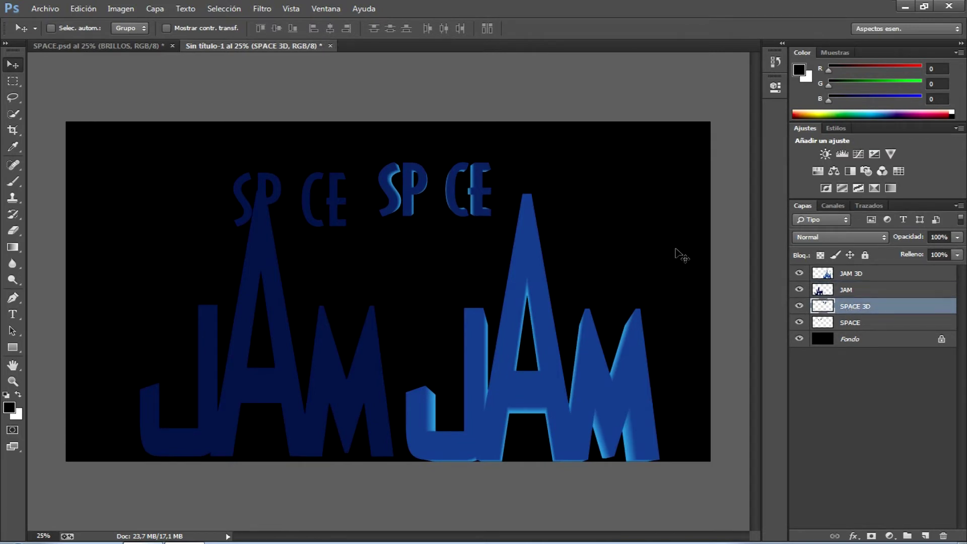
Step: Scale the SPACE 3D lettering to 190% width and height
key("ctrl+t")
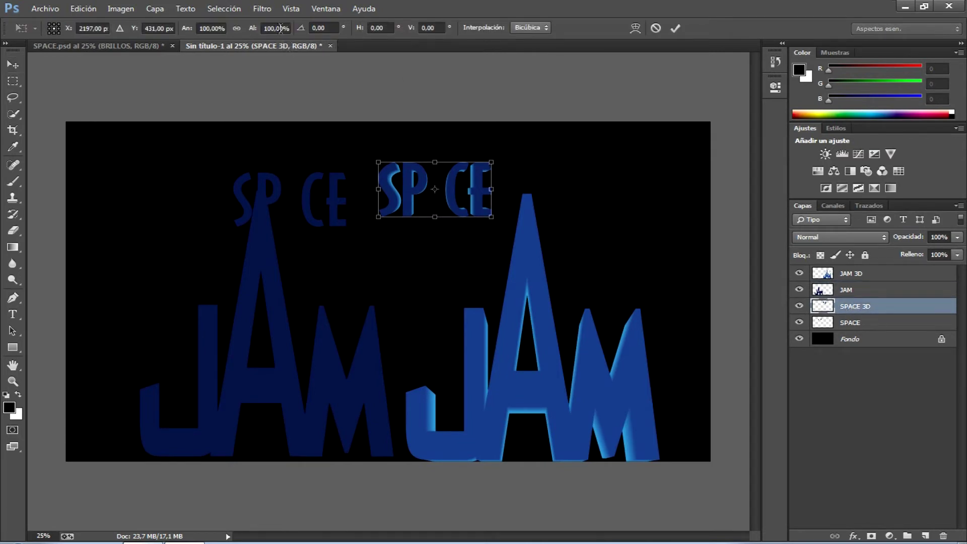
left_click_drag(281, 28, 262, 29)
type("19")
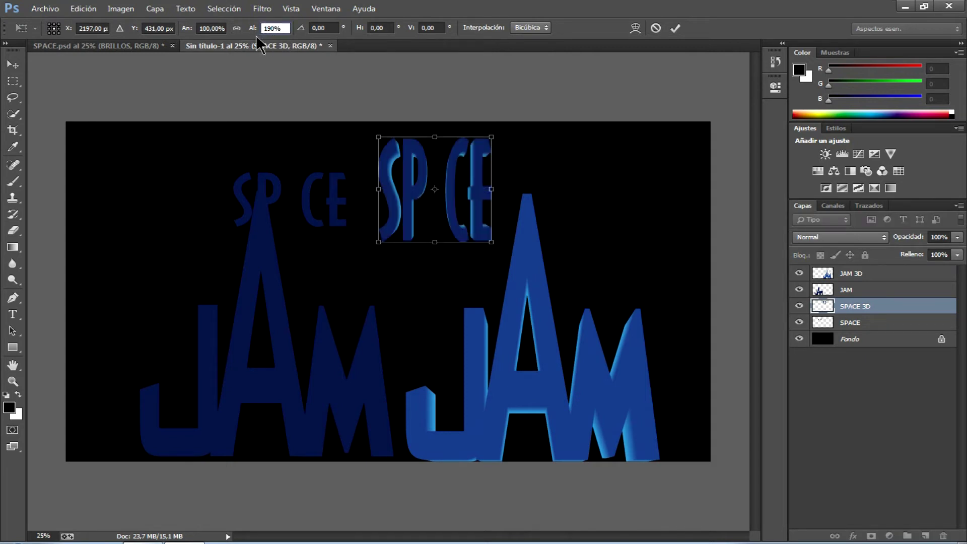
left_click(216, 28)
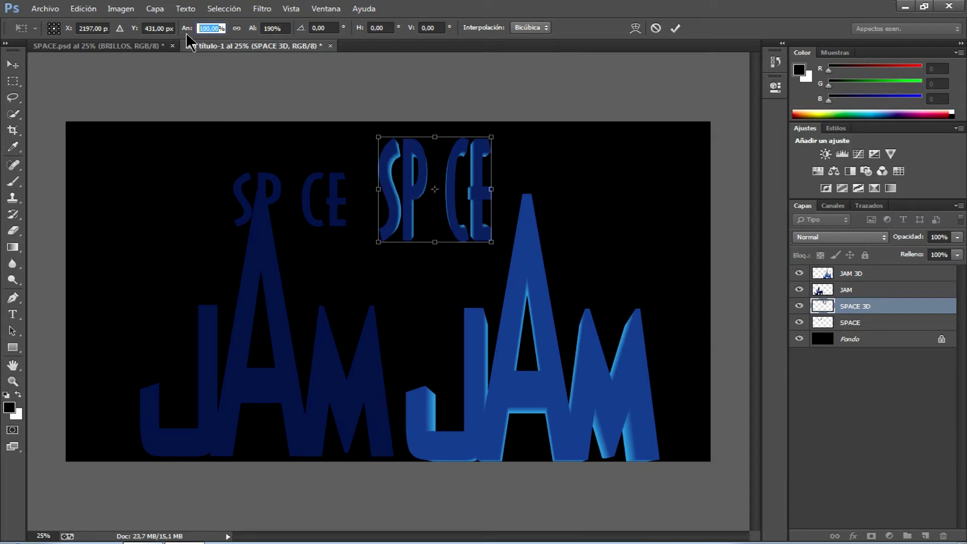
type("190")
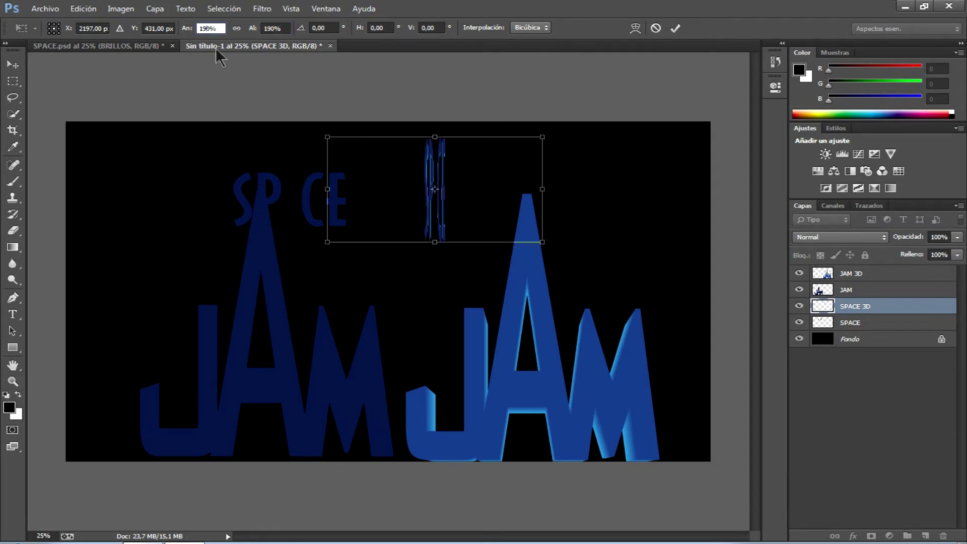
left_click(674, 27)
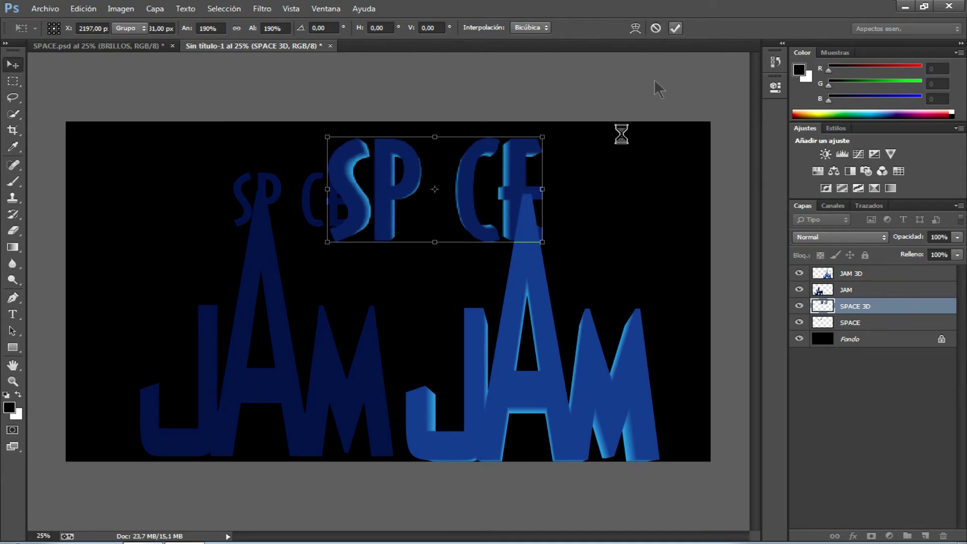
Step: Scale the flat SPACE text to 190% width and height to match SPACE 3D
left_click(849, 323)
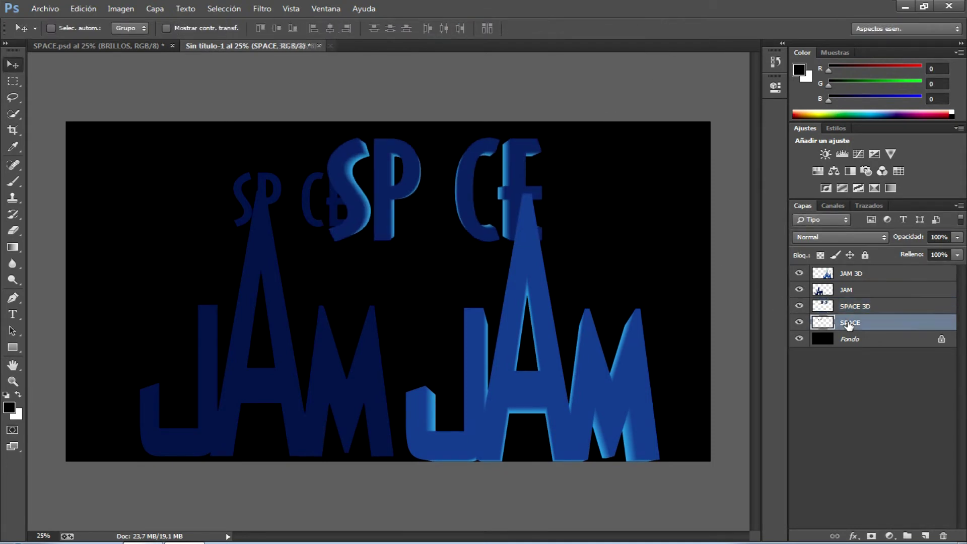
key("ctrl+t")
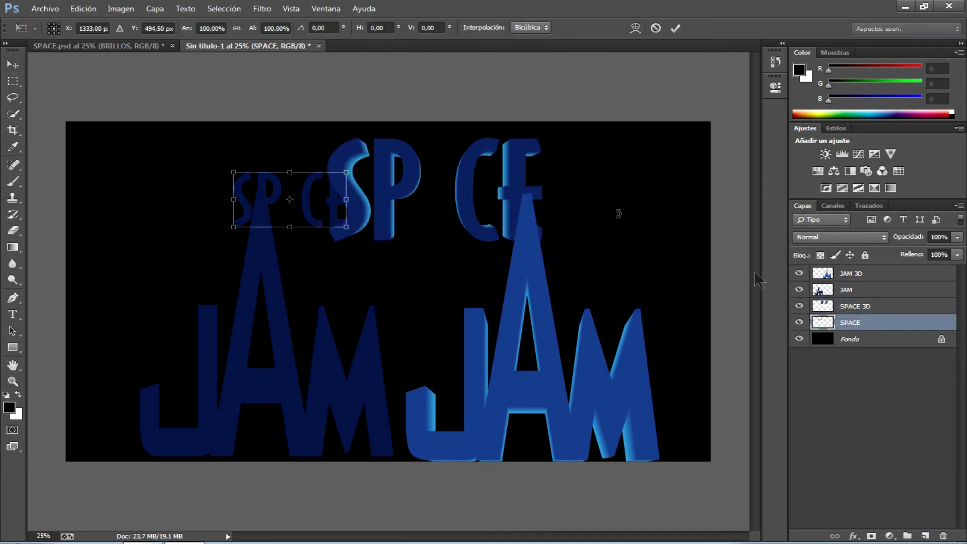
left_click(218, 28)
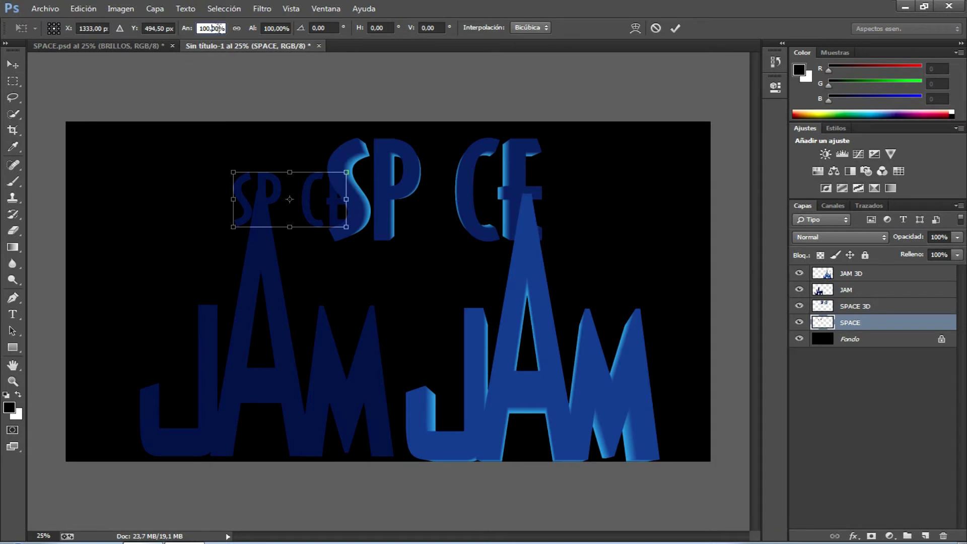
double_click(220, 28)
type("19")
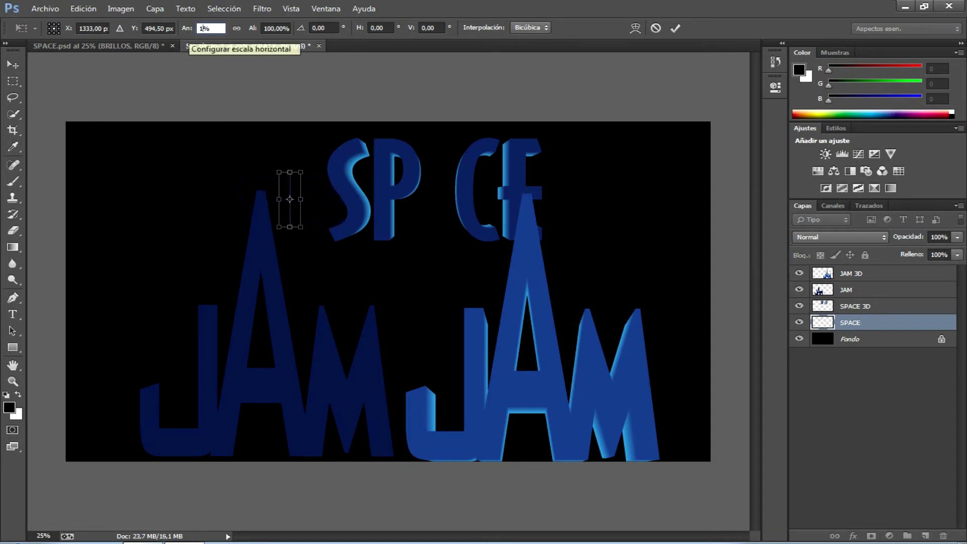
type("0")
left_click(282, 28)
double_click(276, 28)
type("19")
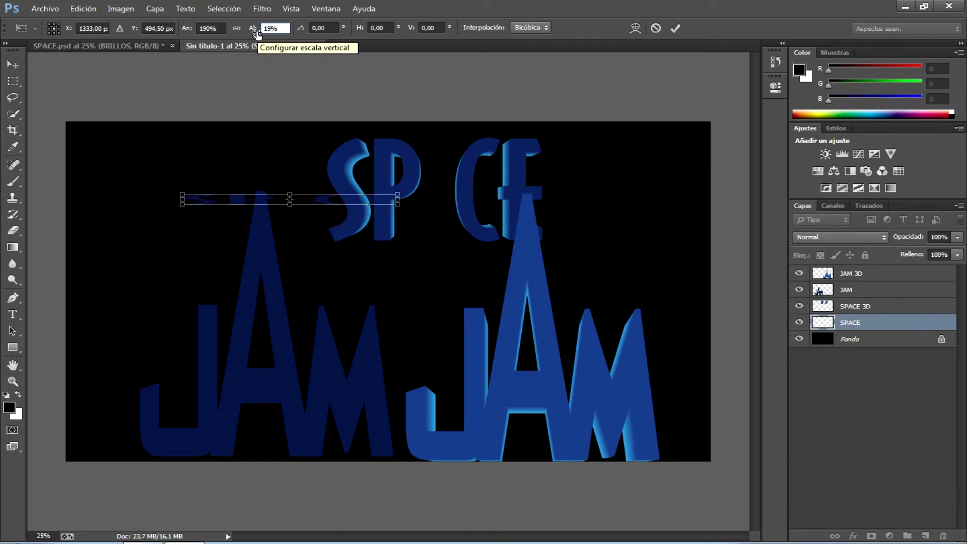
type("0")
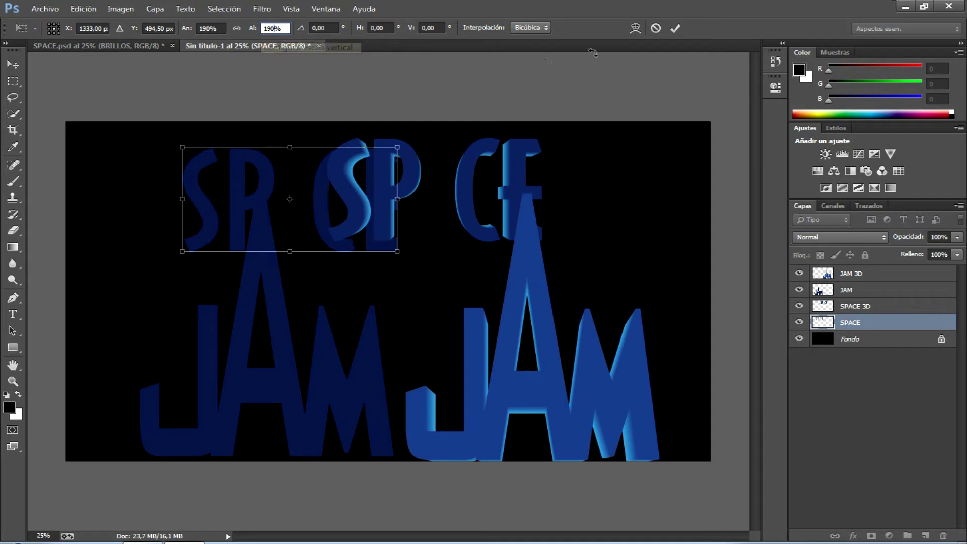
left_click(674, 28)
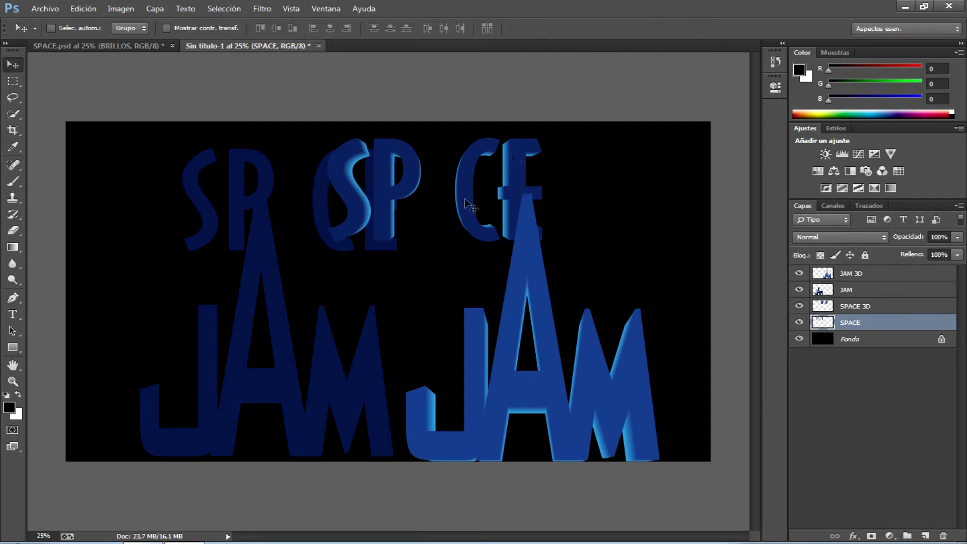
Step: Move flat SPACE above SPACE 3D and horizontally centre the flat and 3D JAM layers
left_click(849, 290, "ctrl")
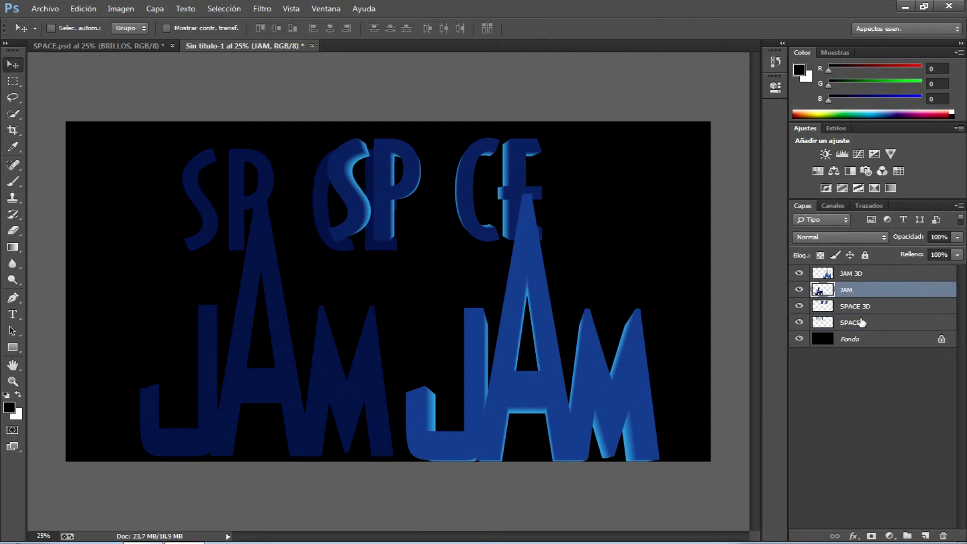
left_click_drag(865, 323, 880, 307)
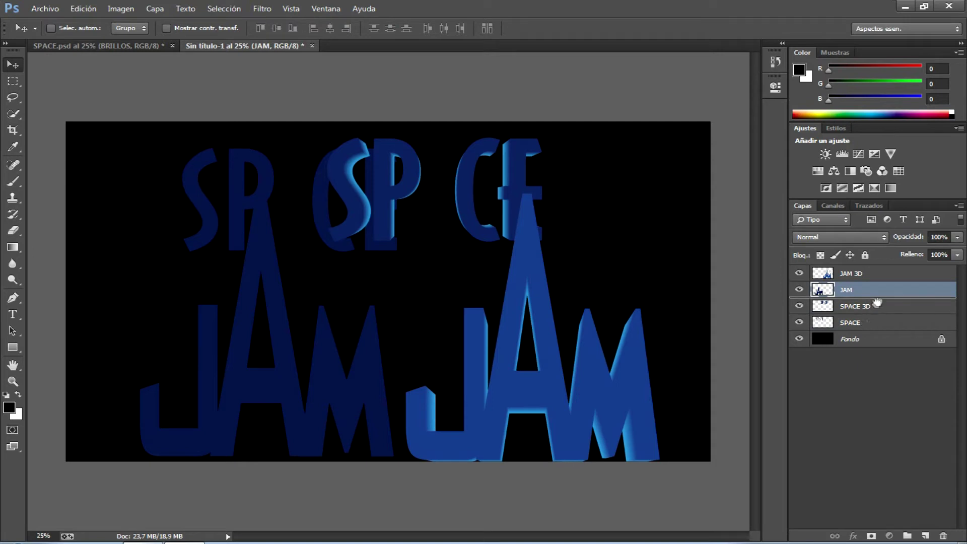
left_click(845, 289)
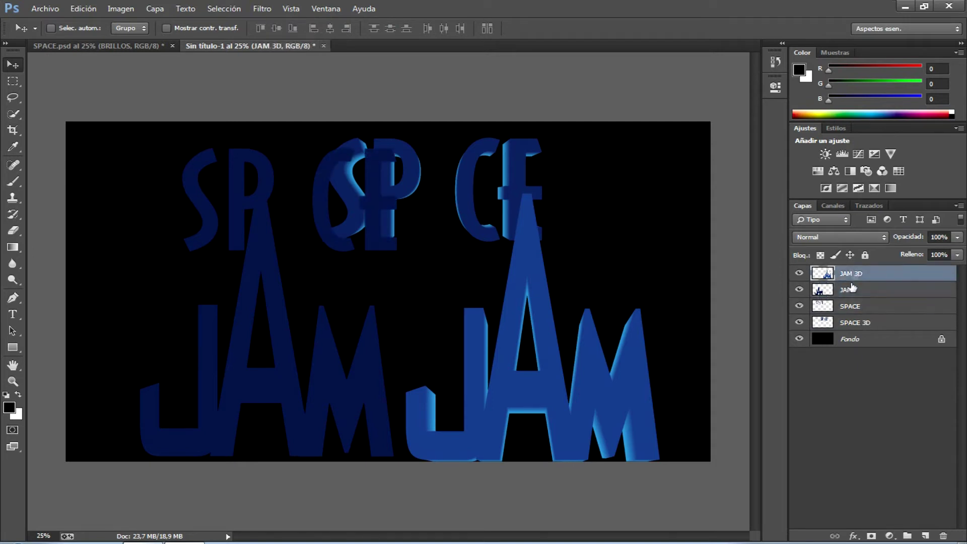
left_click(854, 274)
left_click(799, 273)
left_click(798, 289)
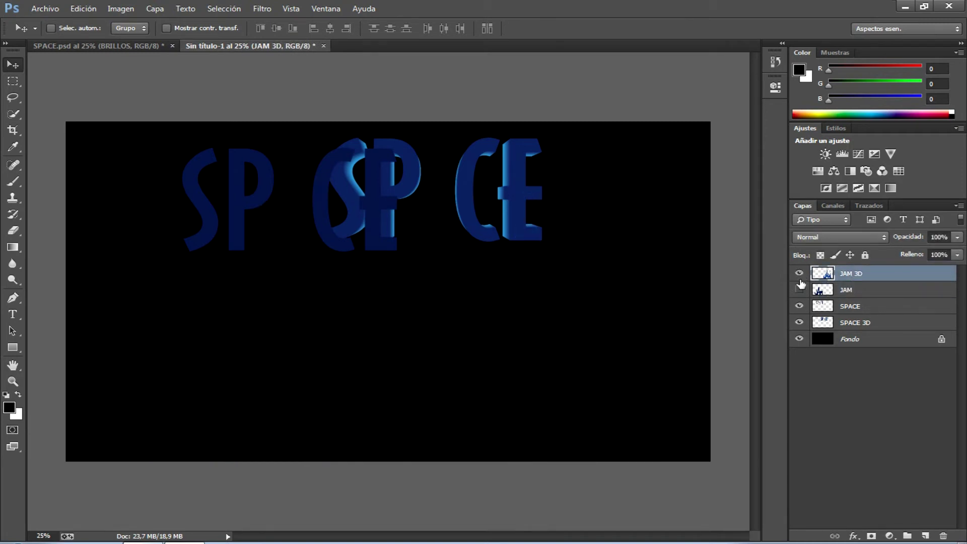
left_click(799, 289)
left_click(850, 290)
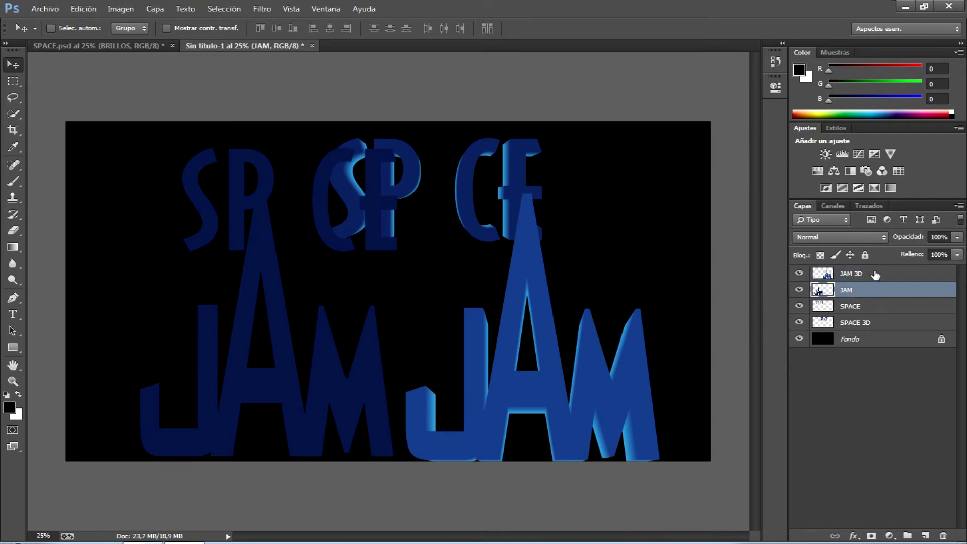
left_click(875, 275, "ctrl")
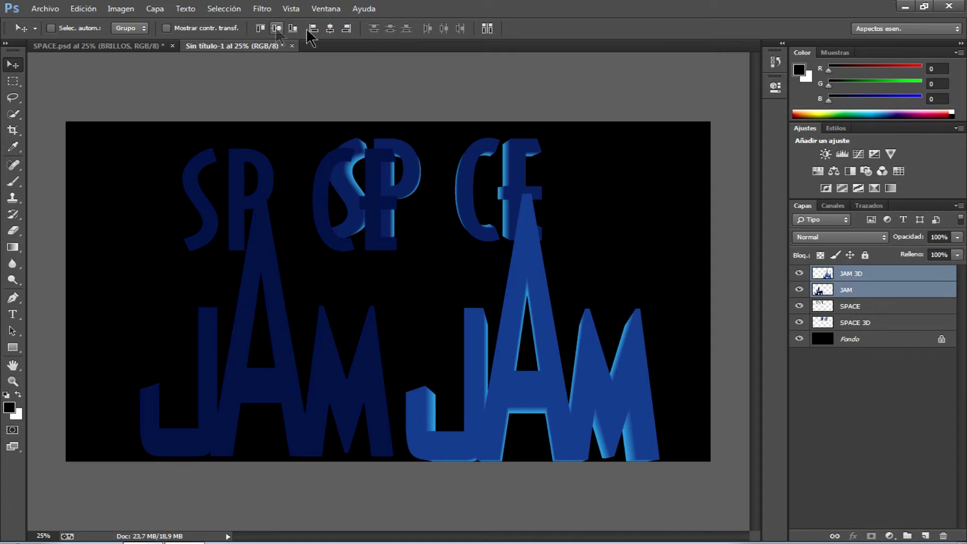
left_click(330, 28)
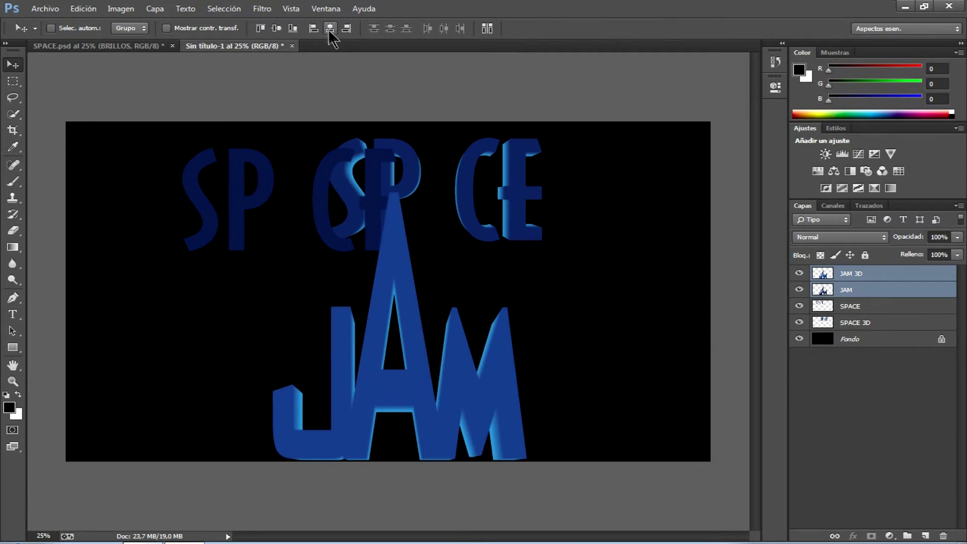
Step: Stack flat JAM above JAM 3D and group both into a group named JAM
left_click(872, 294)
left_click_drag(873, 292, 878, 274)
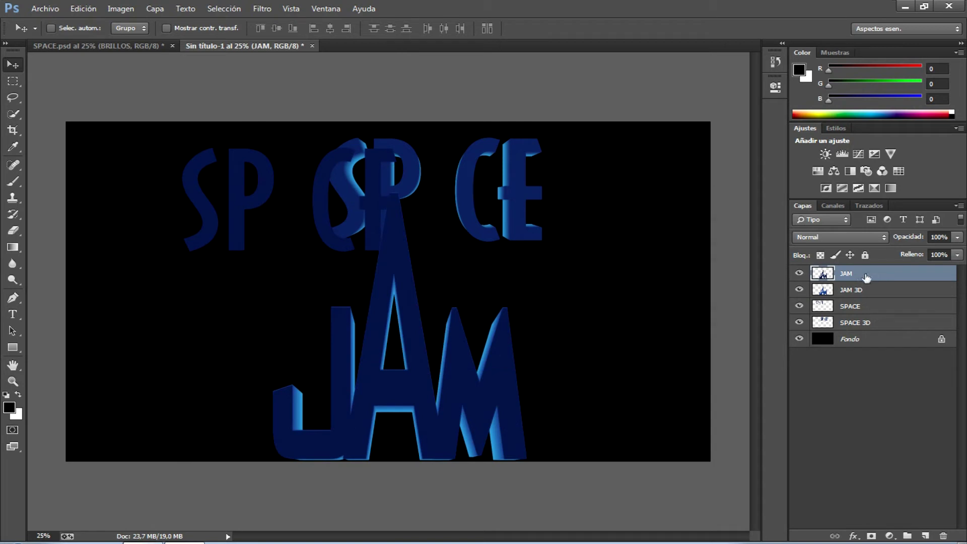
left_click(871, 289)
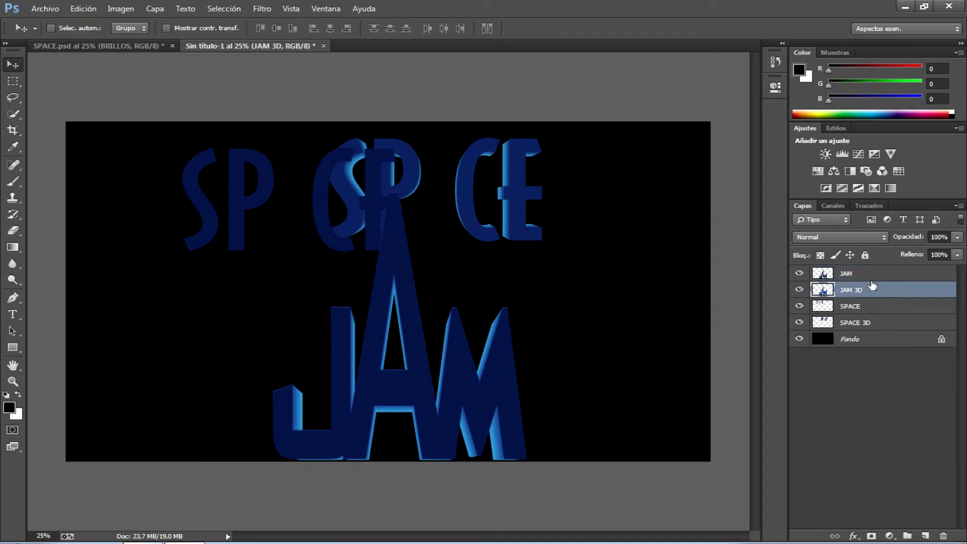
left_click(872, 275, "shift")
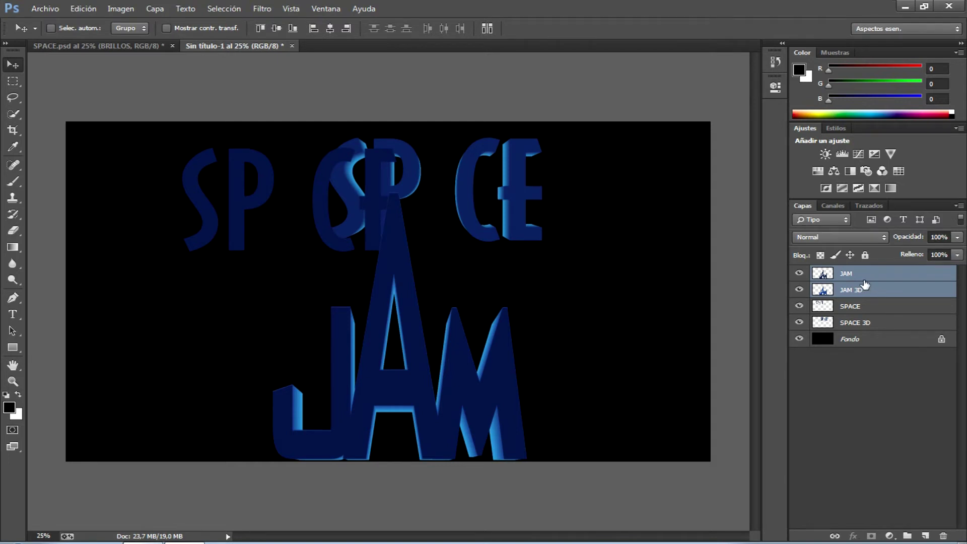
key("ctrl+g")
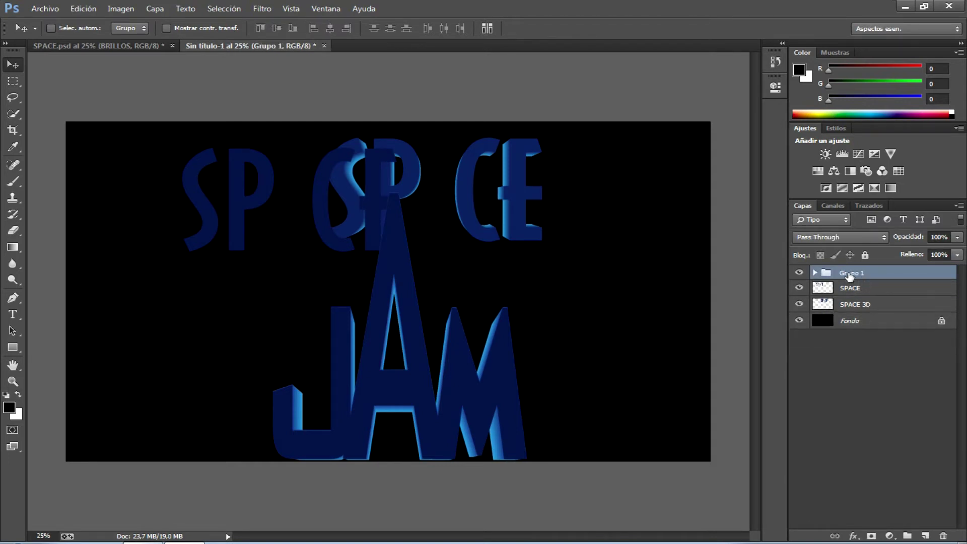
double_click(850, 274)
type("JAM")
key("Return")
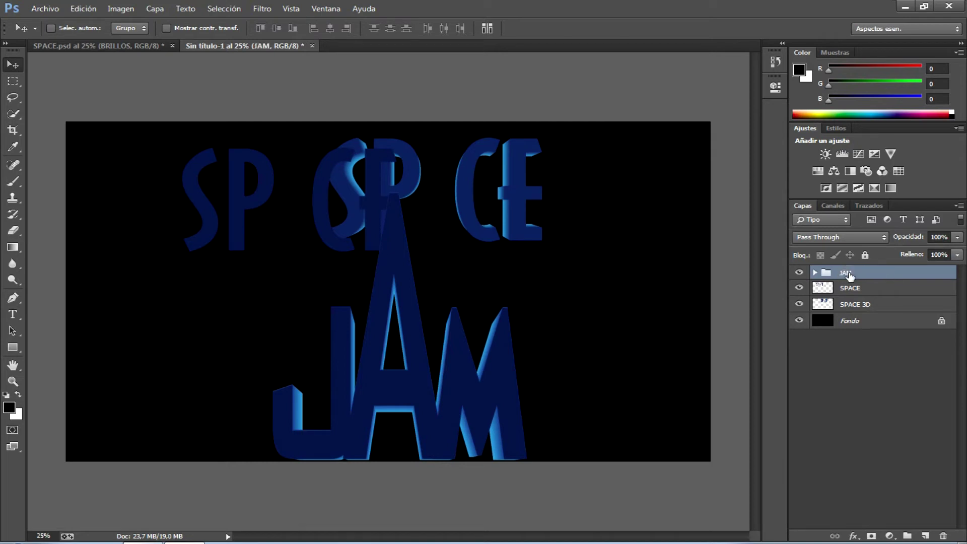
left_click(855, 294)
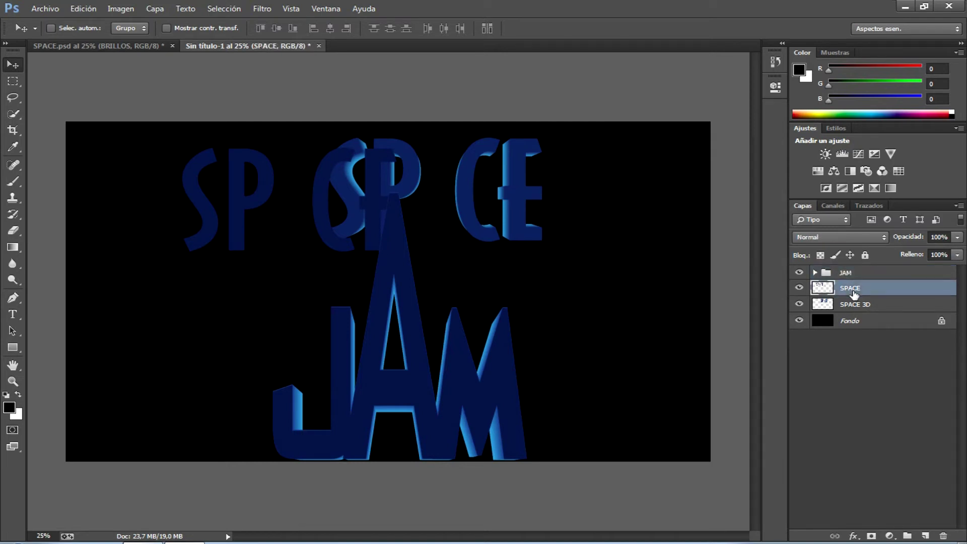
left_click(856, 304, "shift")
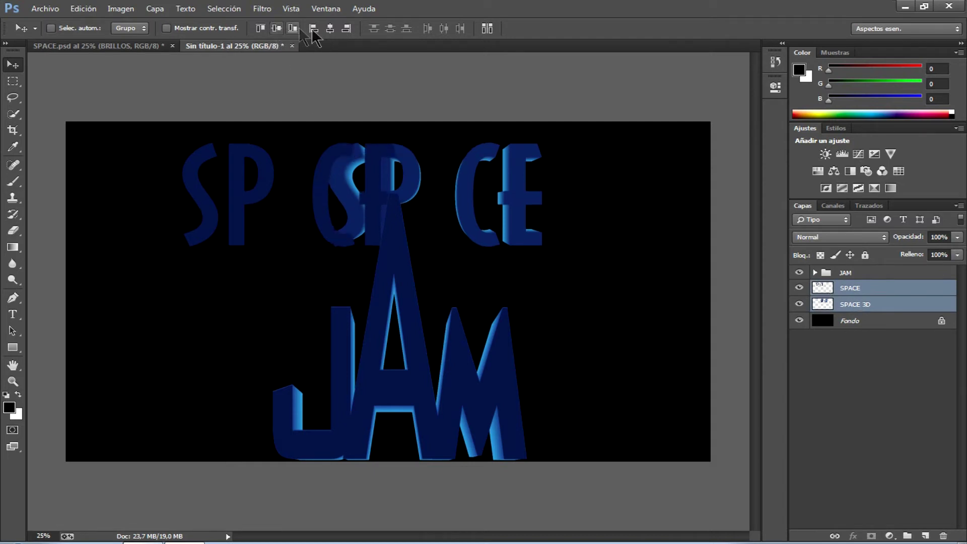
Step: Centre SPACE and SPACE 3D horizontally and group them into a group named SPACE
left_click(329, 28)
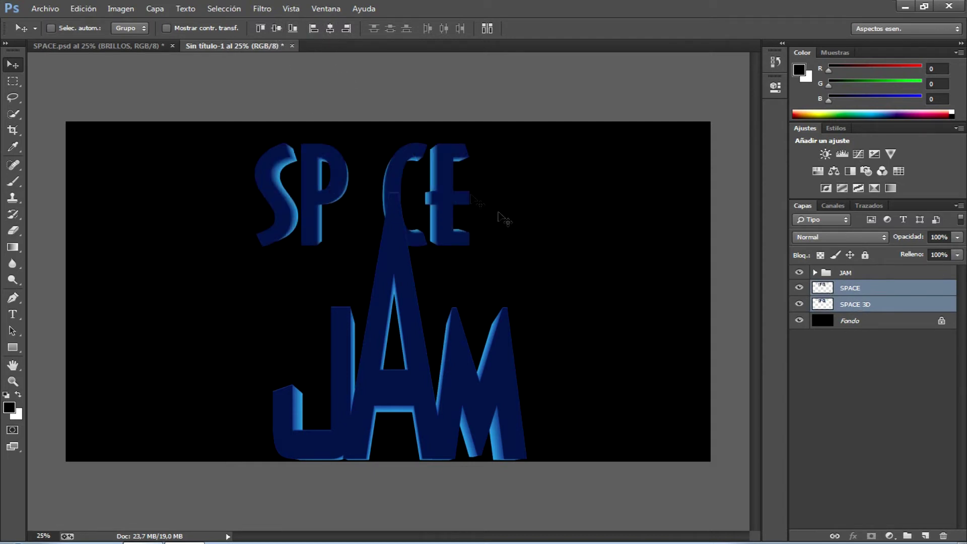
left_click(854, 337)
left_click(860, 306)
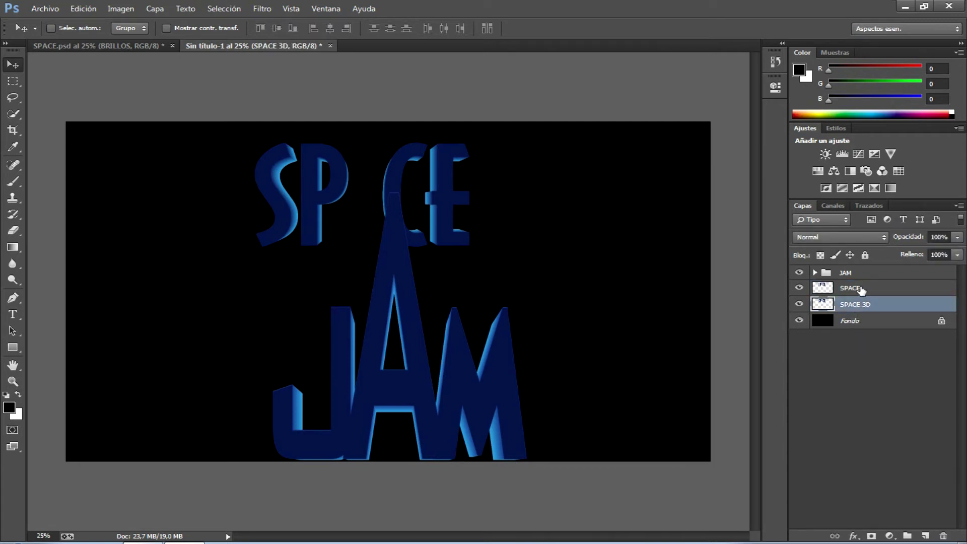
left_click(860, 289, "shift")
key("ctrl+g")
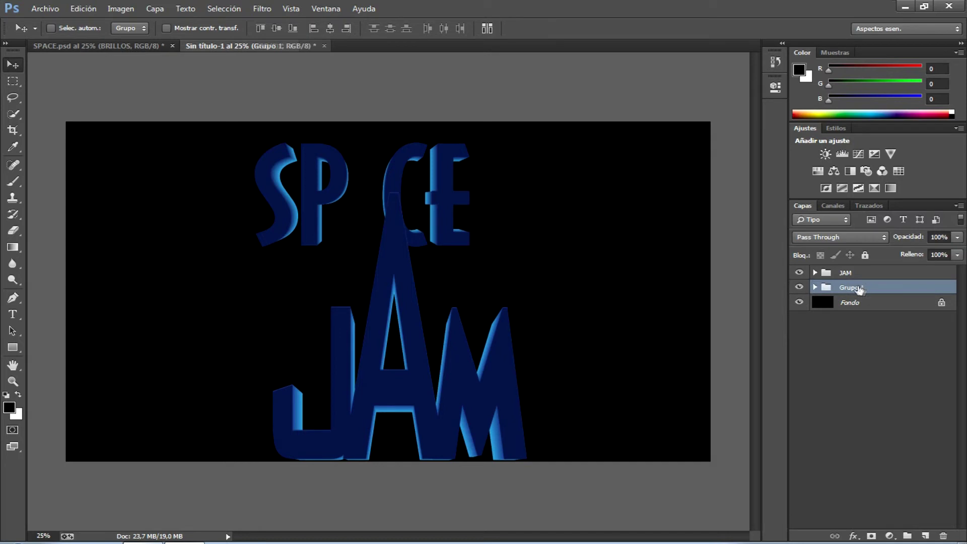
double_click(849, 288)
type("SPACE")
key("Return")
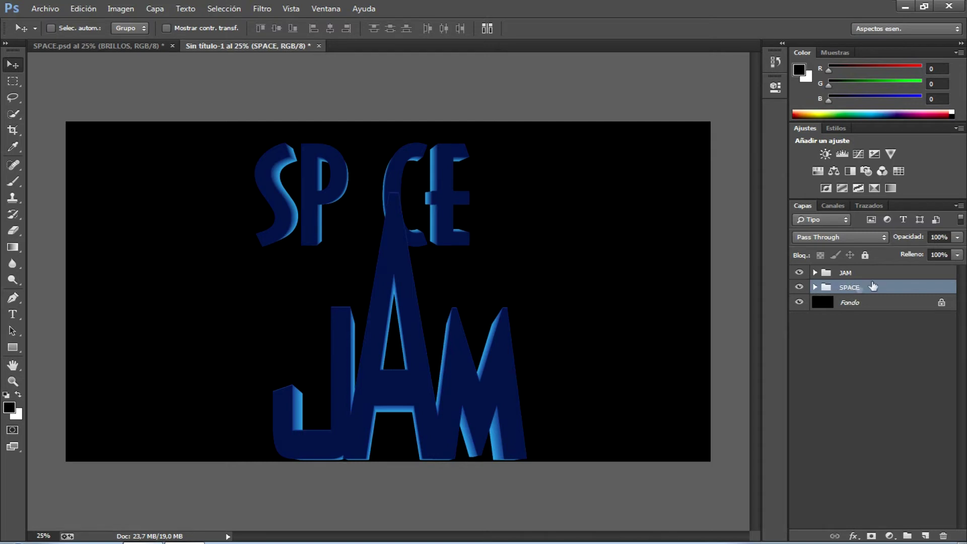
left_click(883, 275)
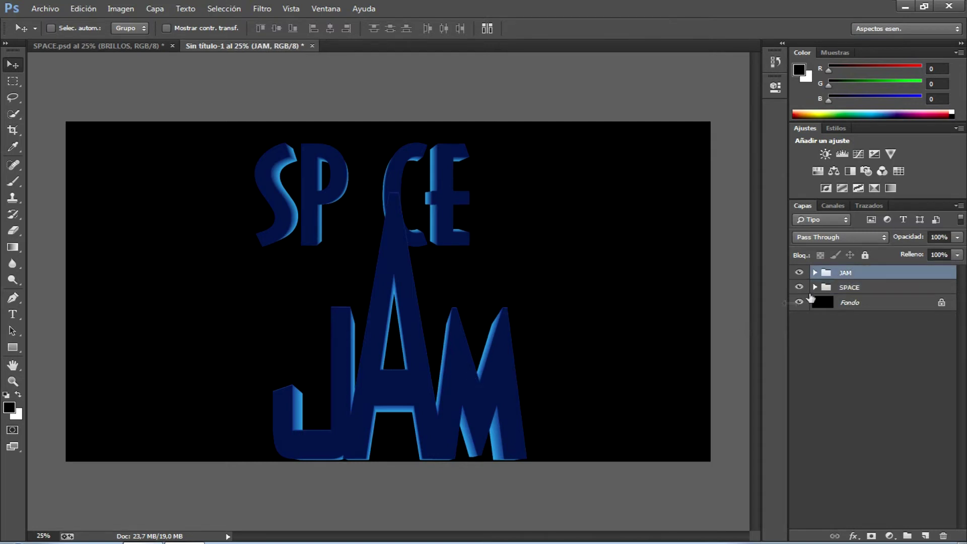
Step: Move the JAM group up under SPACE and nudge SPACE into a centred stacked logo
left_click(848, 287)
mouse_move(443, 402)
left_mouse_down()
mouse_move(420, 376)
mouse_move(426, 382)
left_mouse_up()
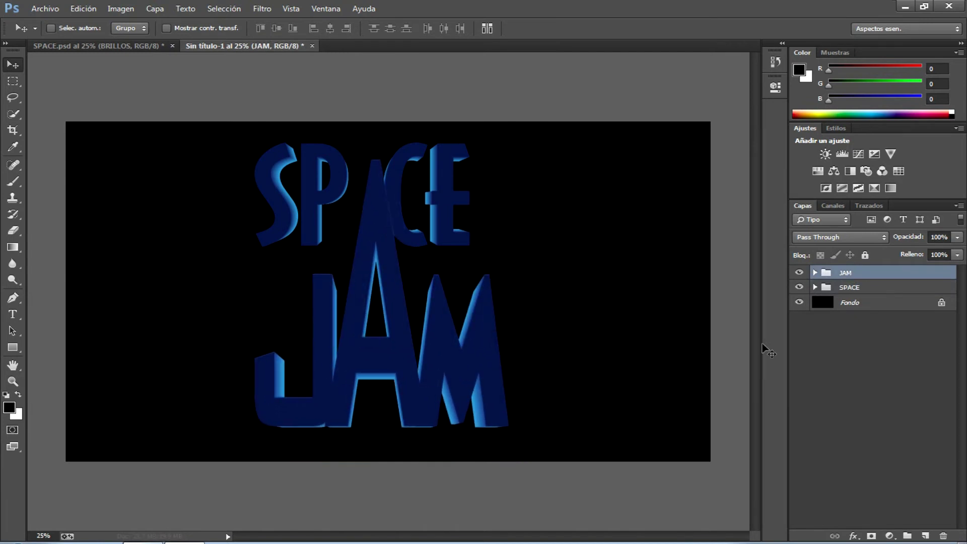
left_click(849, 287)
left_click_drag(450, 219, 460, 228)
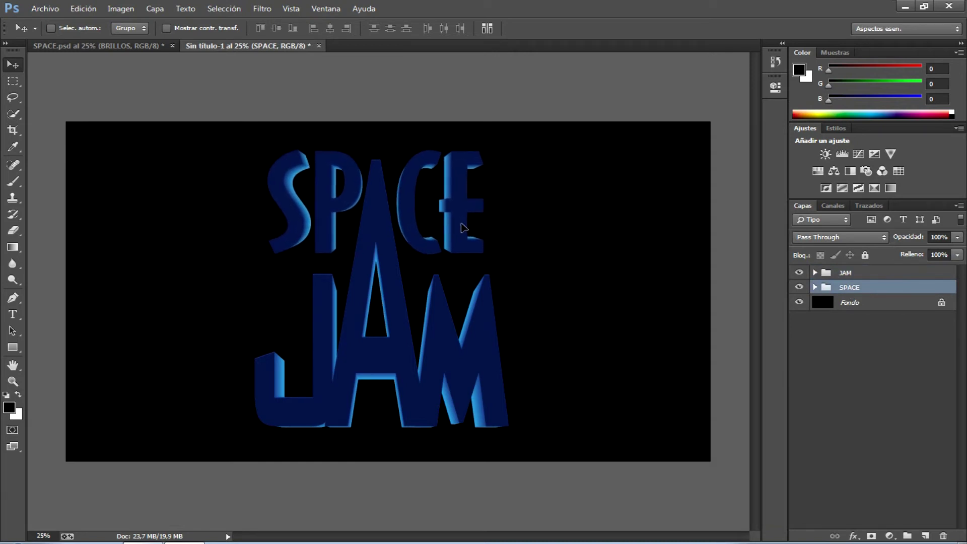
left_click_drag(459, 227, 462, 232)
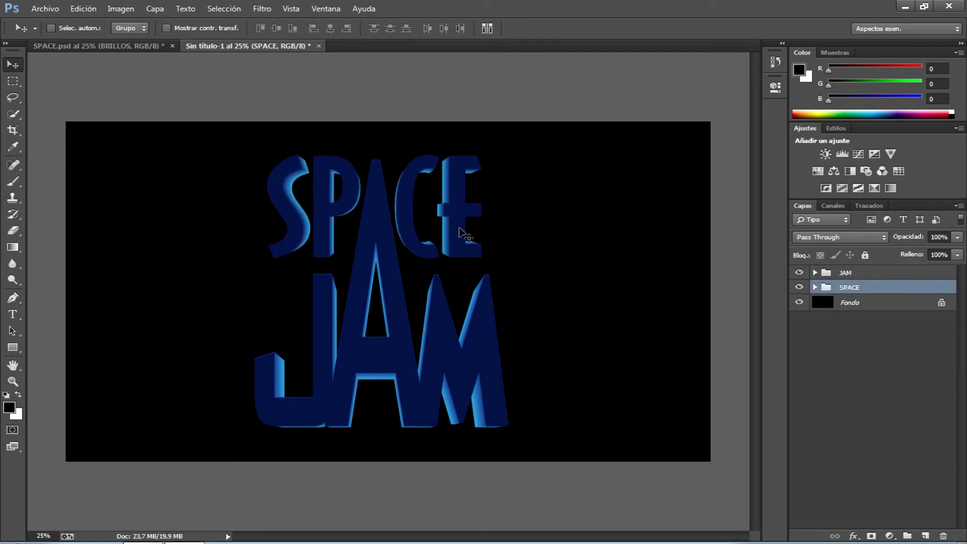
key("ctrl+plus")
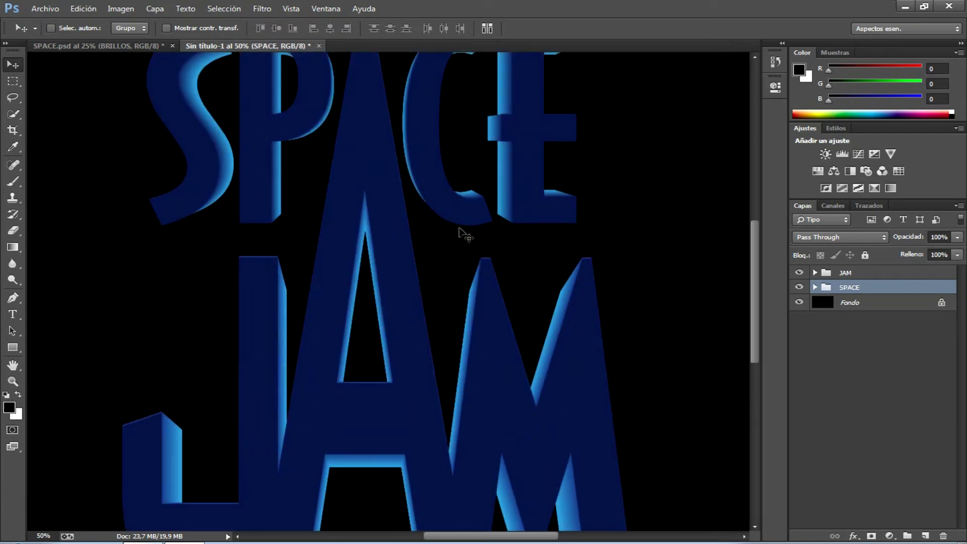
scroll(459, 227, "down", 3)
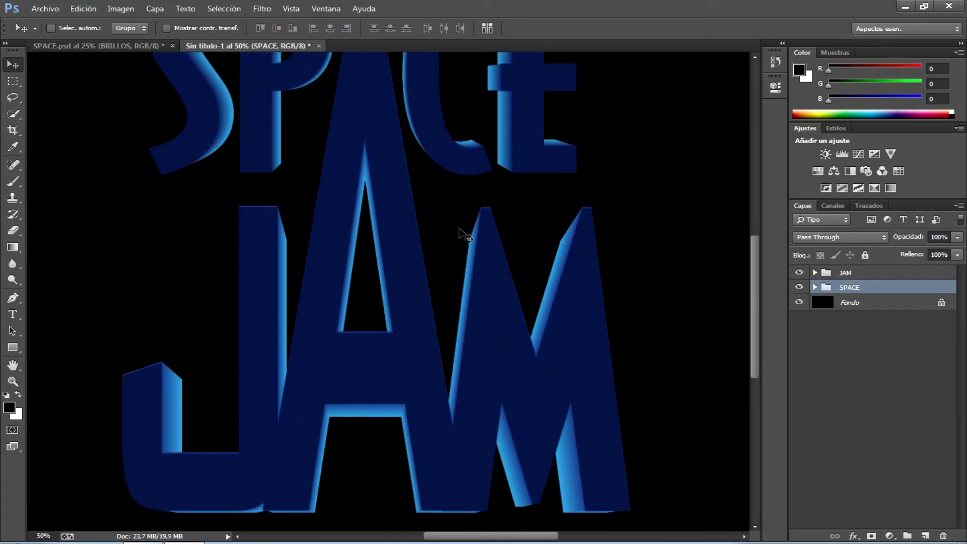
scroll(459, 232, "up", 5)
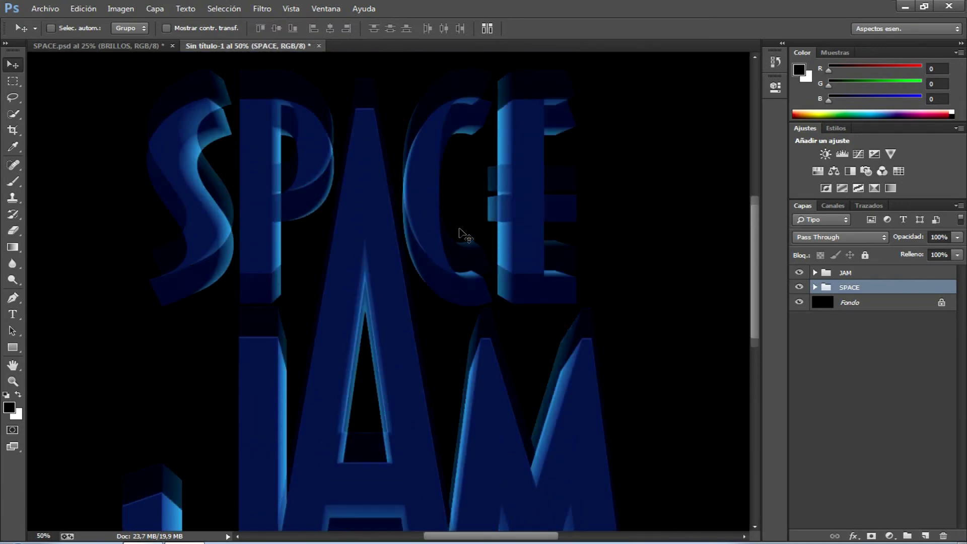
scroll(459, 232, "down", 4)
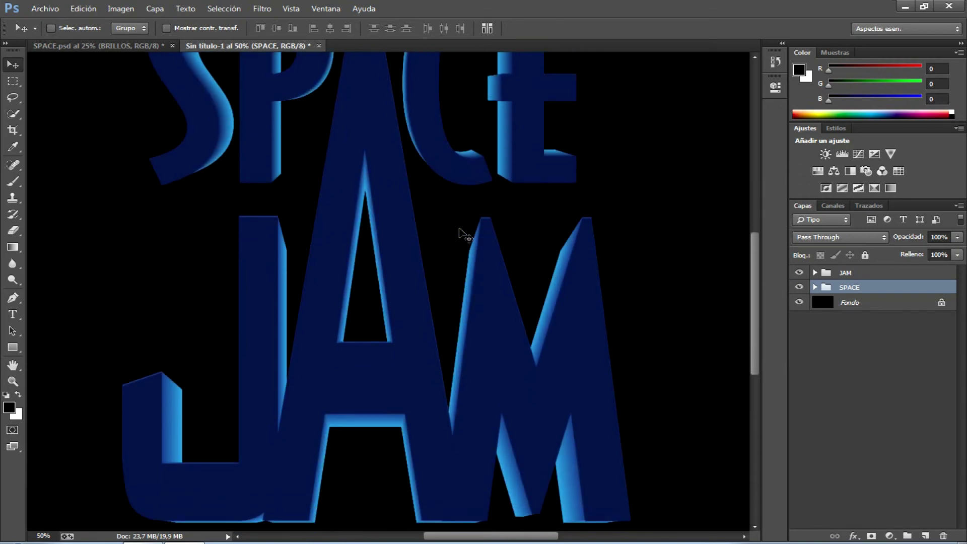
scroll(464, 234, "up", 2)
scroll(464, 234, "down", 1)
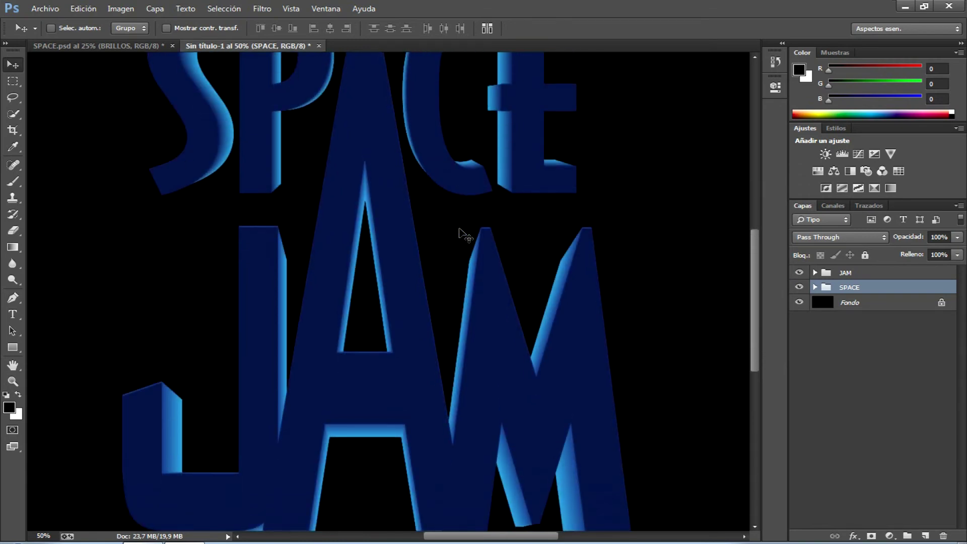
key("ctrl+minus")
key("ctrl+minus")
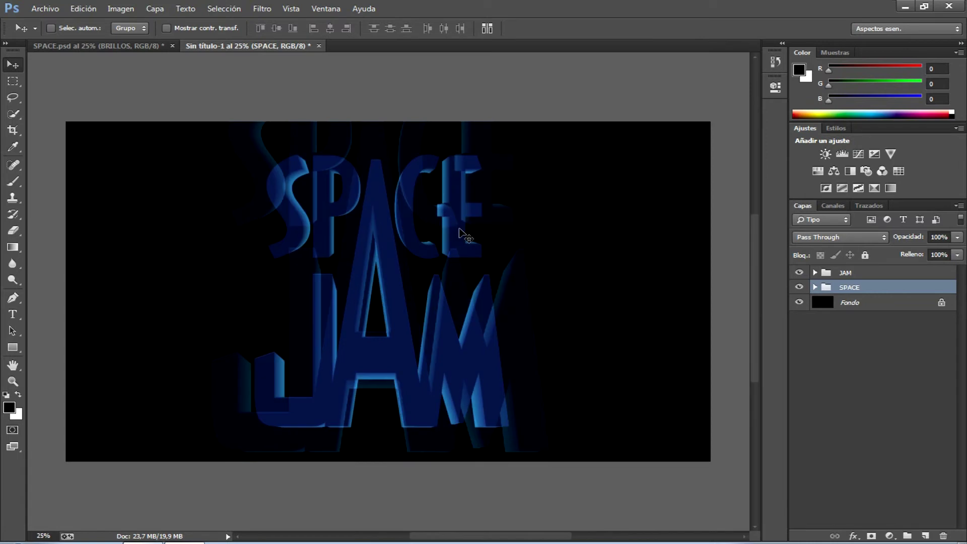
left_click(136, 49)
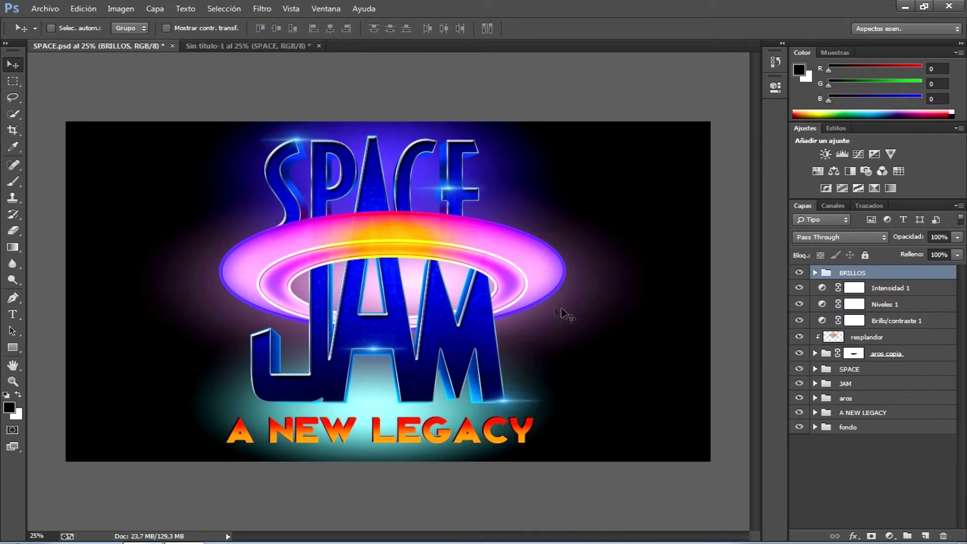
Step: Return to the untitled document and show the Estilos panel
left_click(246, 47)
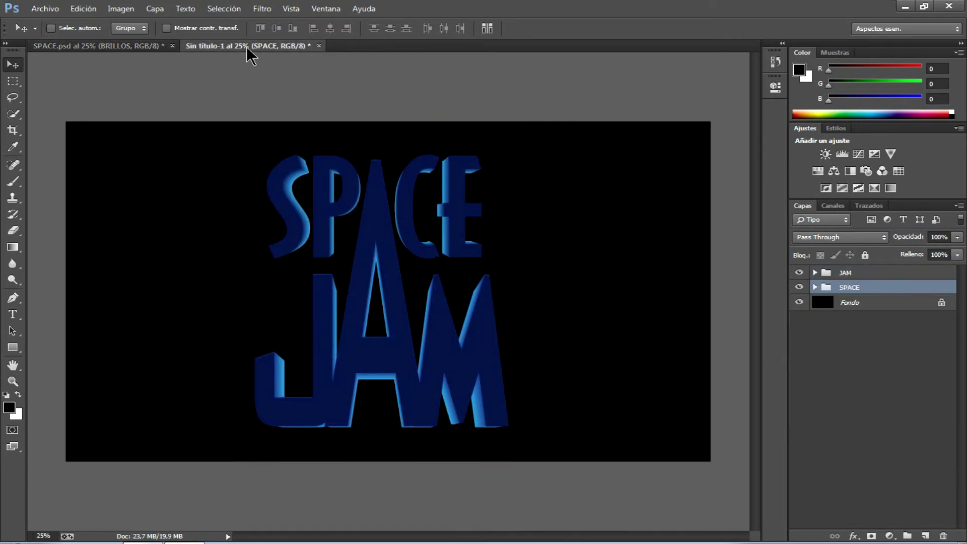
left_click(837, 128)
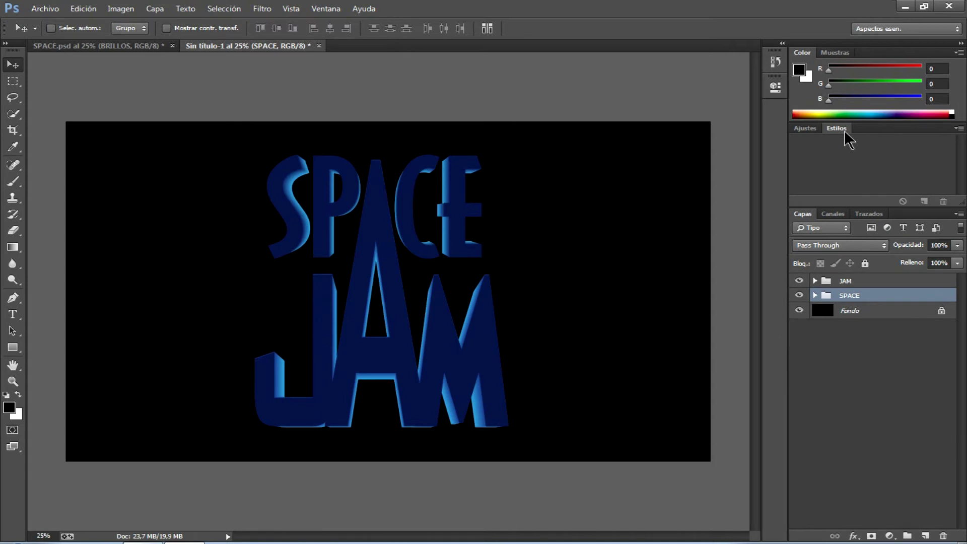
Step: Load the space jam.asl style set into the Estilos panel
left_click(325, 8)
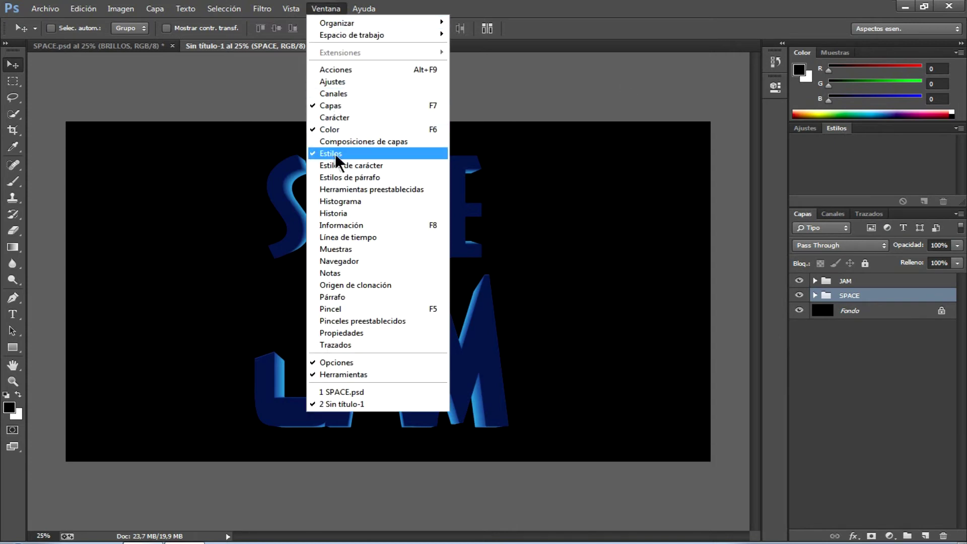
left_click(620, 17)
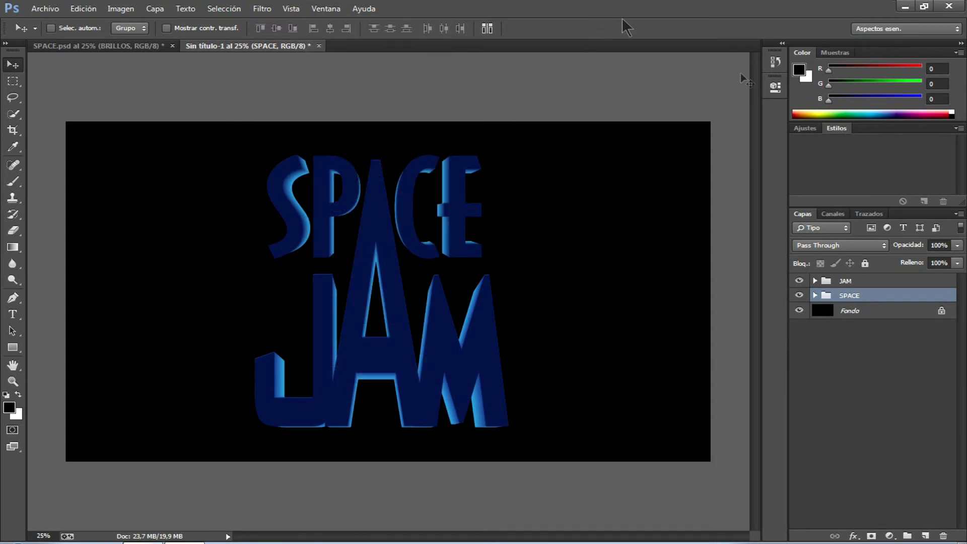
left_click(959, 129)
left_click(959, 129)
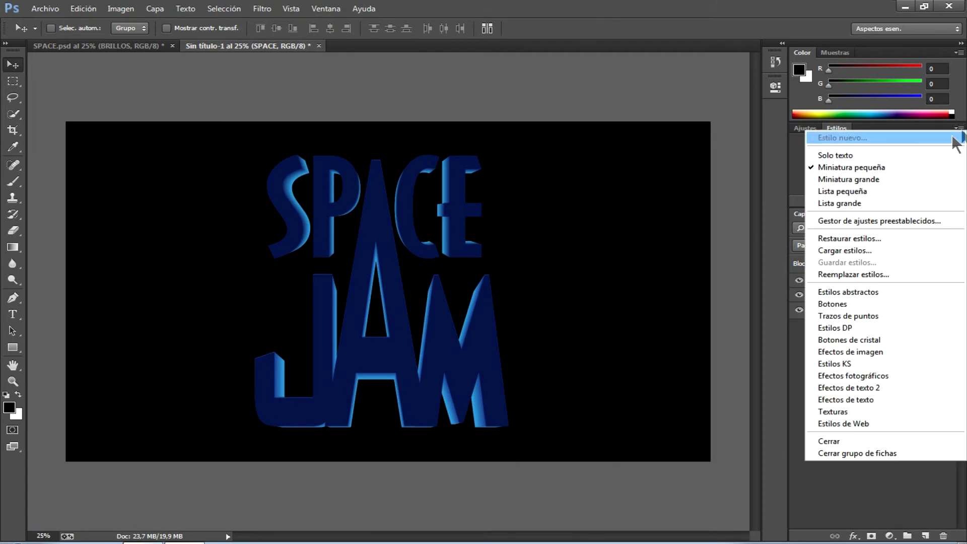
left_click(844, 249)
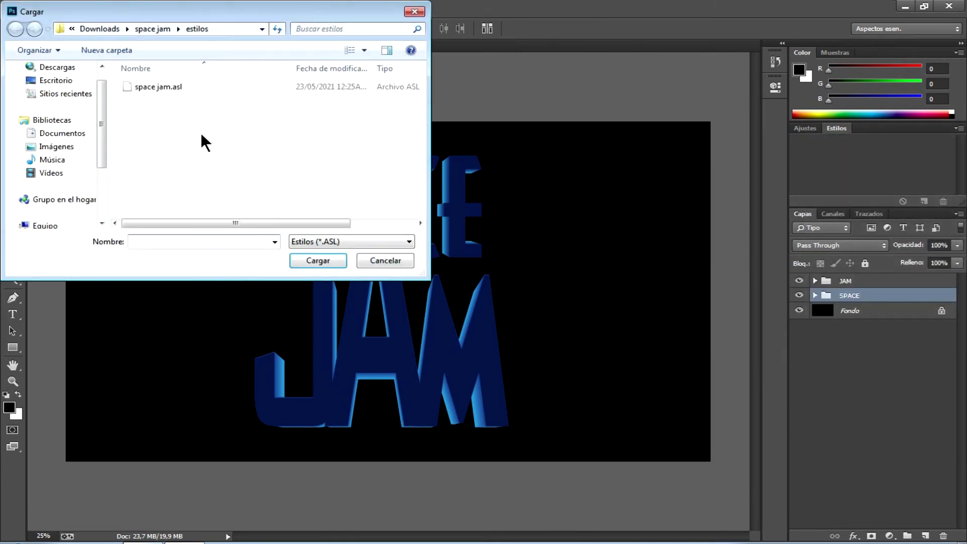
left_click(158, 88)
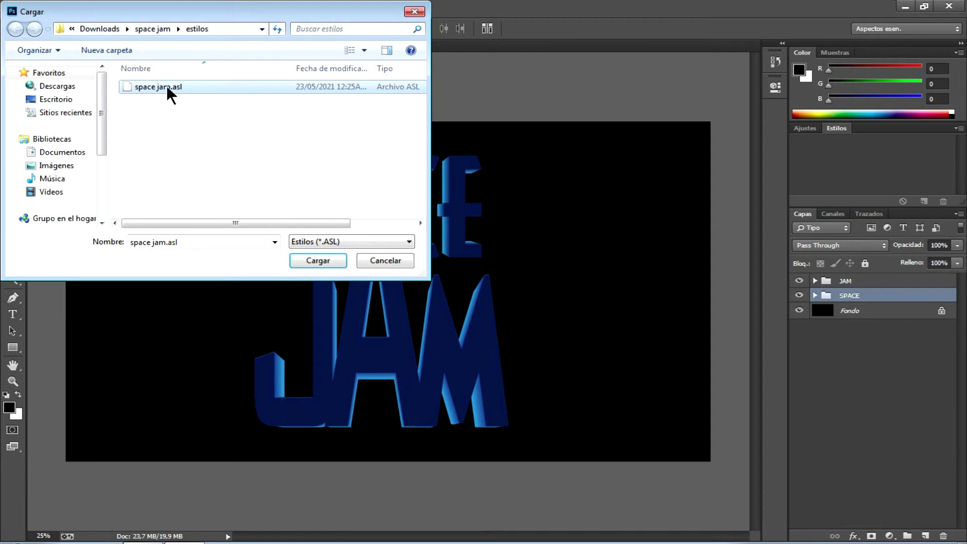
left_click(305, 260)
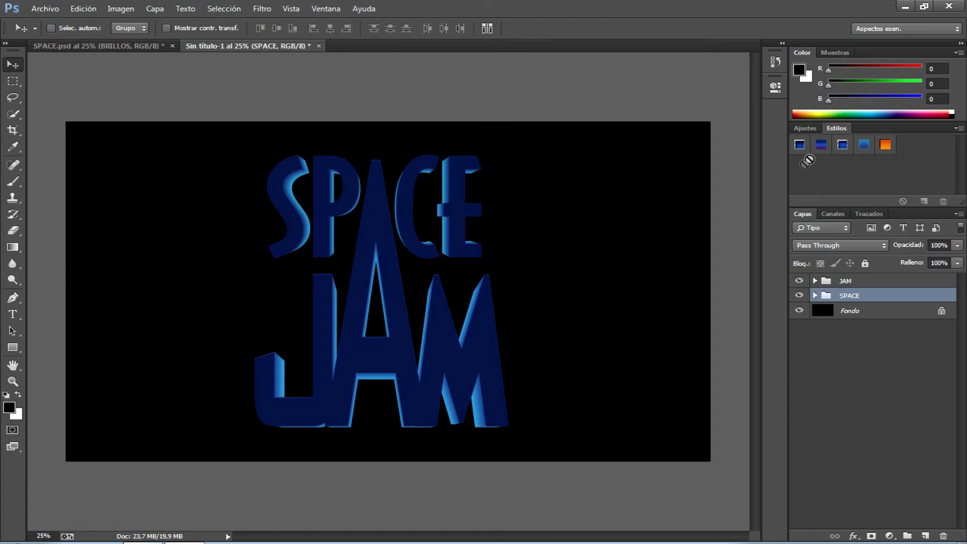
left_click(855, 284)
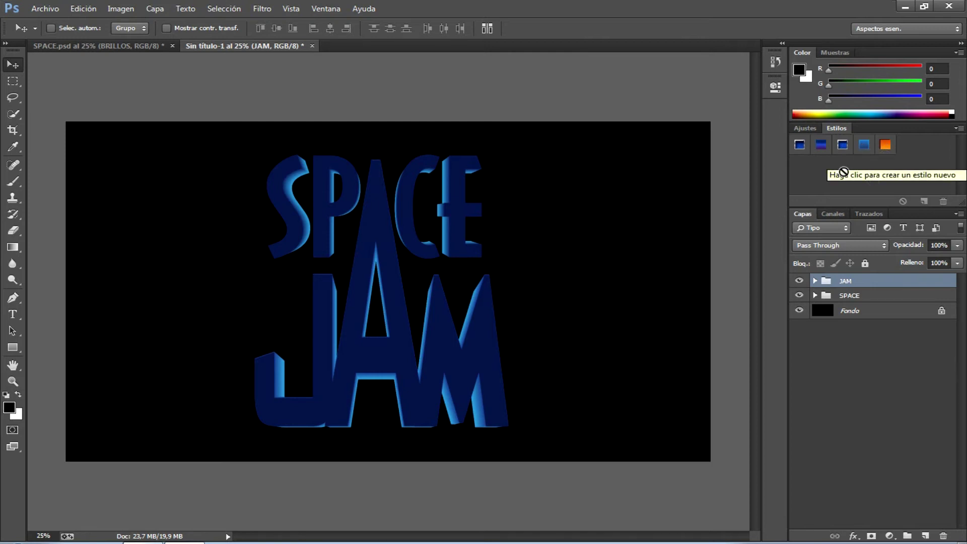
Step: Apply the first style swatch's bevelled blue look to the SPACE letter layer
left_click(844, 296)
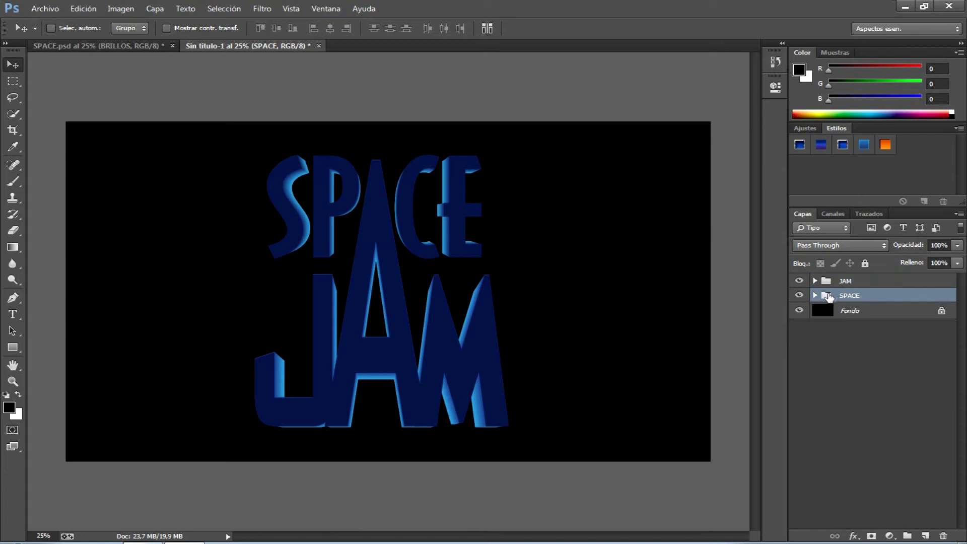
left_click(814, 296)
left_click(858, 312)
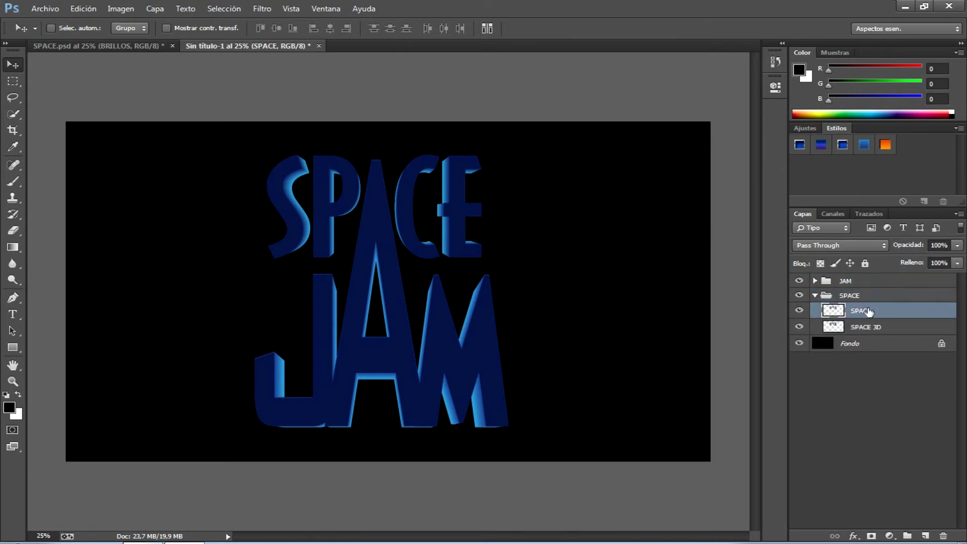
left_click(800, 146)
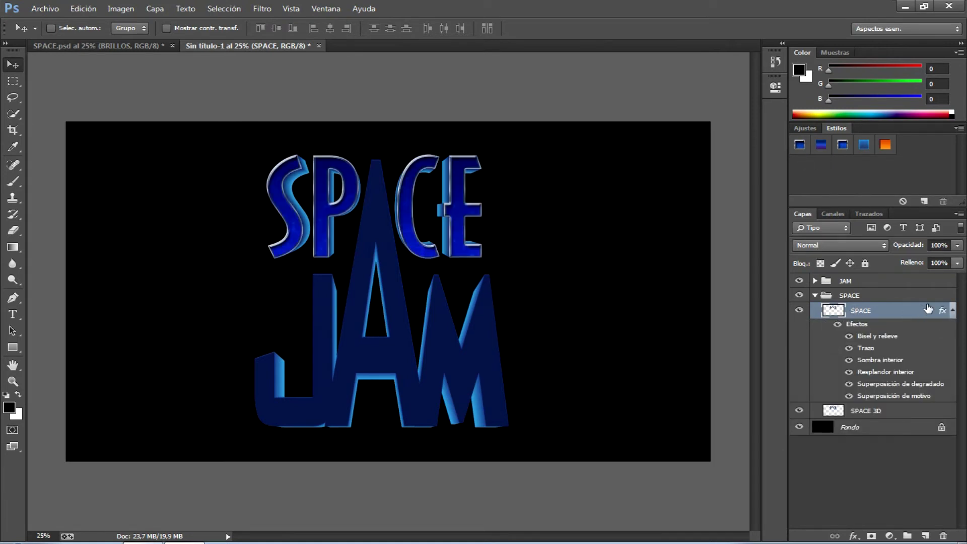
left_click(952, 310)
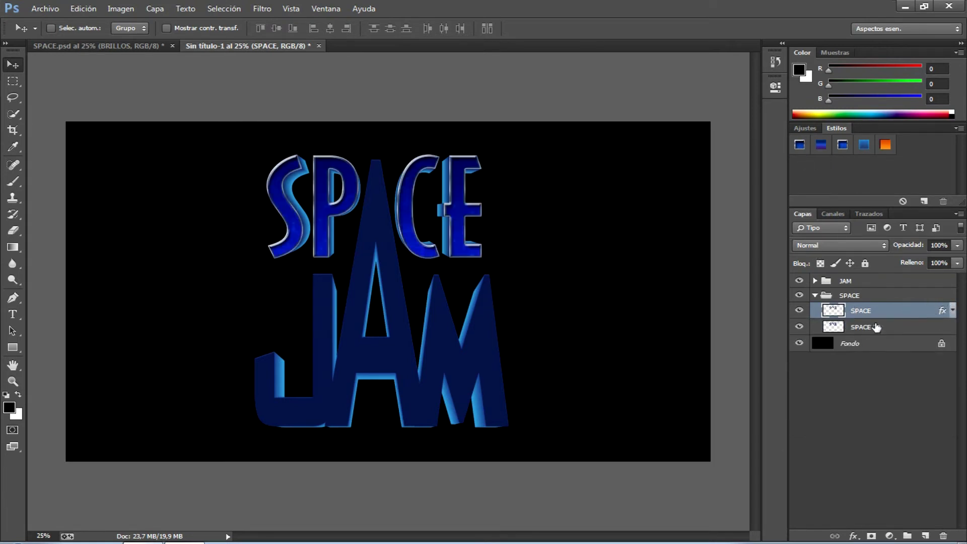
Step: Rename the lower layer SPACE 3D and give it the second, purple-tinted style swatch
double_click(860, 327)
type("SPACE 3D")
key("Return")
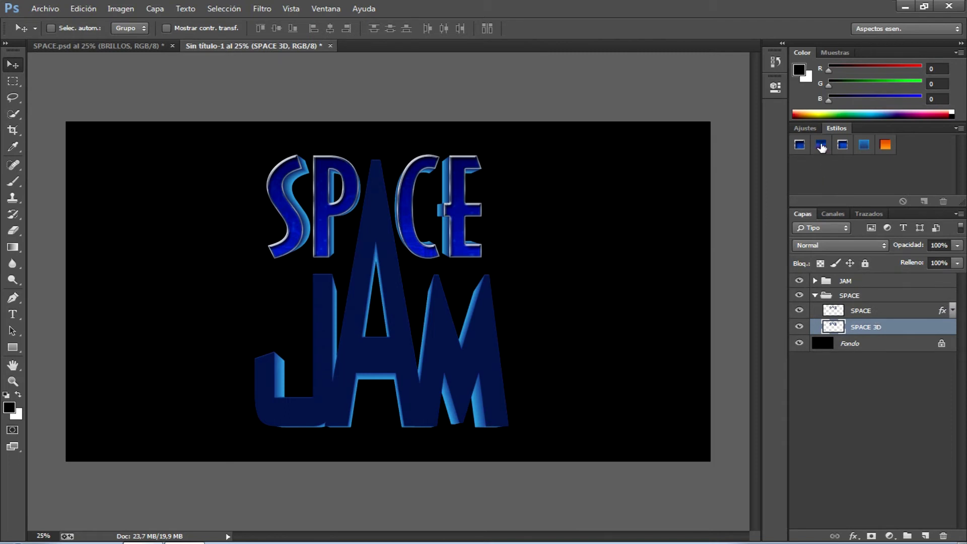
left_click(821, 146)
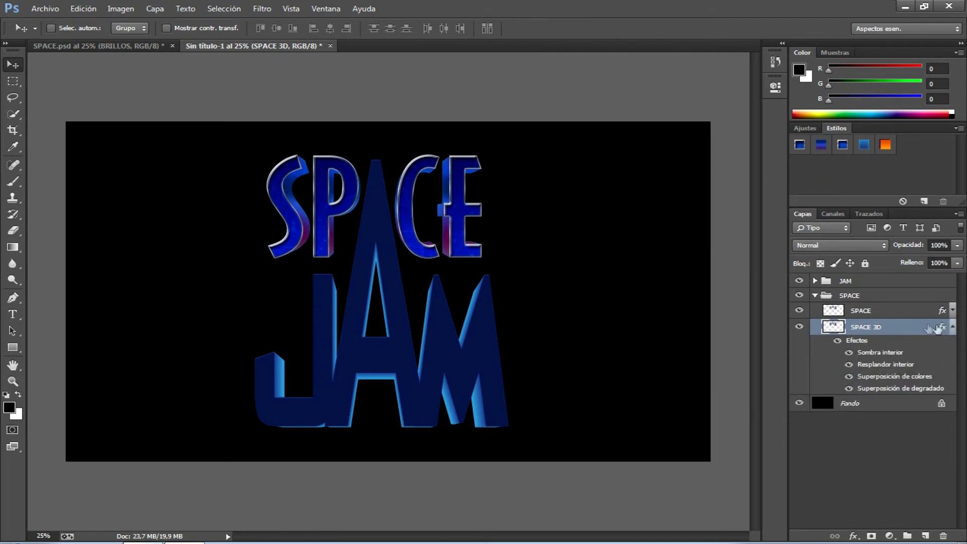
left_click(952, 327)
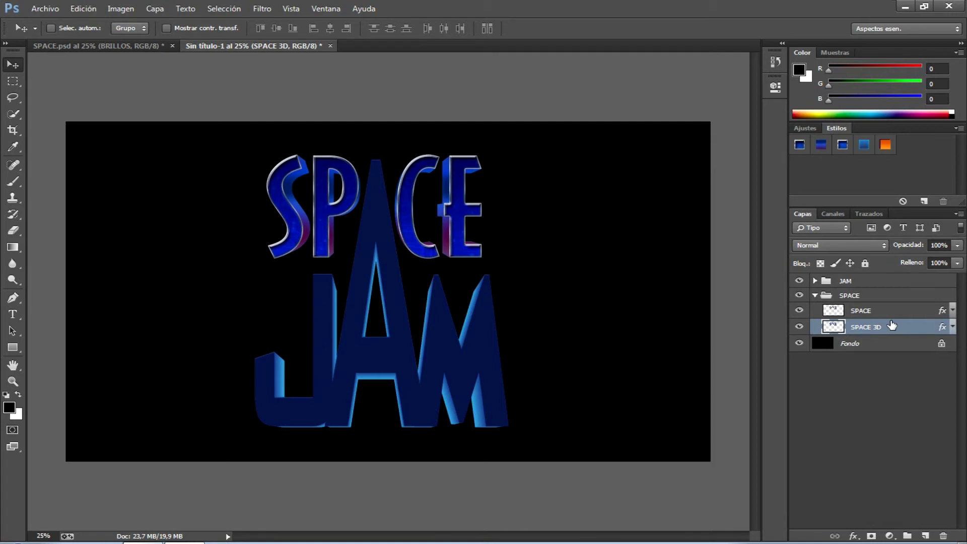
left_click(816, 297)
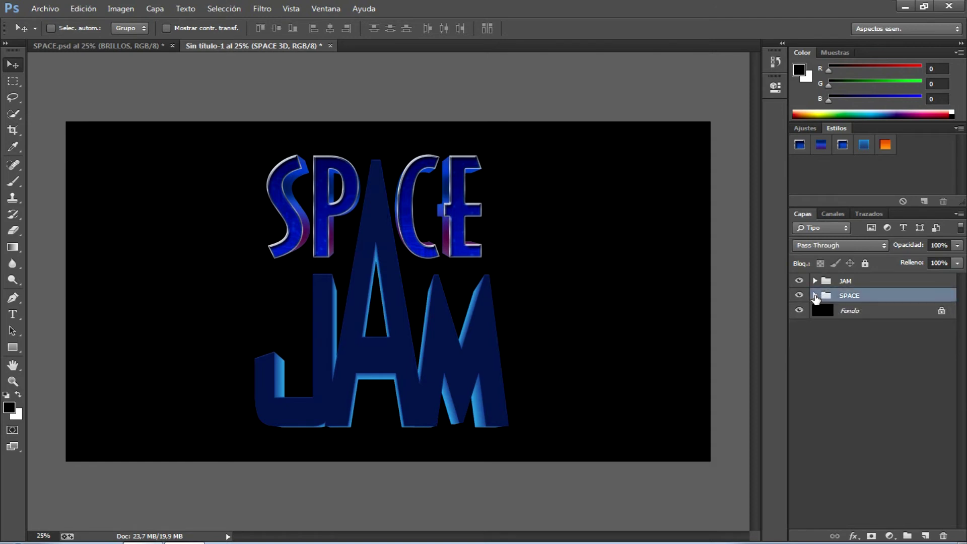
left_click(855, 282)
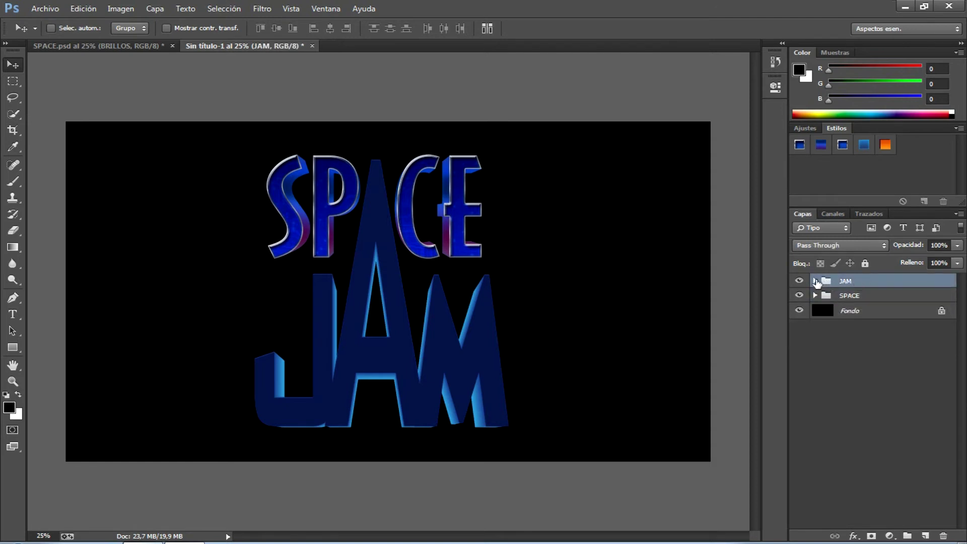
Step: Apply the first style swatch to JAM and the fourth swatch to JAM 3D
left_click(815, 281)
left_click(877, 299)
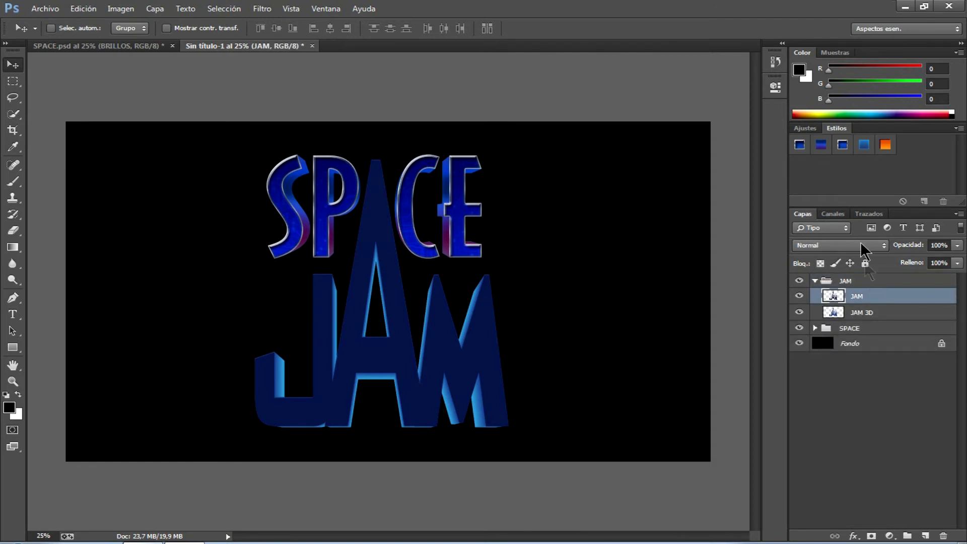
left_click(845, 146)
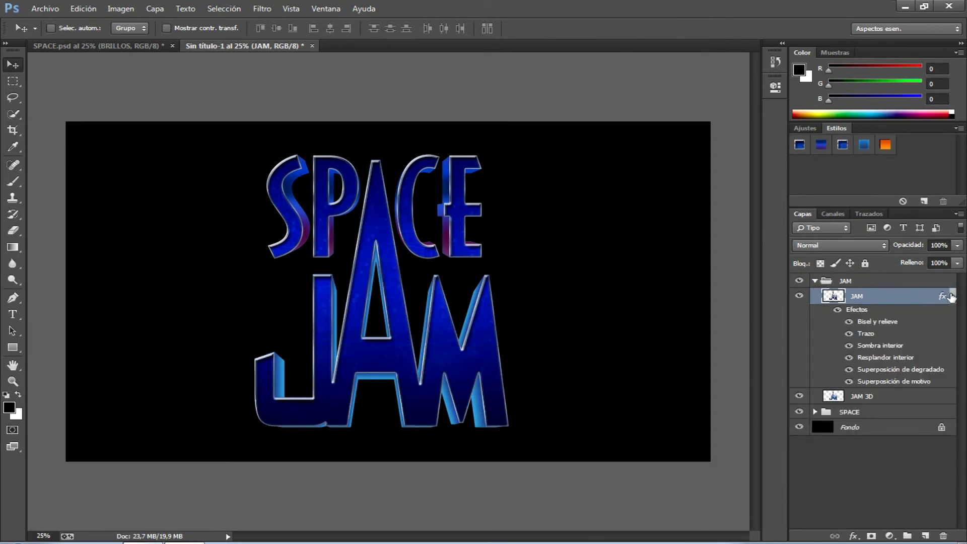
left_click(952, 297)
left_click(876, 312)
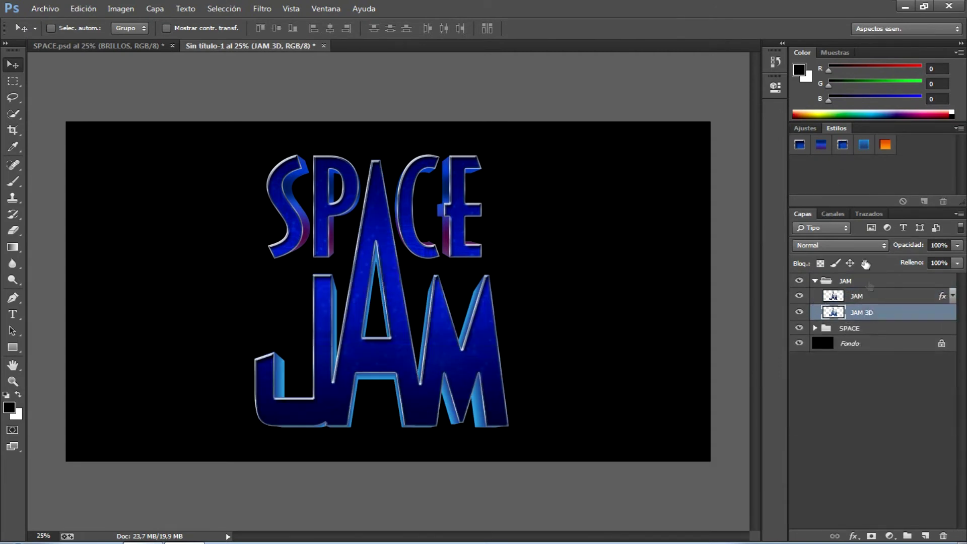
left_click(866, 146)
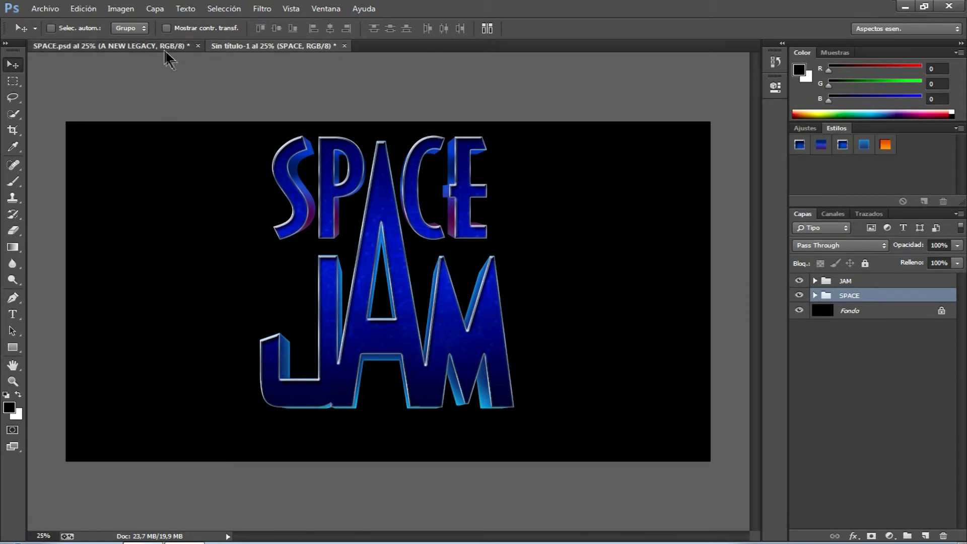
Step: View the SPACE.psd reference poster, then return to the untitled document
key("ctrl+Tab")
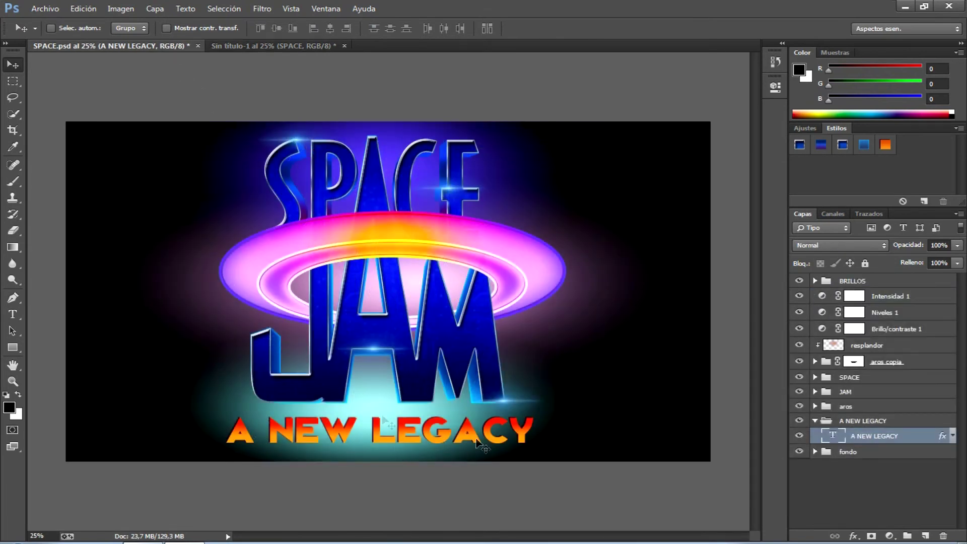
left_click(272, 46)
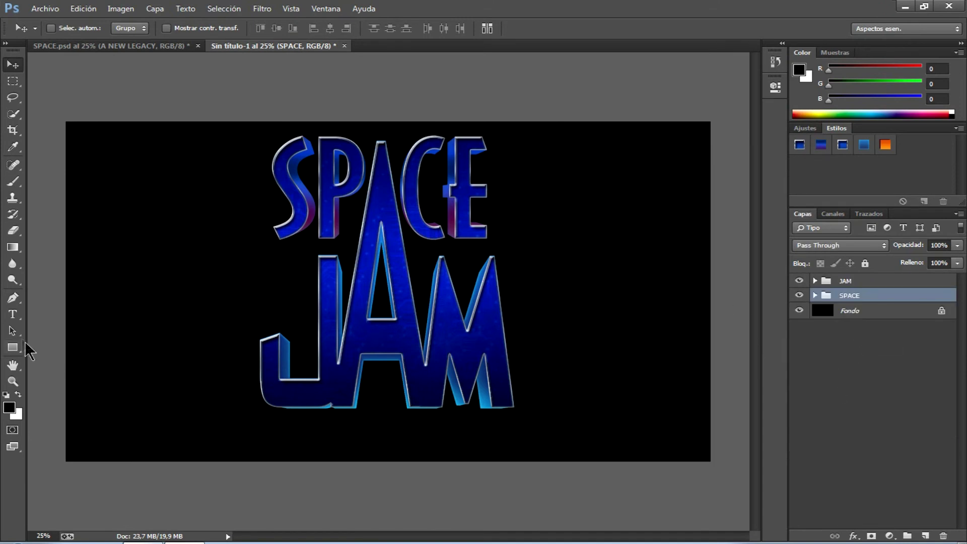
Step: Type 'A NEW LEGACY' in 80 pt text below JAM, correcting the 'LECAY' typo
left_click(14, 314)
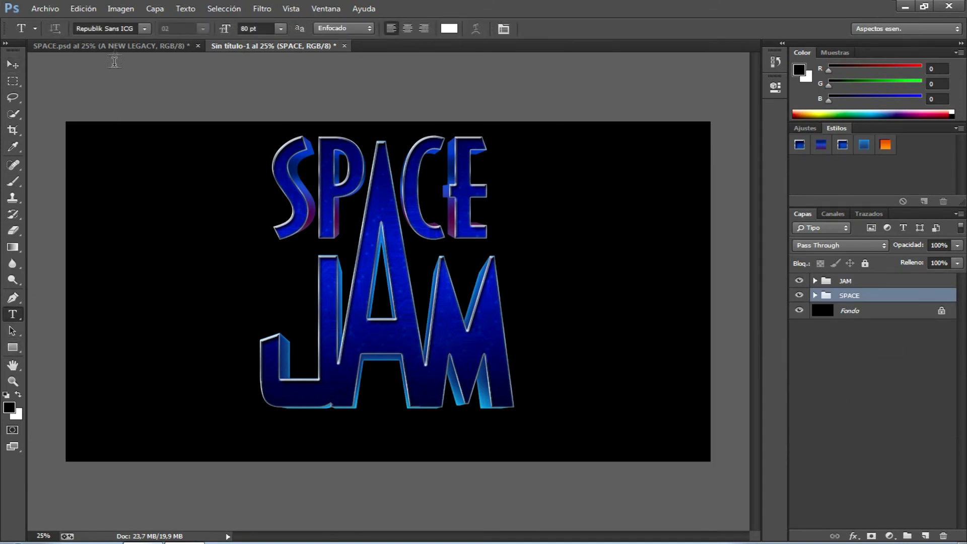
left_click(131, 29)
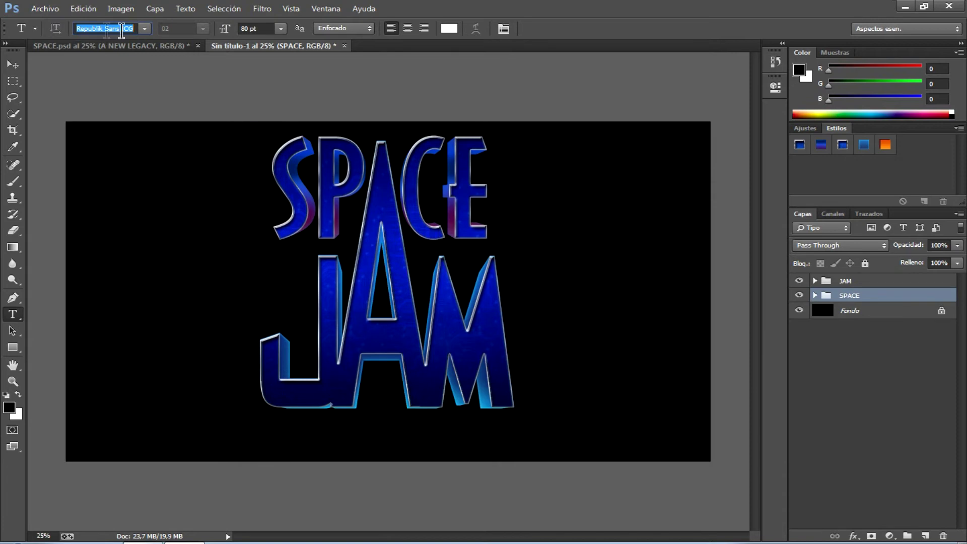
left_click(244, 29)
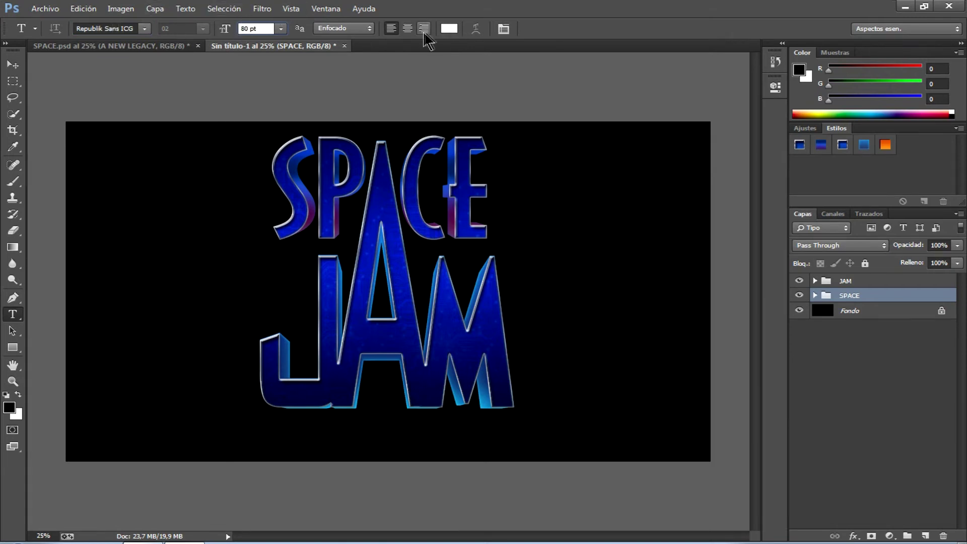
left_click(333, 455)
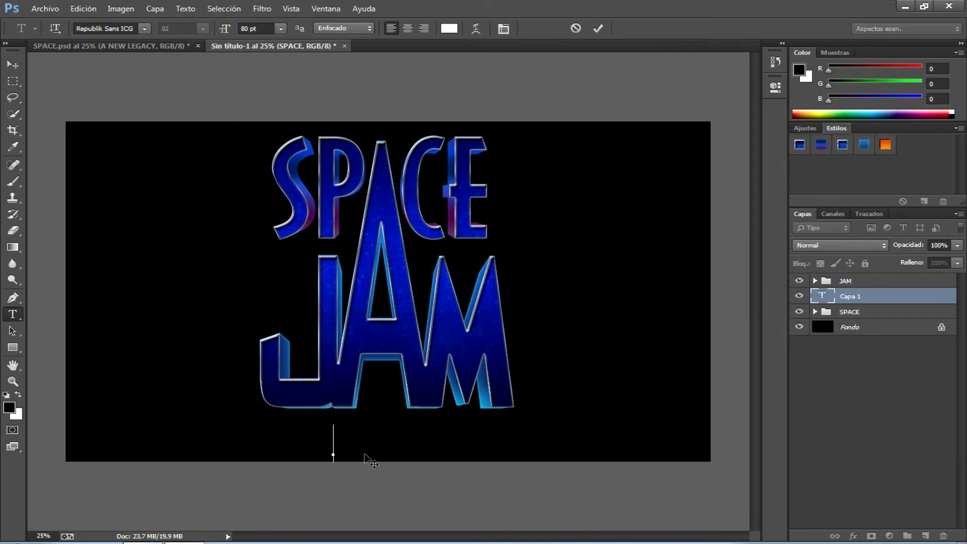
type("A")
type(" NEW")
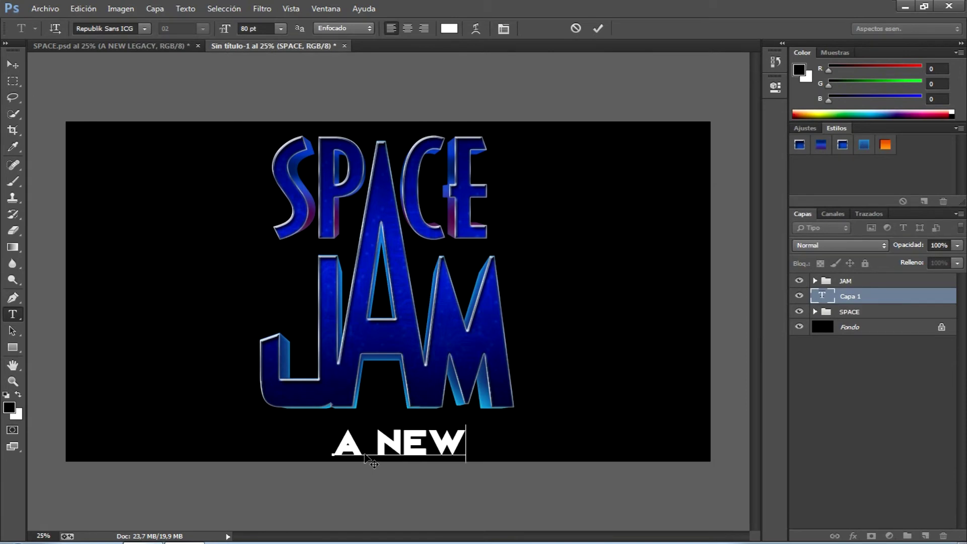
type(" LEC")
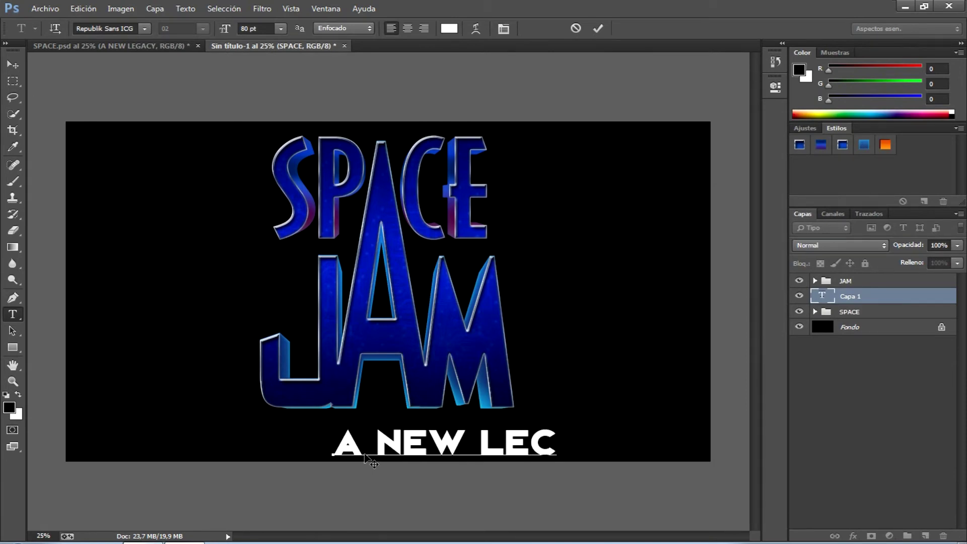
type("AY")
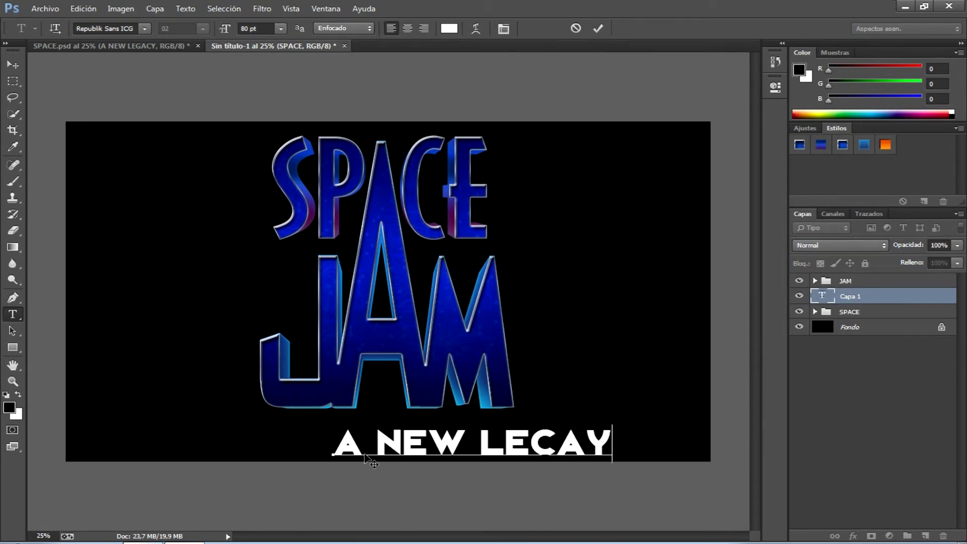
key("Left")
key("Left")
key("BackSpace")
type("GA")
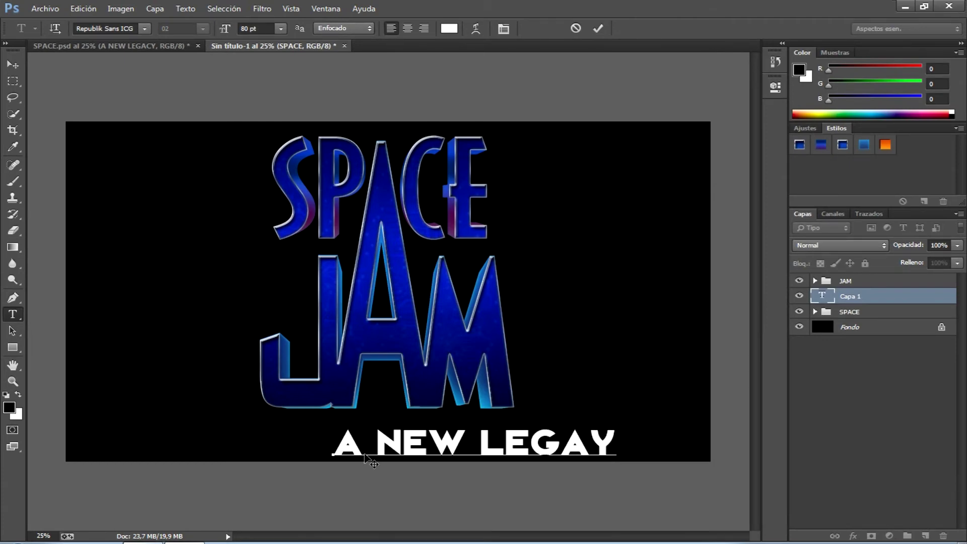
type("C")
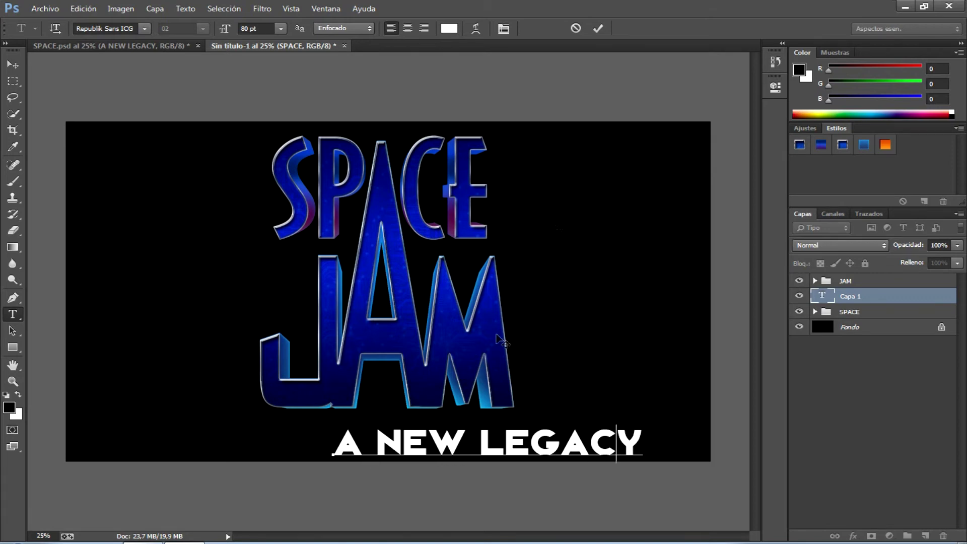
left_click(598, 28)
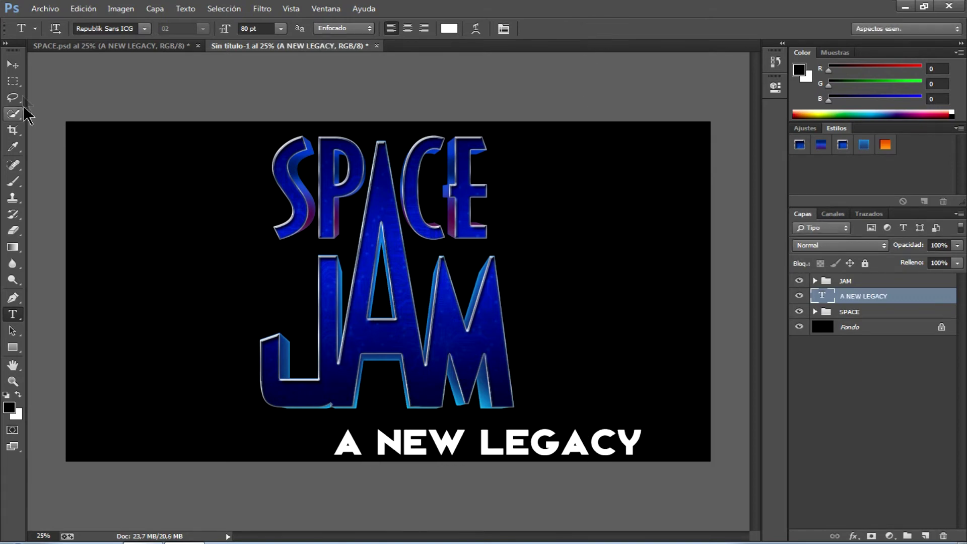
left_click(12, 64)
Step: Centre A NEW LEGACY under JAM, apply the orange gradient style, and inspect it zoomed in
left_click_drag(518, 444, 418, 440)
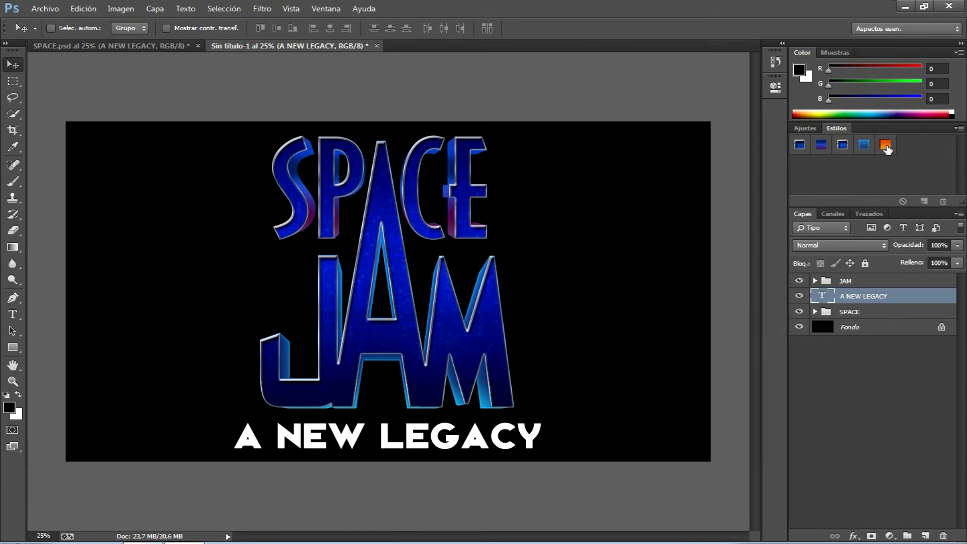
left_click(885, 145)
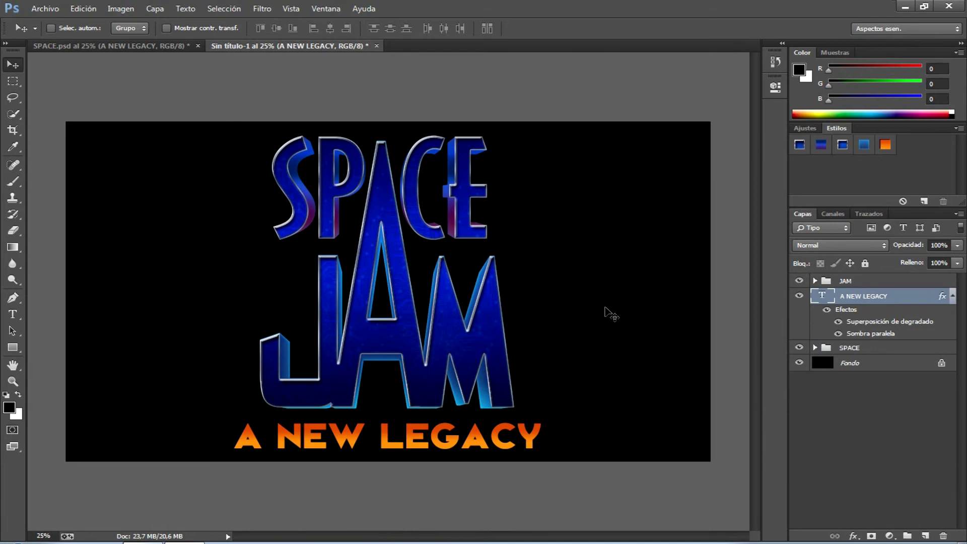
key("ctrl+plus")
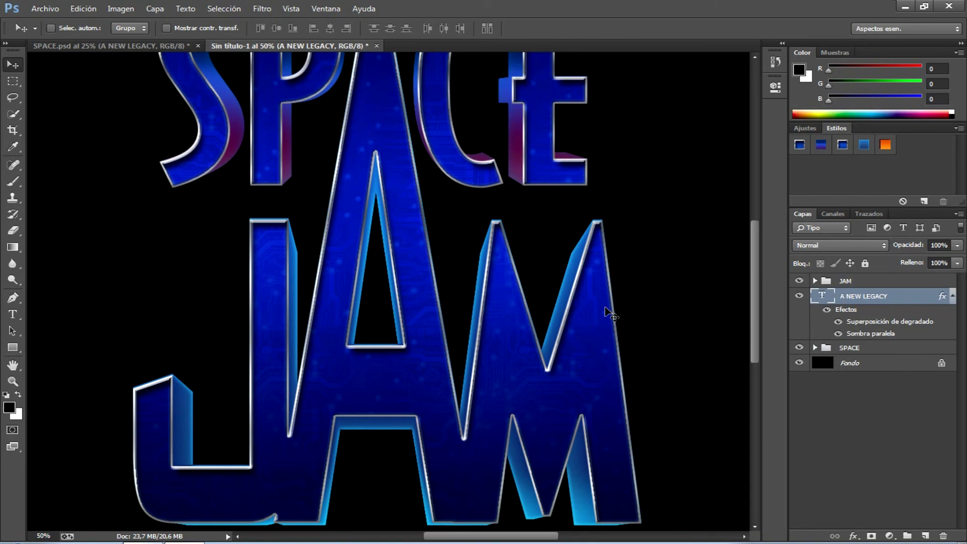
scroll(611, 315, "down", 3)
scroll(611, 315, "up", 4)
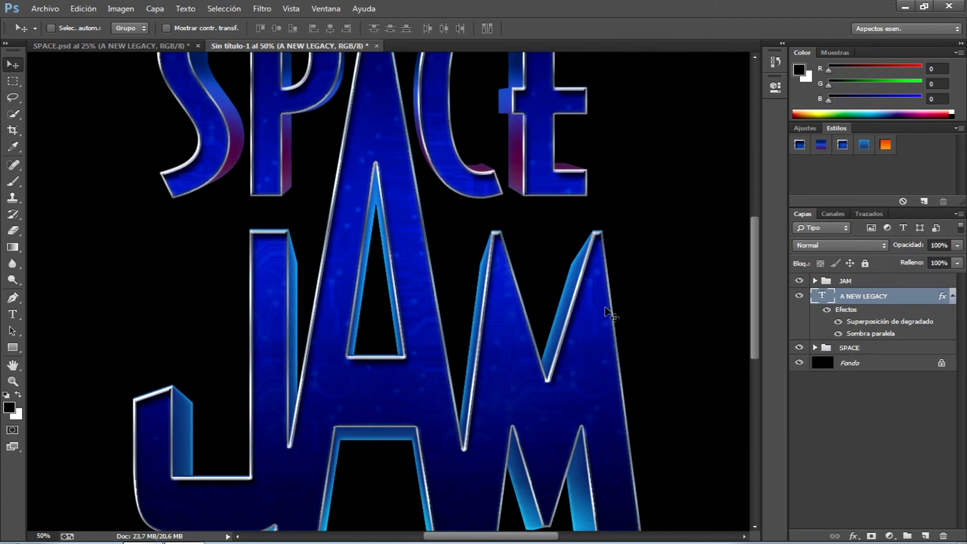
key("ctrl+minus")
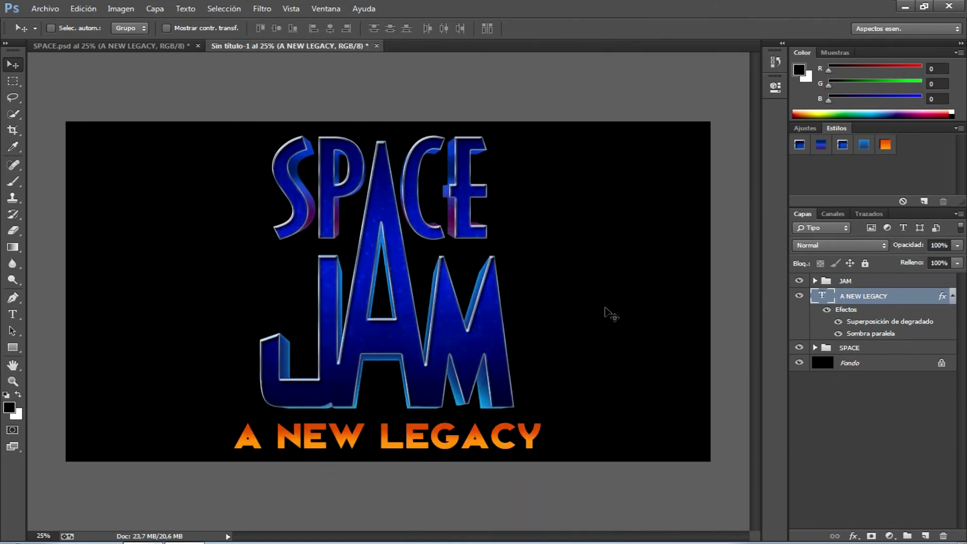
left_click(176, 46)
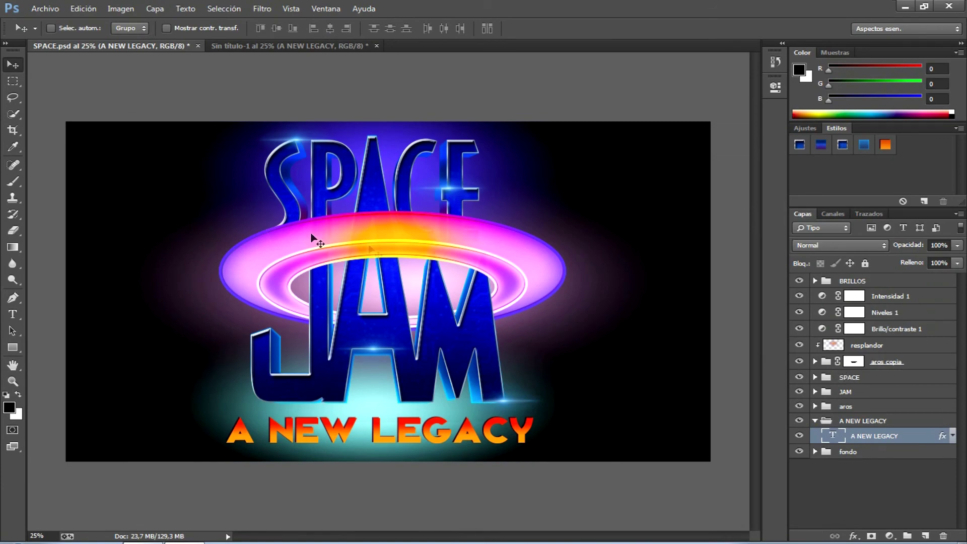
key("ctrl+plus")
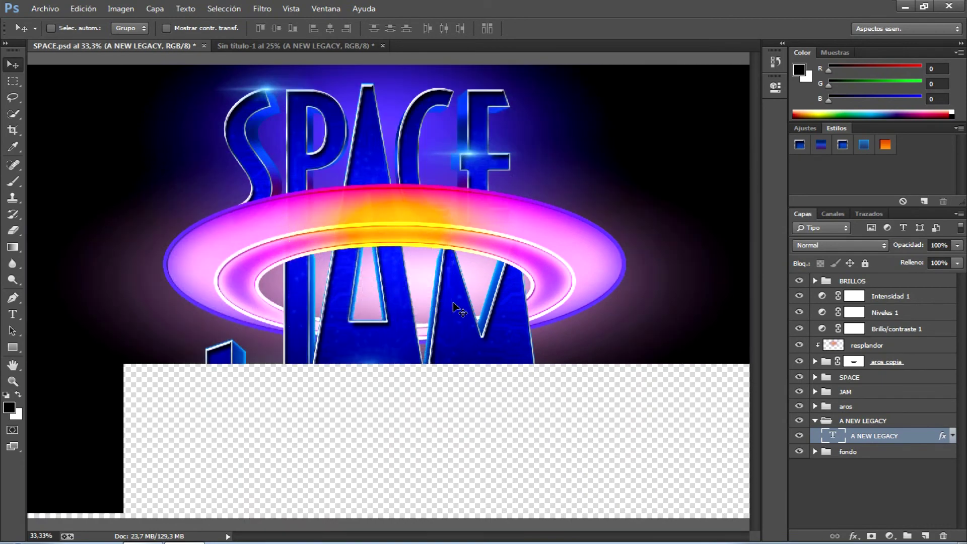
key("ctrl+plus")
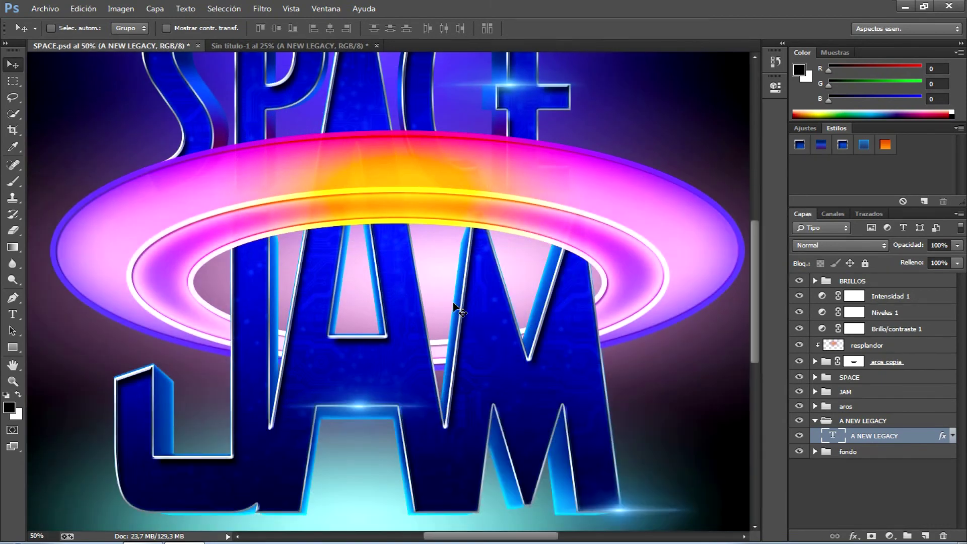
key("ctrl+minus")
key("ctrl+minus")
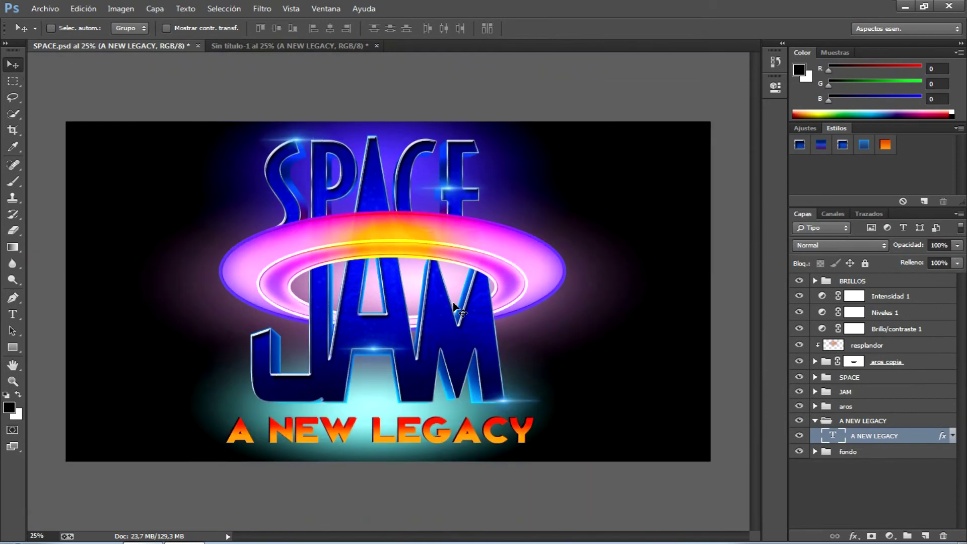
left_click(852, 397)
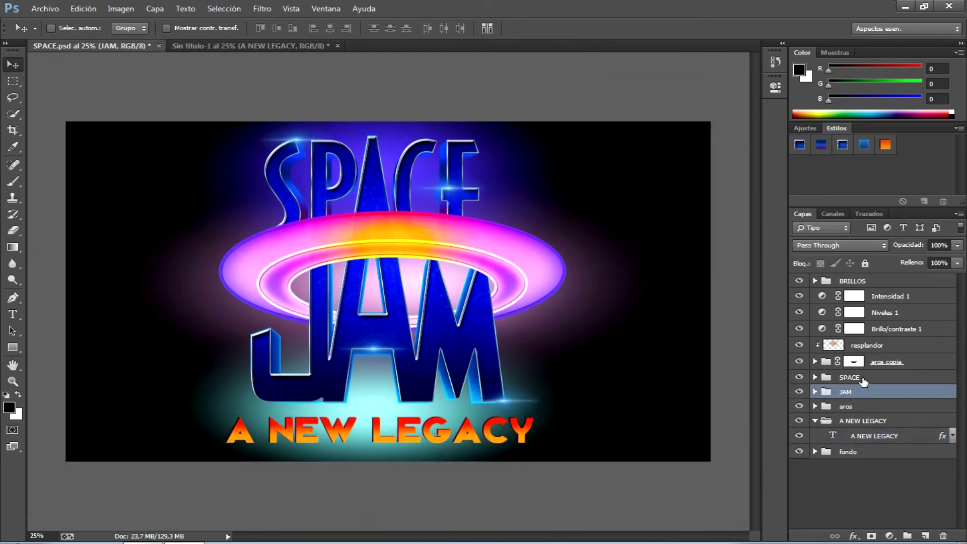
left_click(856, 408)
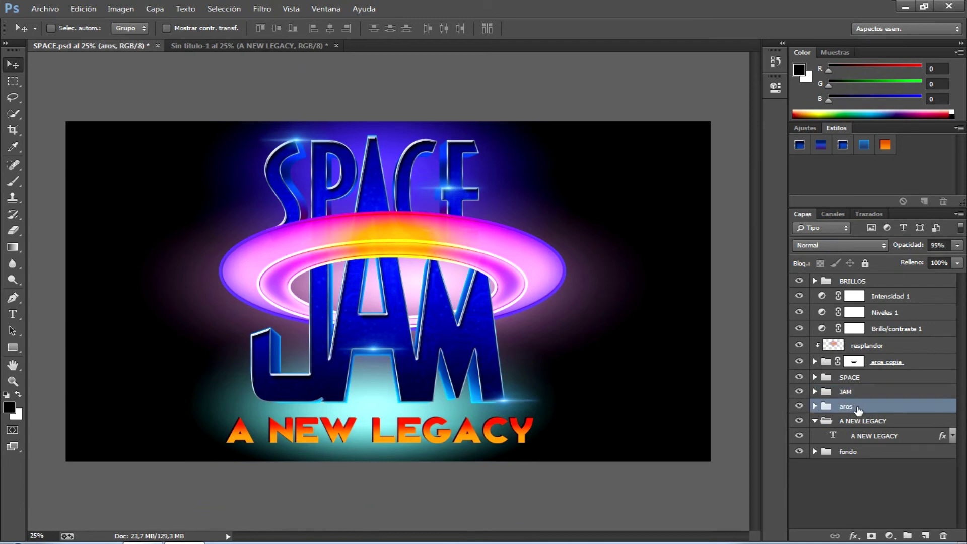
left_click(247, 48)
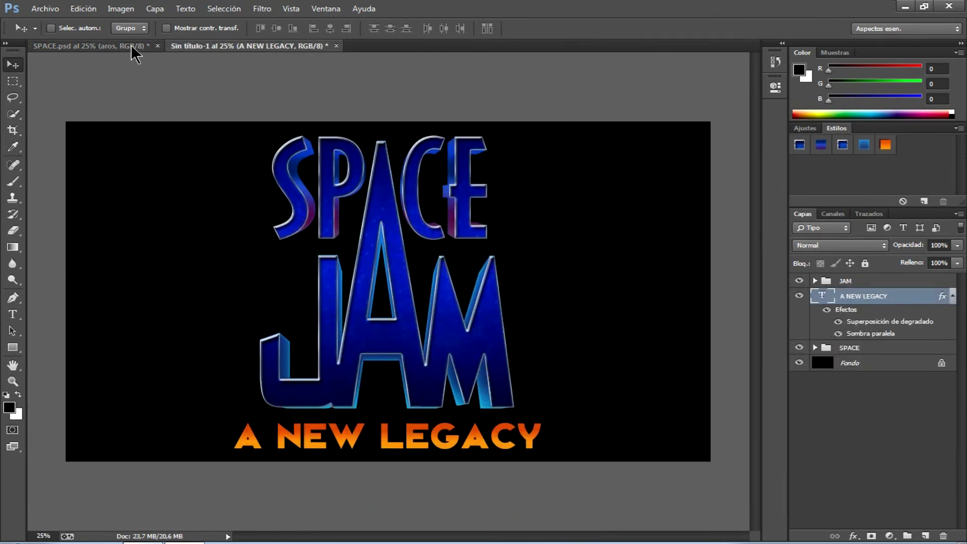
left_click(132, 46)
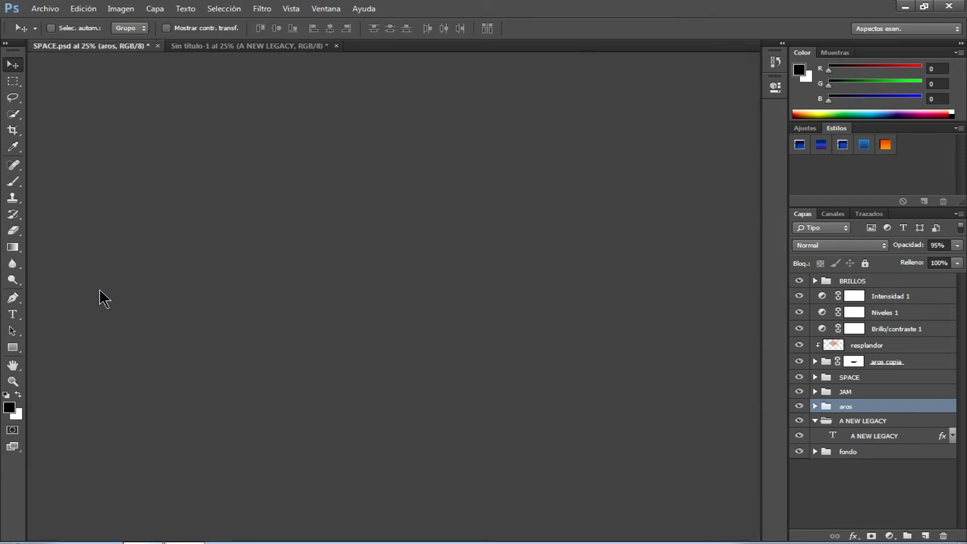
left_click_drag(98, 289, 99, 290)
Step: Copy the aros ring group from SPACE.psd into the untitled document, then redock SPACE.psd
left_click_drag(217, 459, 267, 237)
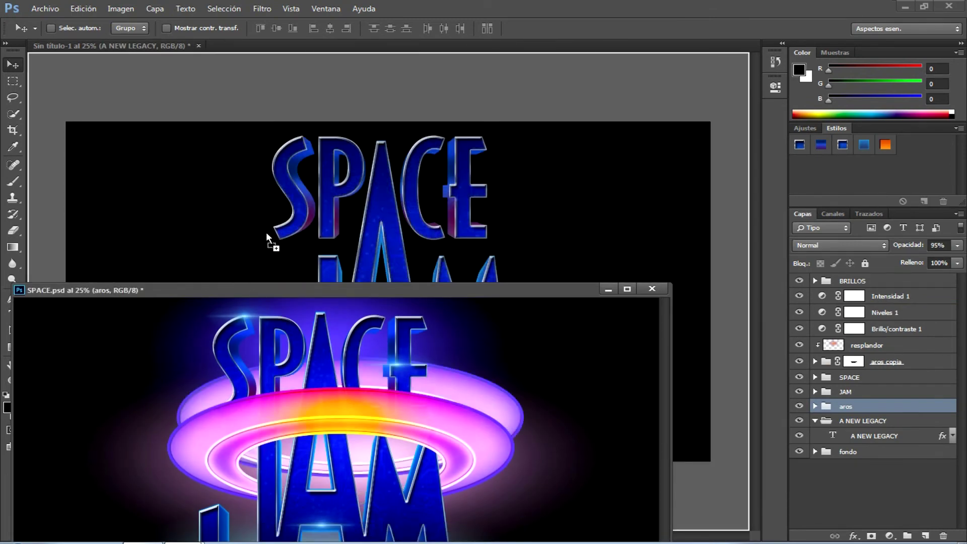
left_click_drag(265, 231, 266, 231)
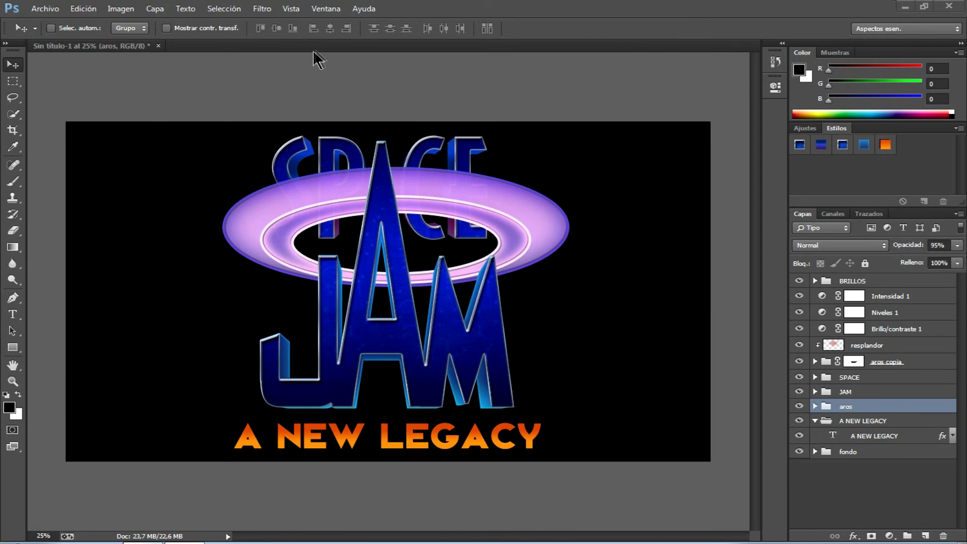
left_click_drag(302, 60, 317, 50)
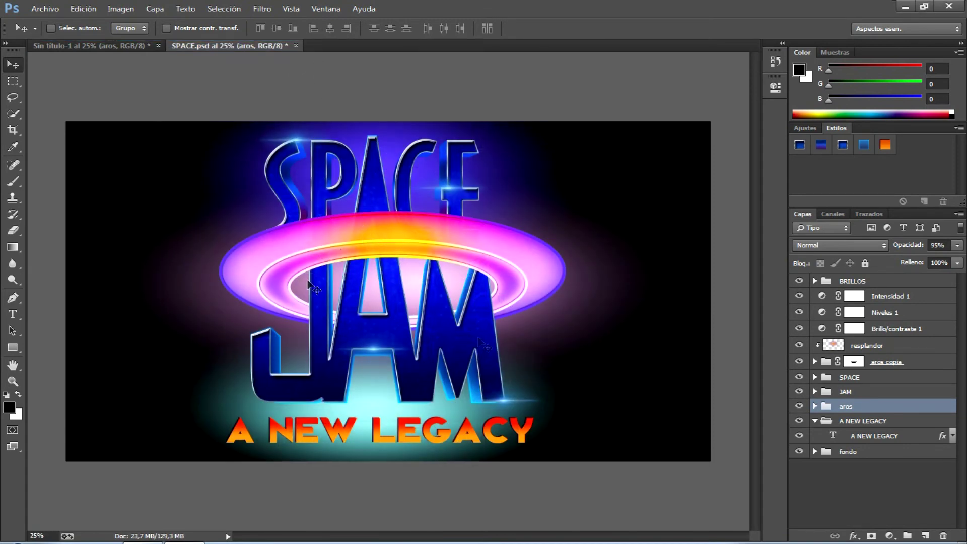
left_click(118, 46)
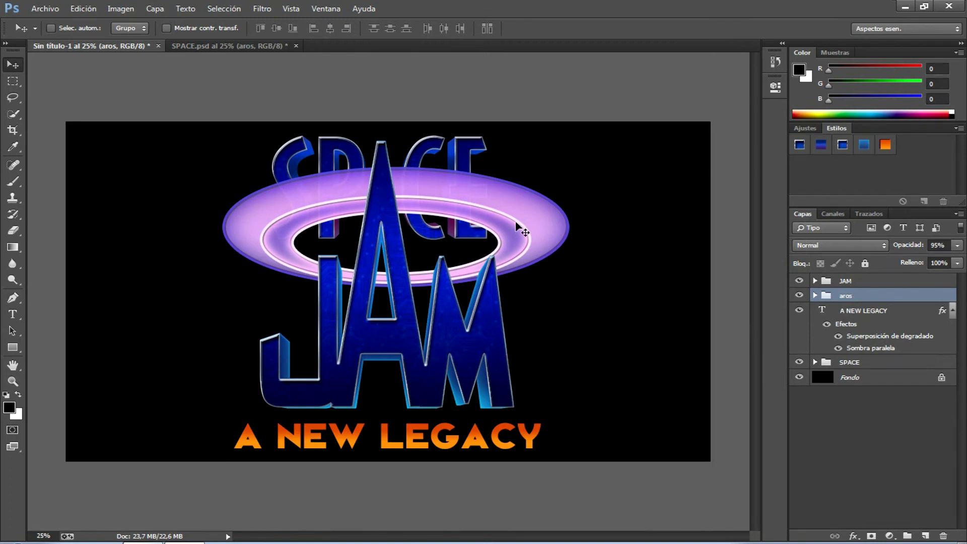
Step: Lower the purple ring slightly behind JAM and raise the SPACE group to the top
mouse_move(537, 231)
left_mouse_down()
mouse_move(531, 274)
mouse_move(544, 263)
left_mouse_up()
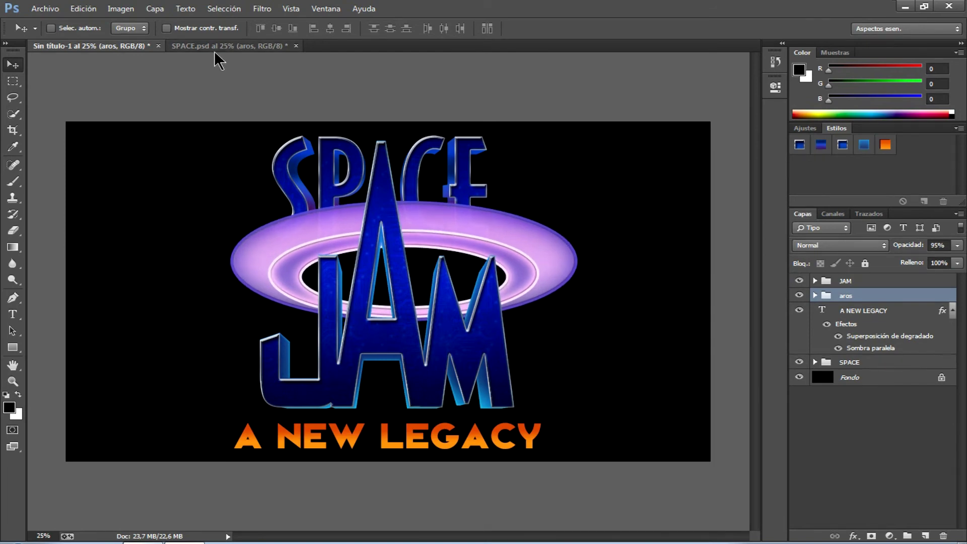
left_click(213, 48)
left_click(126, 46)
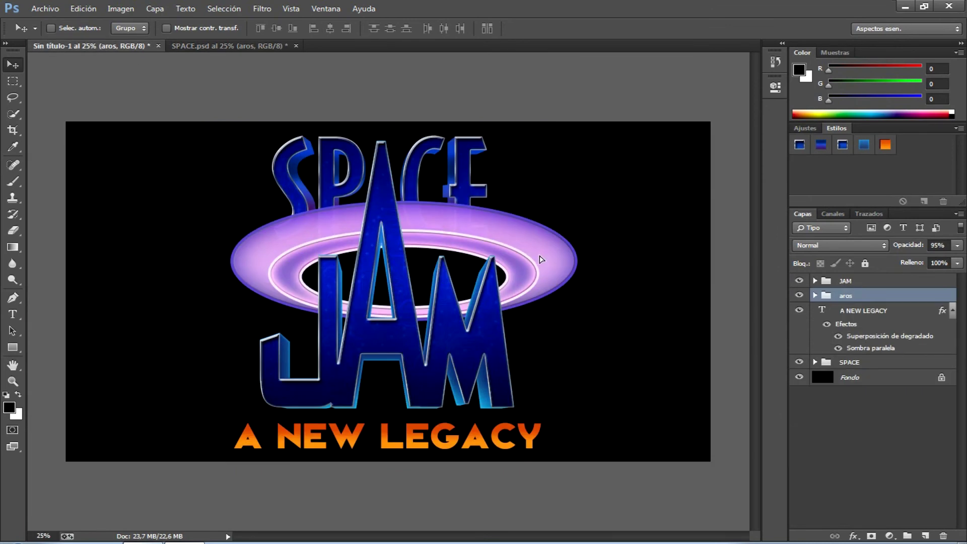
key("ctrl+z")
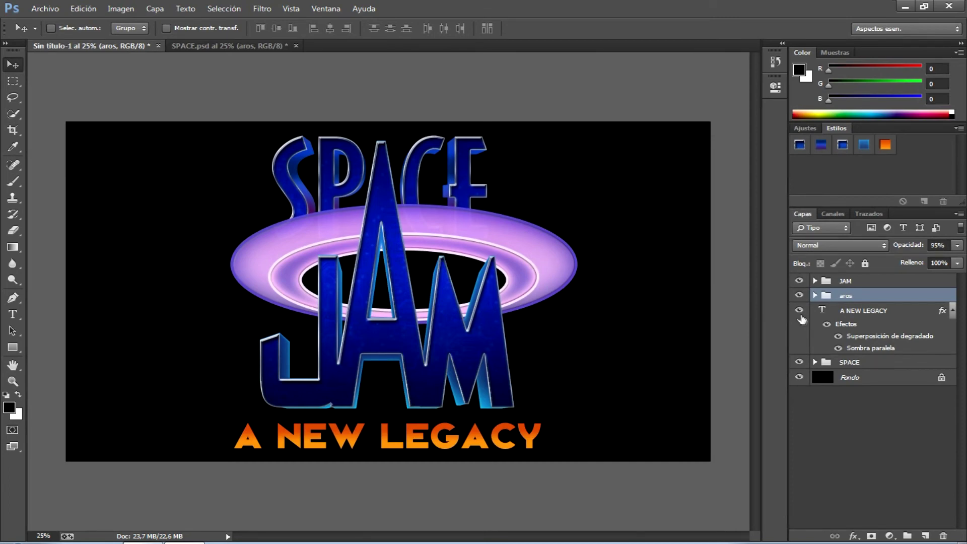
left_click(952, 310)
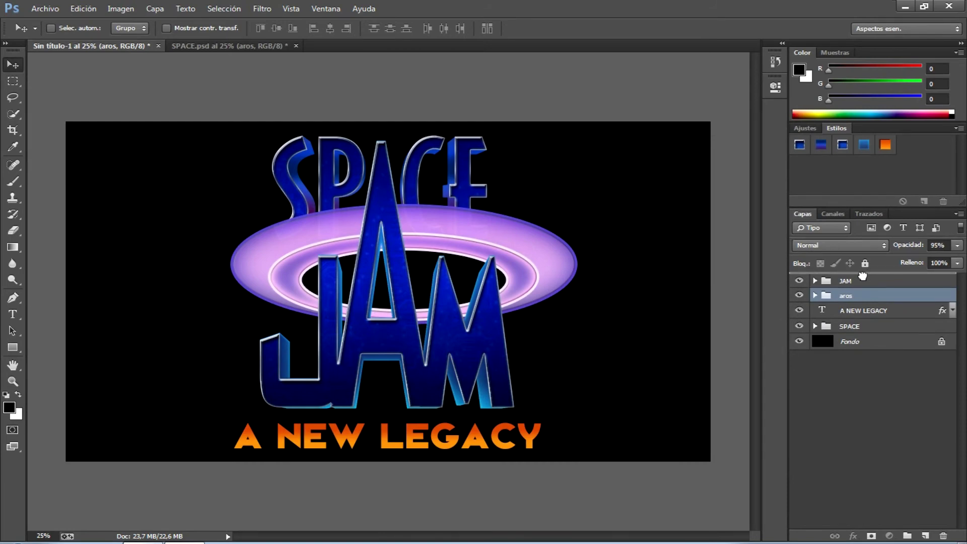
left_click_drag(861, 277, 860, 276)
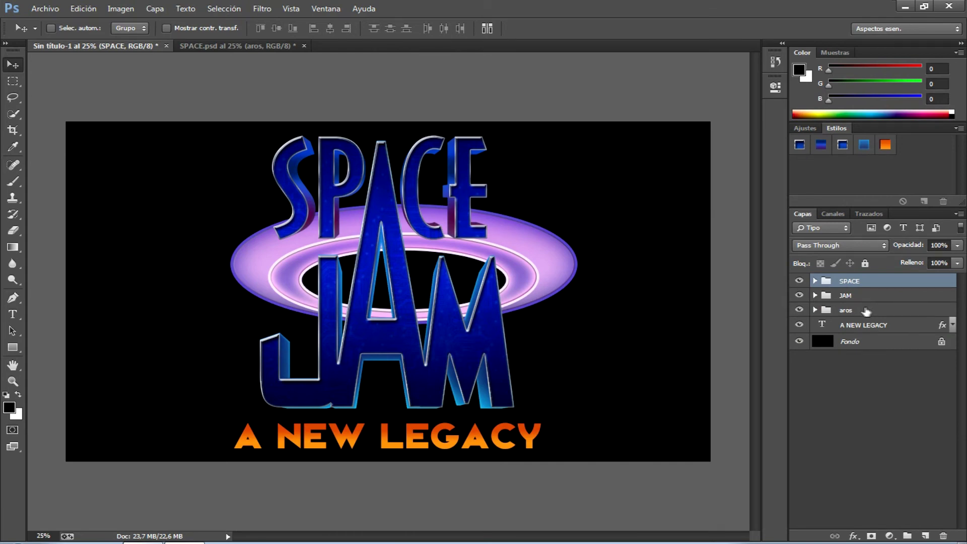
Step: Move the aros ring down a little further and check its placement against SPACE.psd
left_click(865, 311)
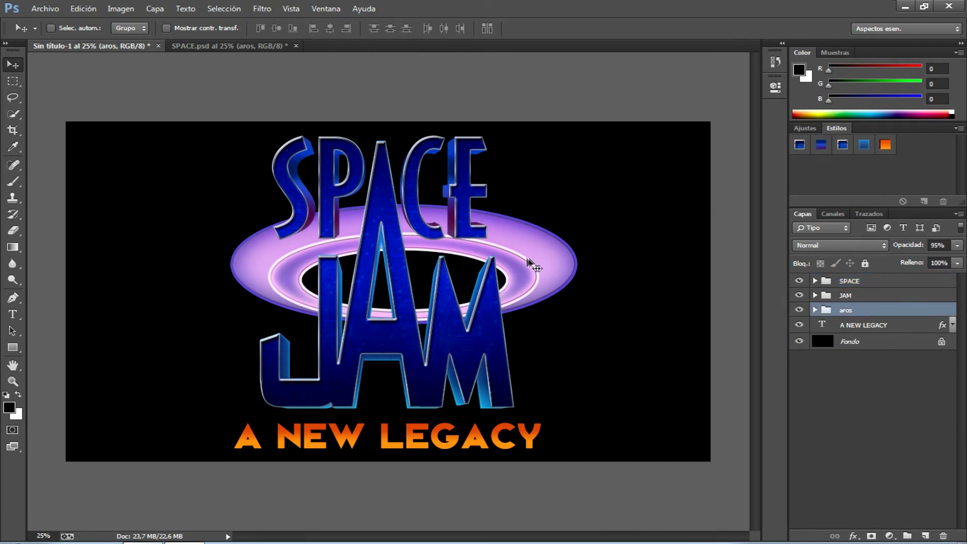
left_click_drag(530, 259, 529, 262)
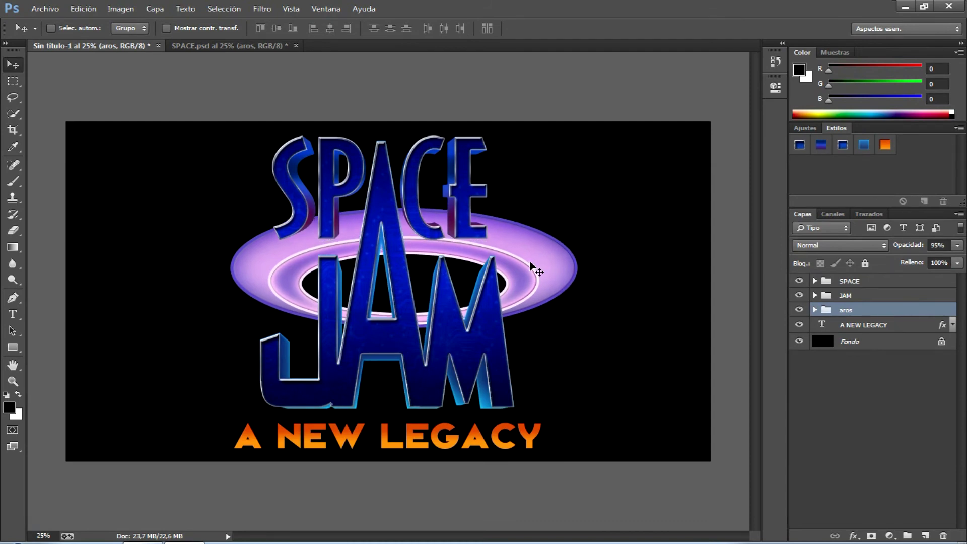
key("ctrl+plus")
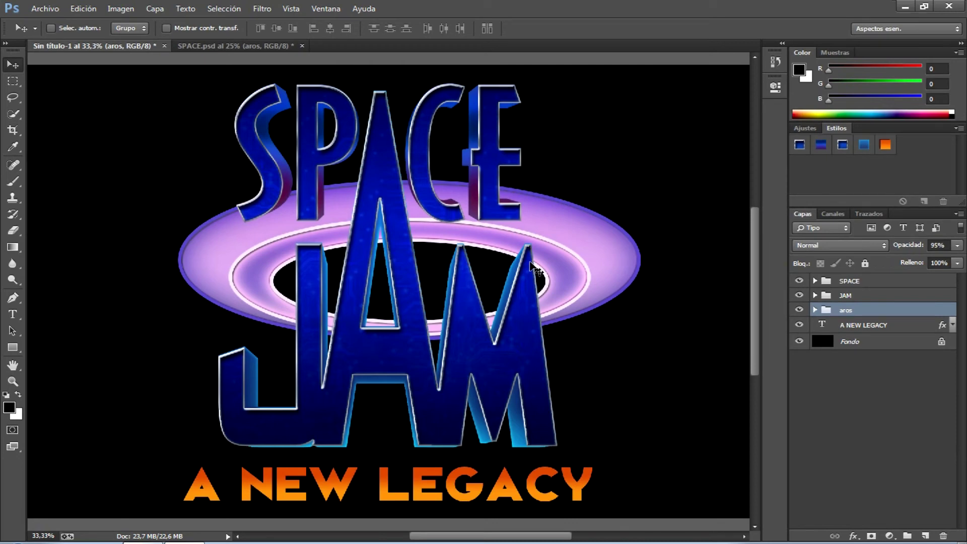
left_click(224, 46)
left_click(799, 311)
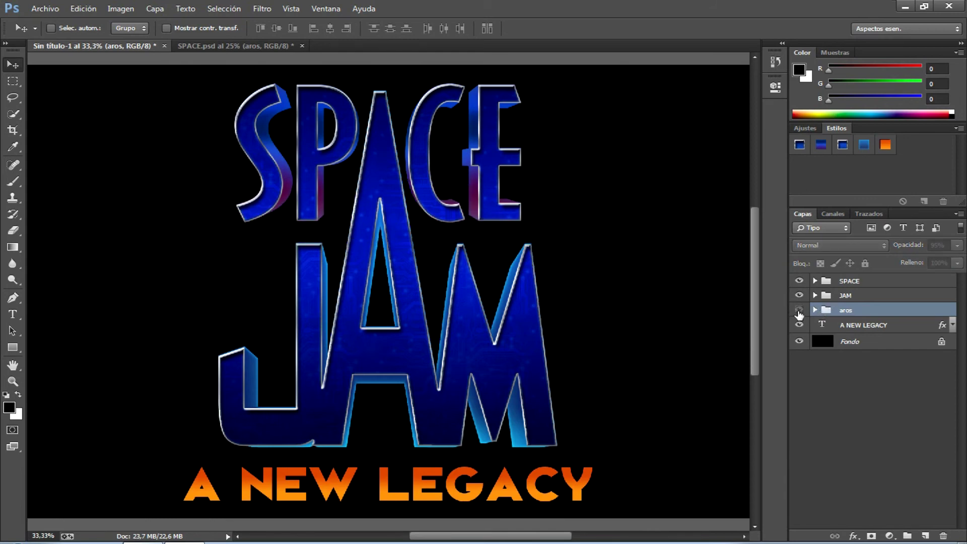
left_click(798, 310)
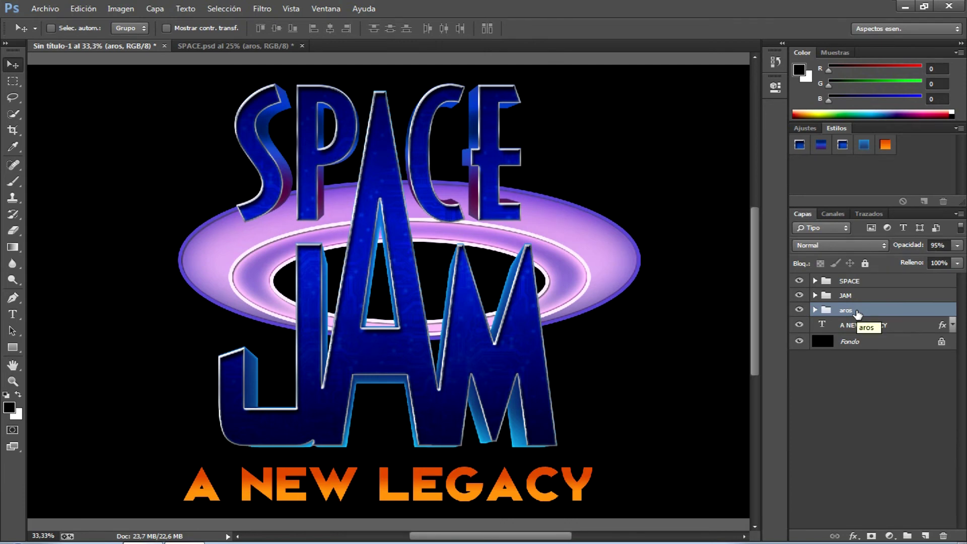
Step: Duplicate aros, move aros copia above JAM, and drop SPACE below the rings
key("ctrl+j")
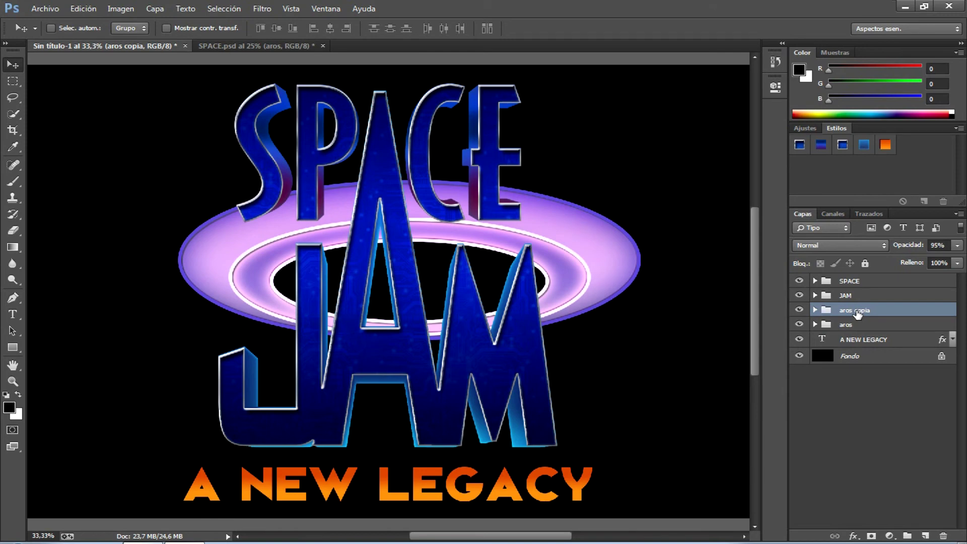
left_click_drag(857, 313, 892, 294)
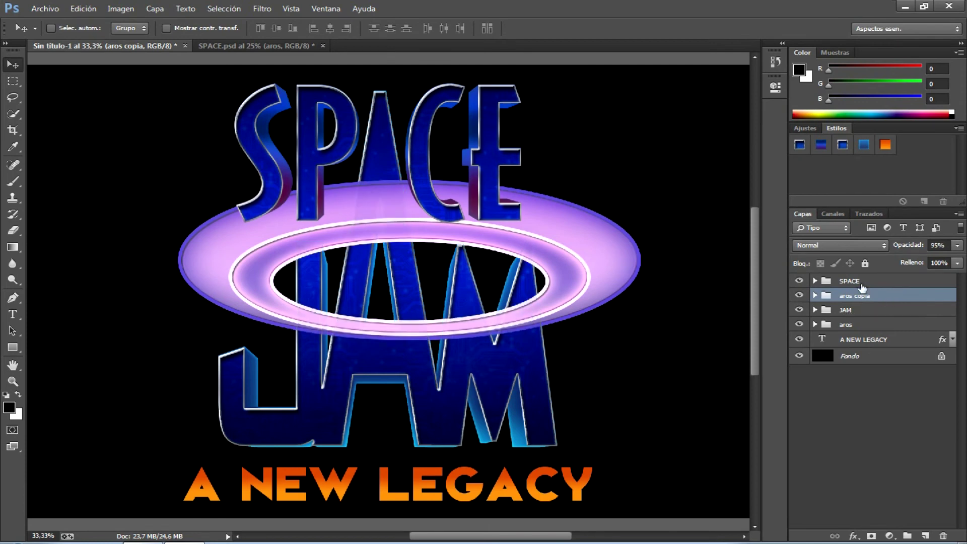
left_click(874, 282)
left_click_drag(875, 283, 881, 336)
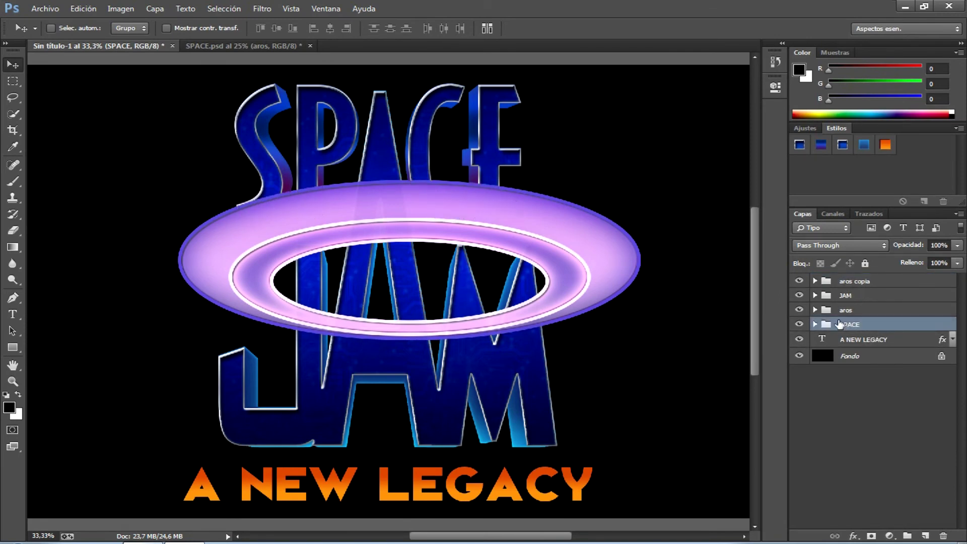
left_click(867, 282)
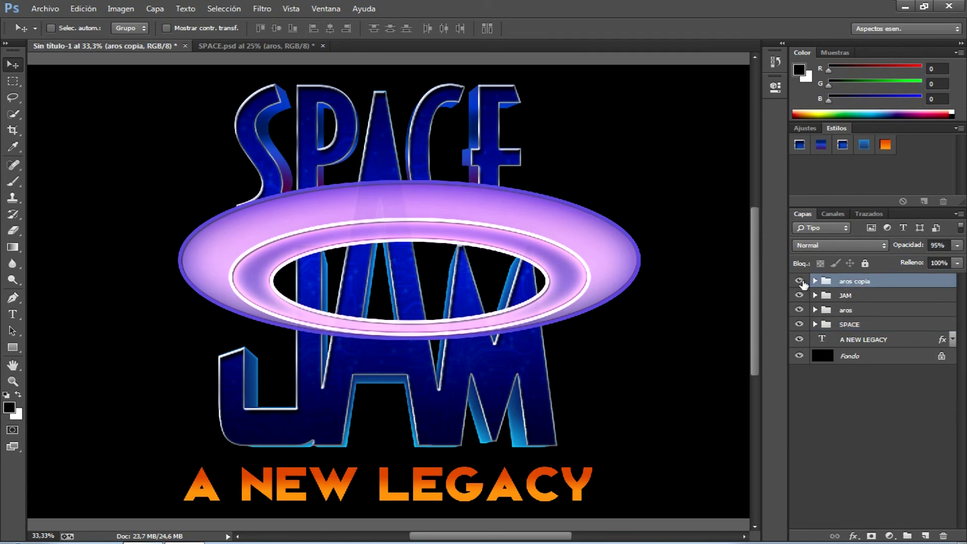
left_click(798, 281)
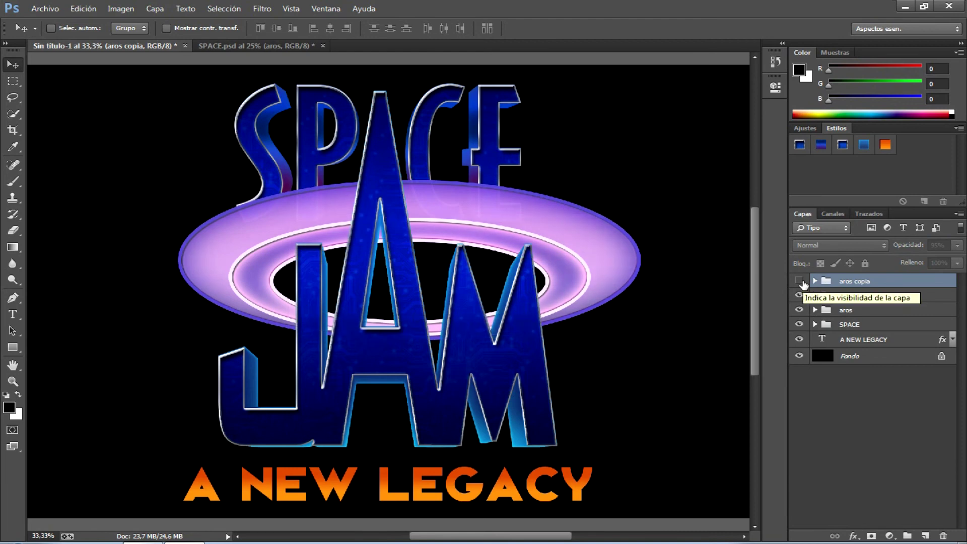
left_click(801, 282)
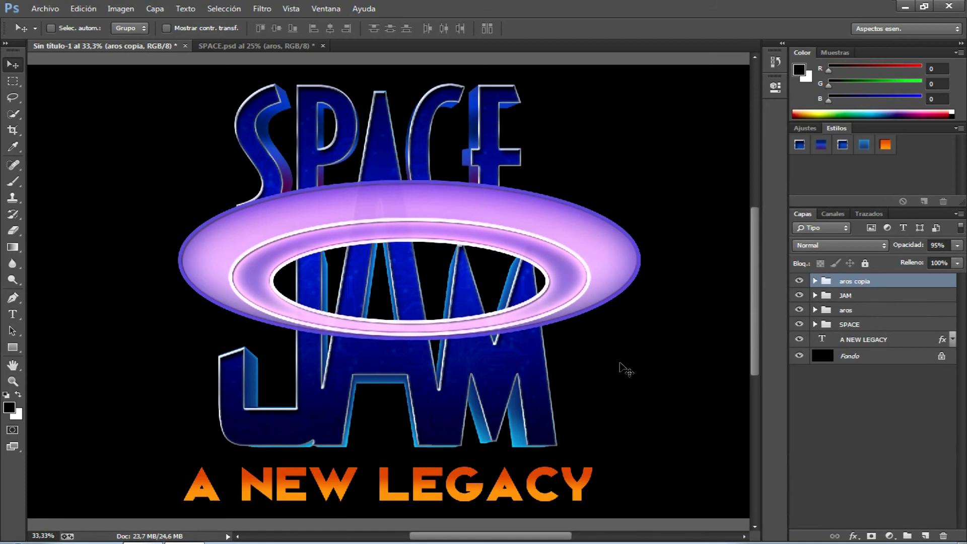
key("ctrl+plus")
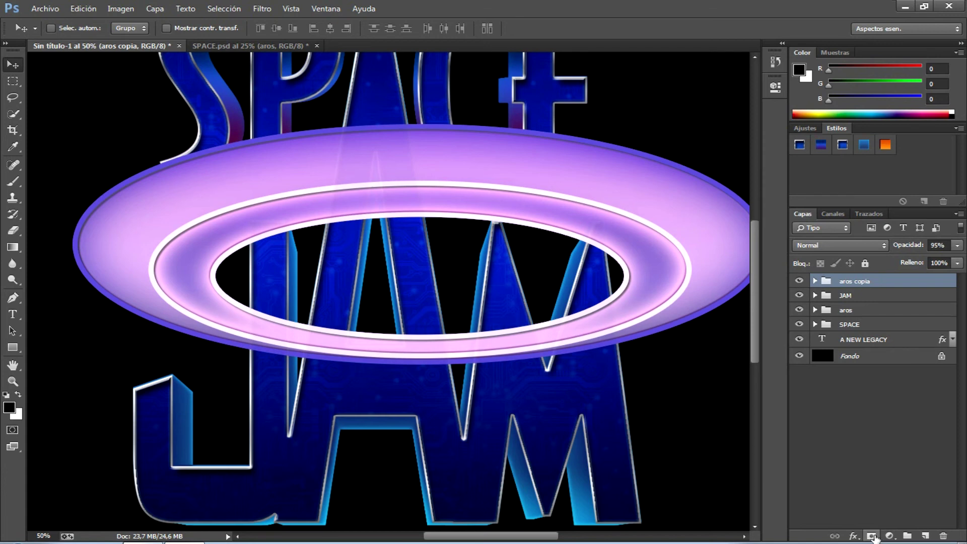
Step: Add a blank white layer mask to the aros copia group
left_click(871, 536)
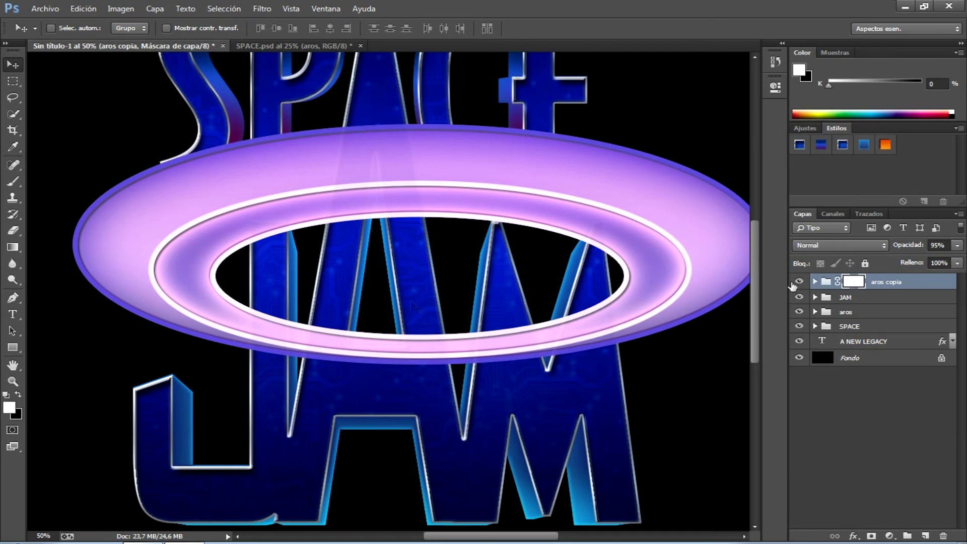
left_click(14, 101)
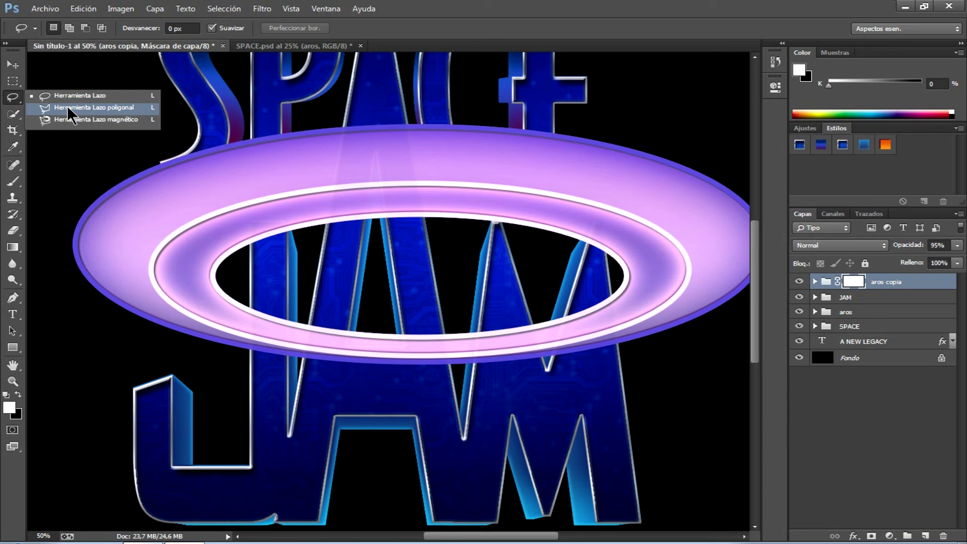
Step: Polygon-lasso the ring's lower front band over JAM and set black as foreground colour
left_click(67, 104)
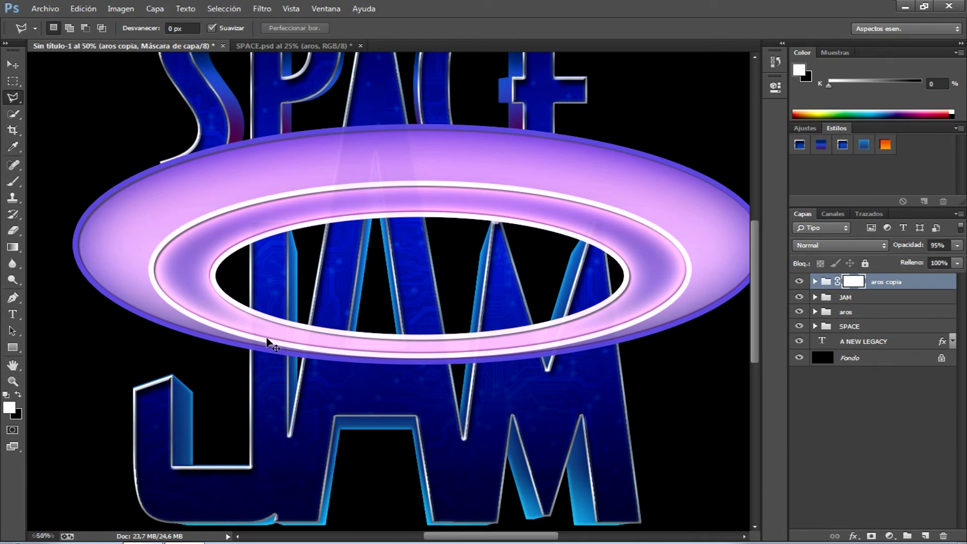
key("ctrl+plus")
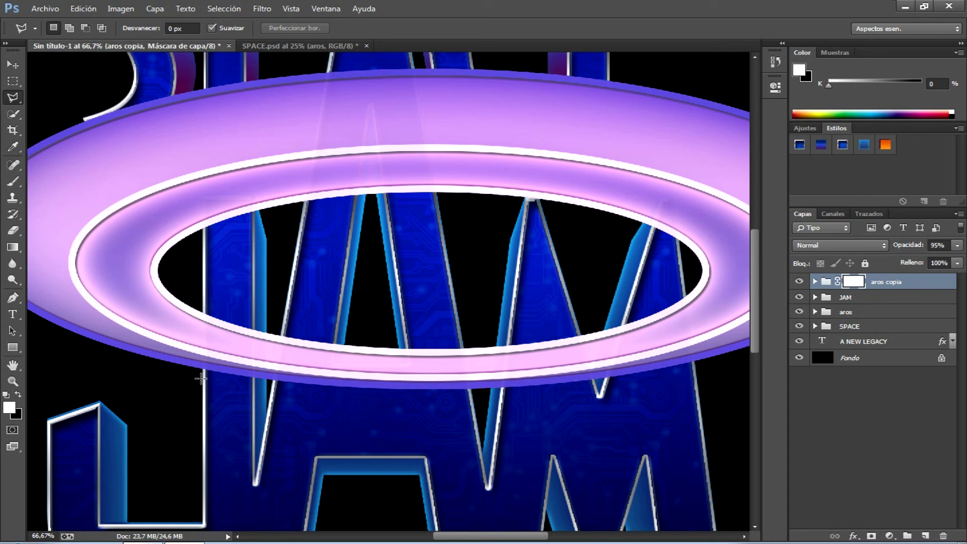
left_click(201, 378)
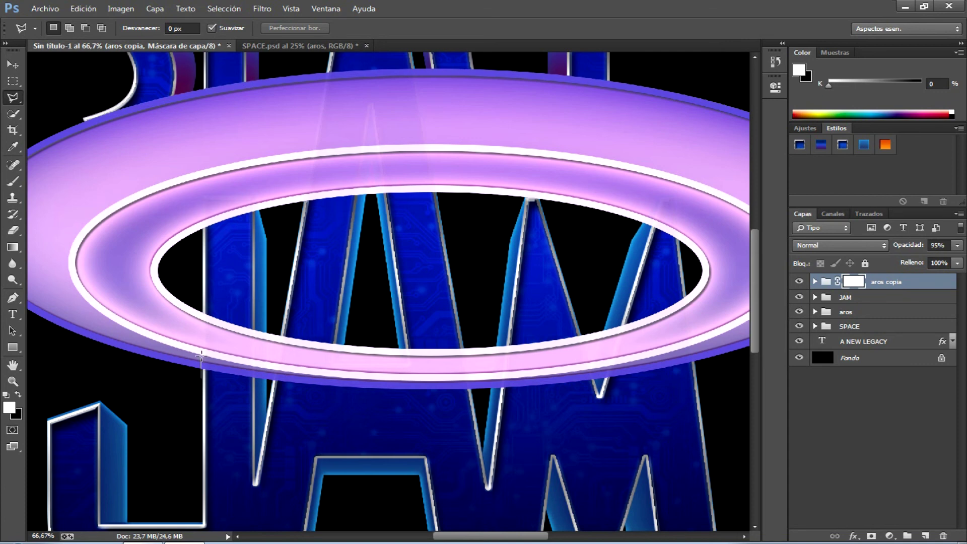
left_click(200, 294)
left_click(443, 325)
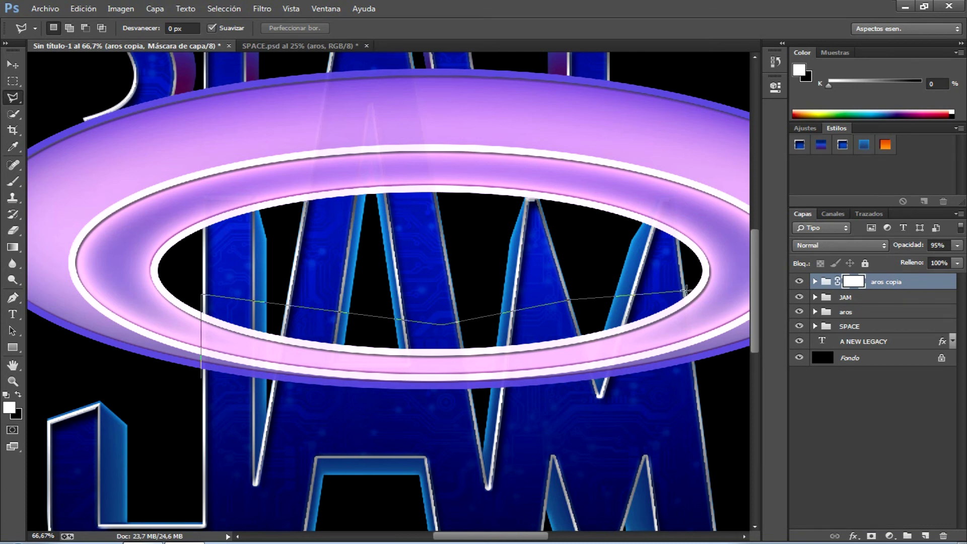
left_click(684, 291)
left_click(696, 378)
left_click(458, 420)
left_click(297, 404)
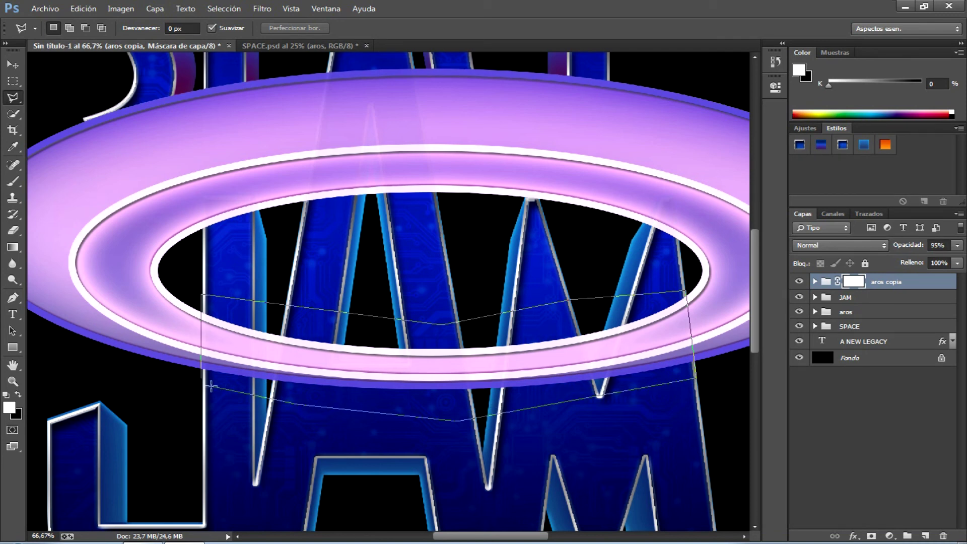
left_click(204, 383)
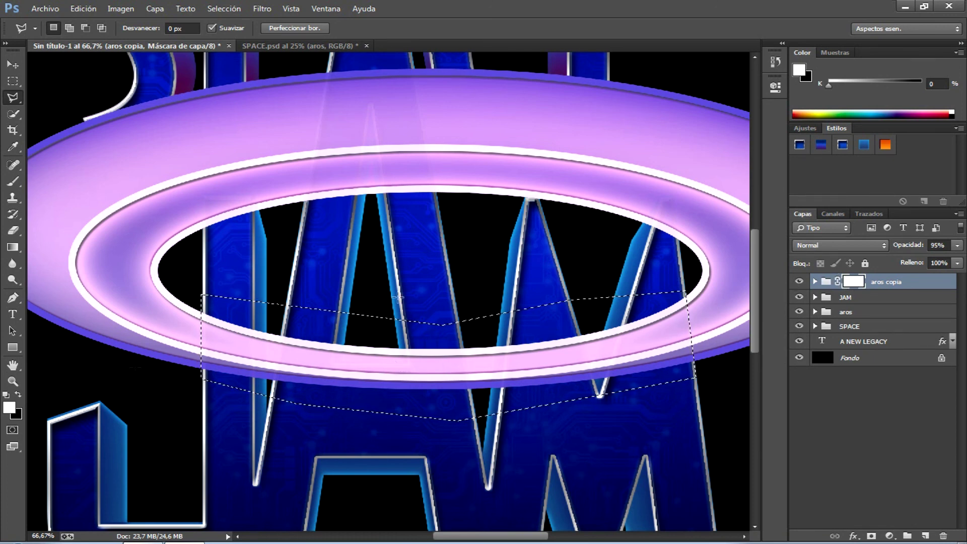
left_click(18, 394)
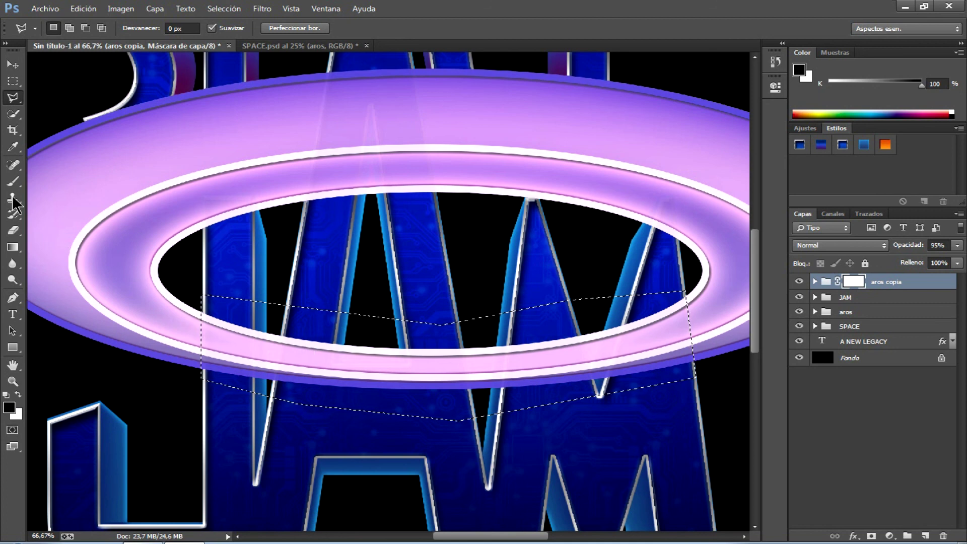
Step: Set up a soft 120 px brush
left_click(7, 181)
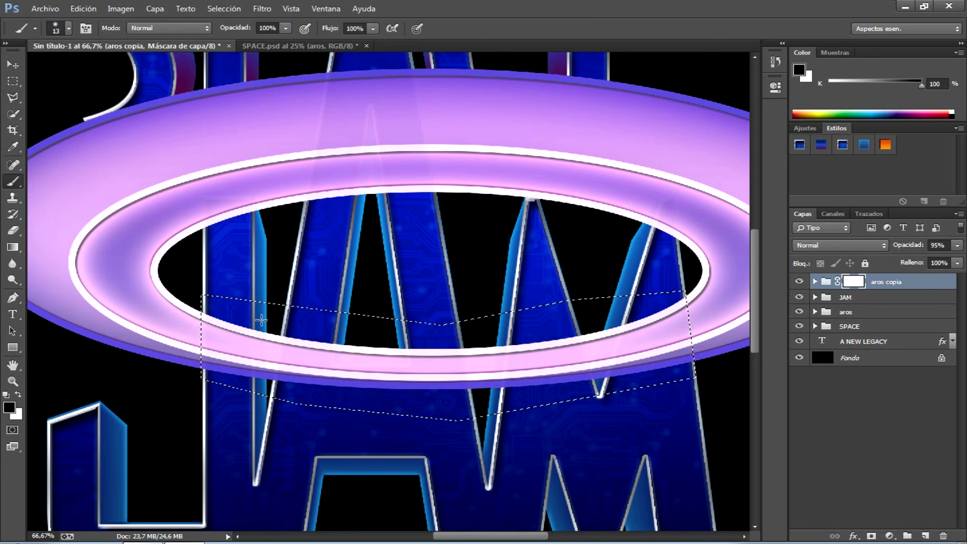
right_click(81, 80)
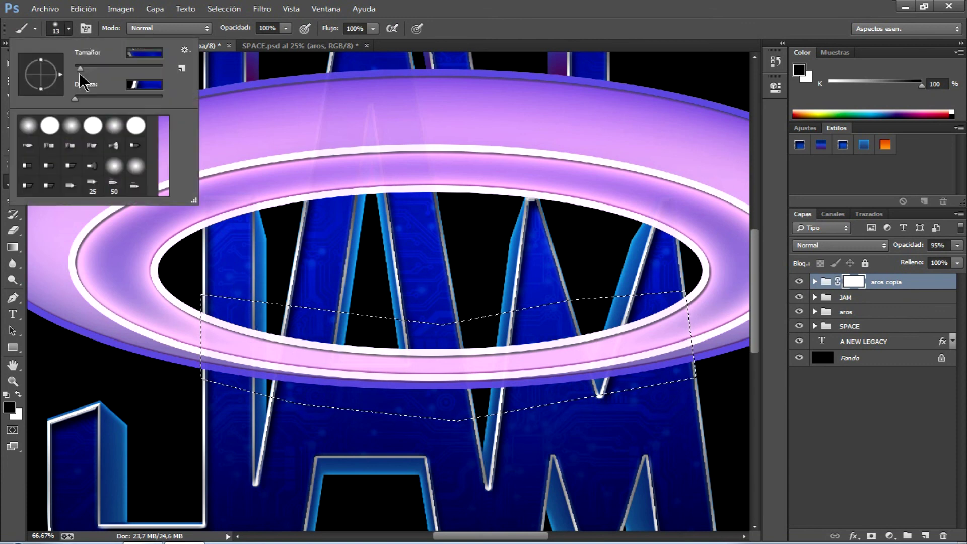
left_click_drag(99, 67, 125, 66)
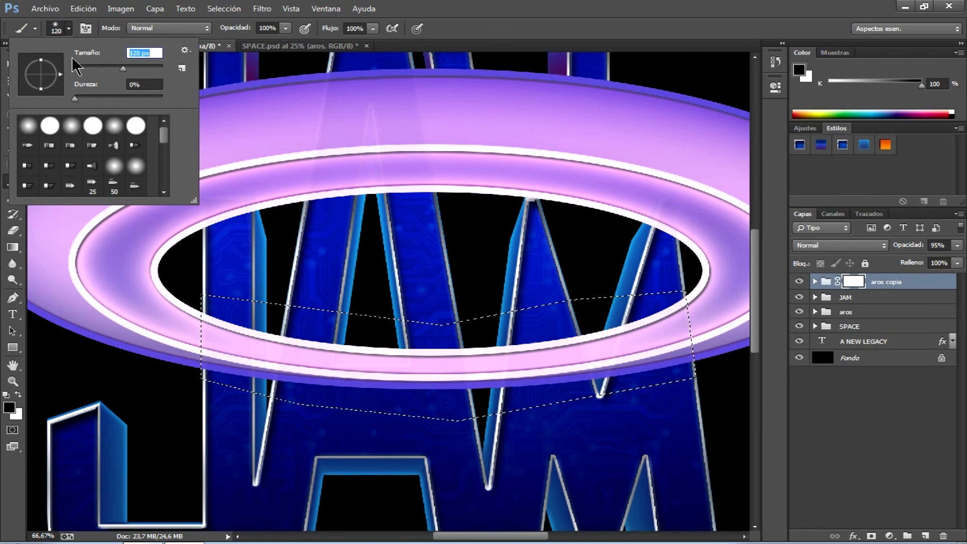
key("Return")
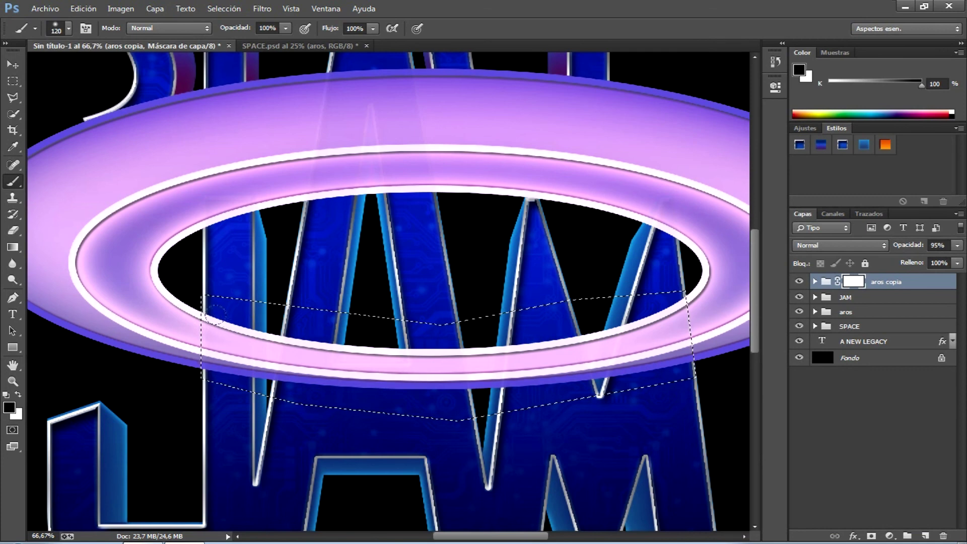
Step: Paint black on the aros copia mask across the ring's front band and leftover streaks
mouse_move(214, 306)
left_mouse_down()
mouse_move(182, 363)
mouse_move(230, 360)
mouse_move(259, 340)
left_mouse_up()
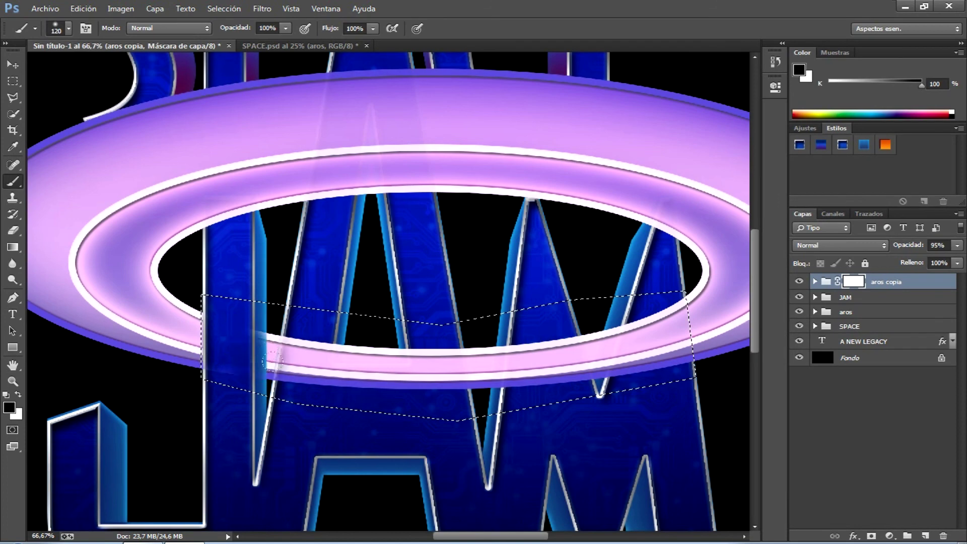
left_click_drag(259, 341, 307, 367)
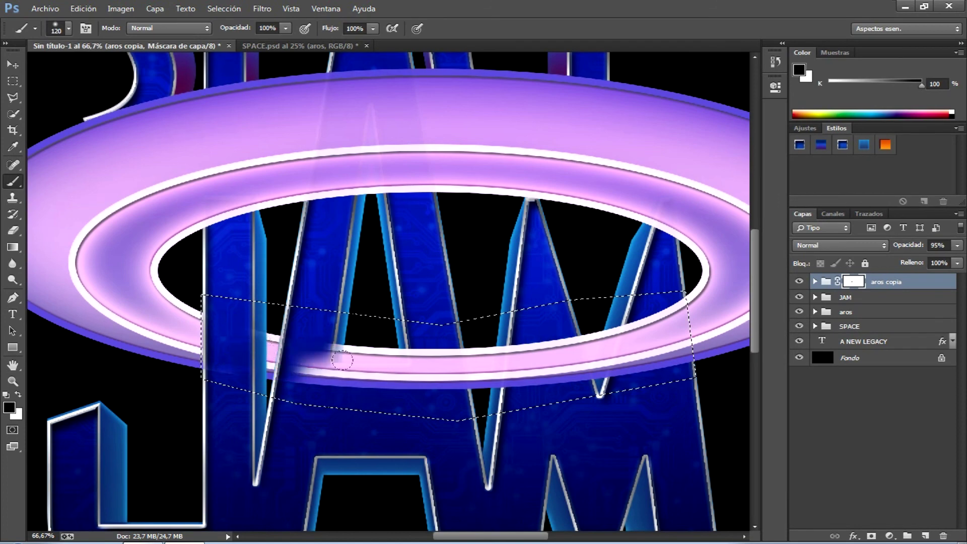
mouse_move(373, 352)
left_mouse_down()
mouse_move(460, 368)
mouse_move(443, 363)
left_mouse_up()
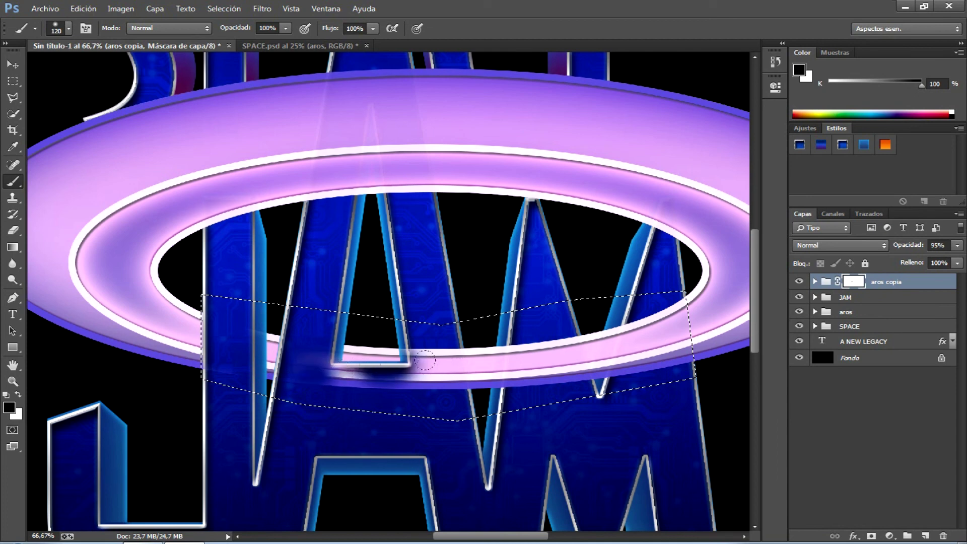
left_click_drag(443, 363, 536, 363)
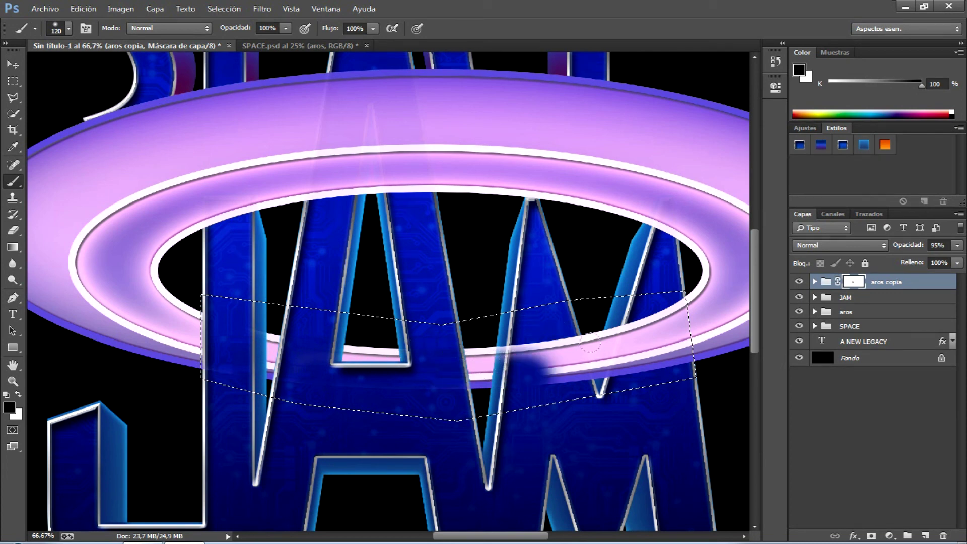
mouse_move(654, 345)
left_mouse_down()
mouse_move(564, 352)
mouse_move(664, 312)
mouse_move(553, 329)
left_mouse_up()
left_click_drag(621, 313, 576, 361)
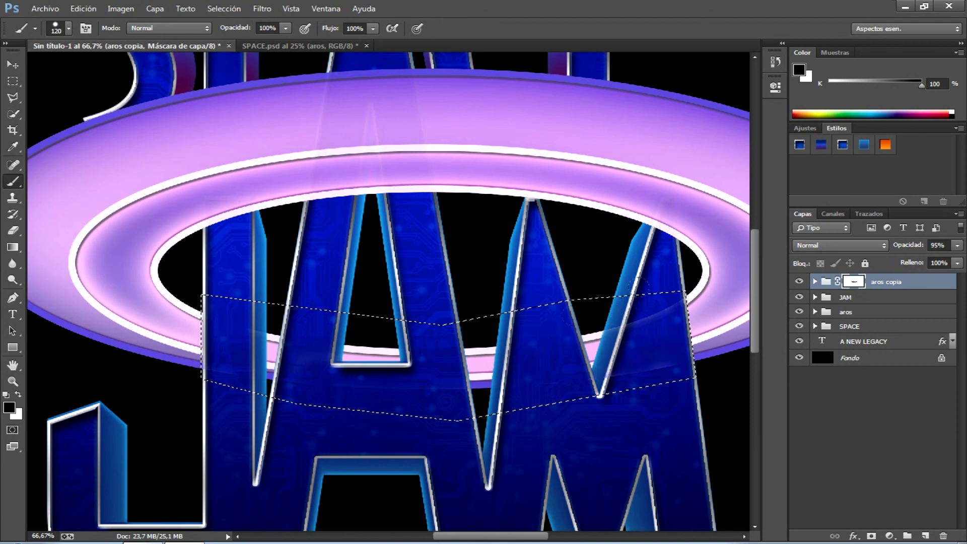
left_click_drag(651, 357, 660, 342)
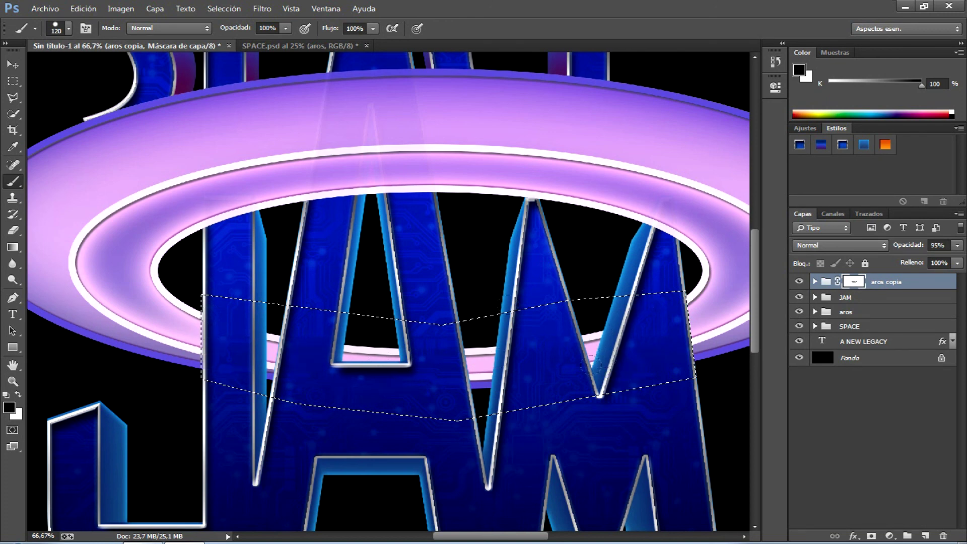
Step: Deselect, zoom out to the whole logo, and bring up the SPACE.psd poster
left_click(13, 64)
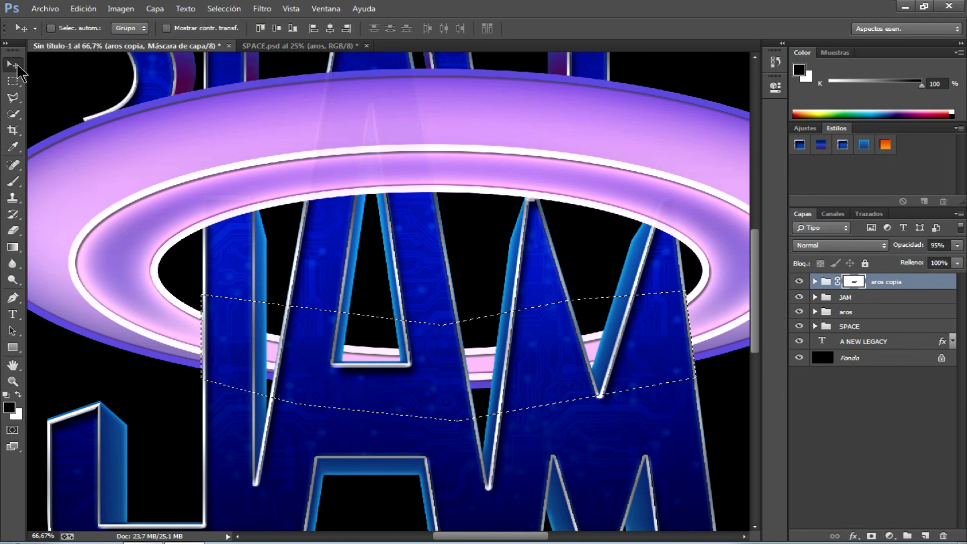
left_click(224, 9)
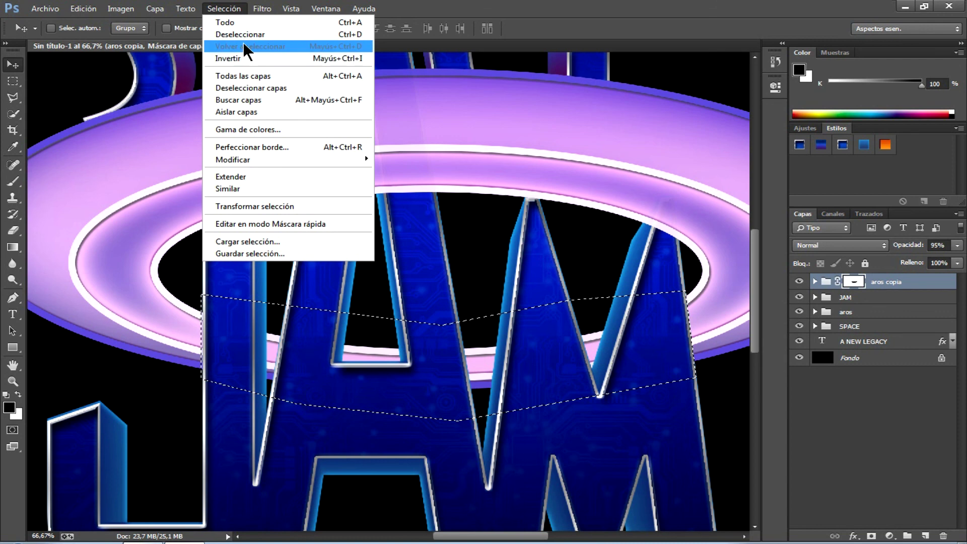
key("Escape")
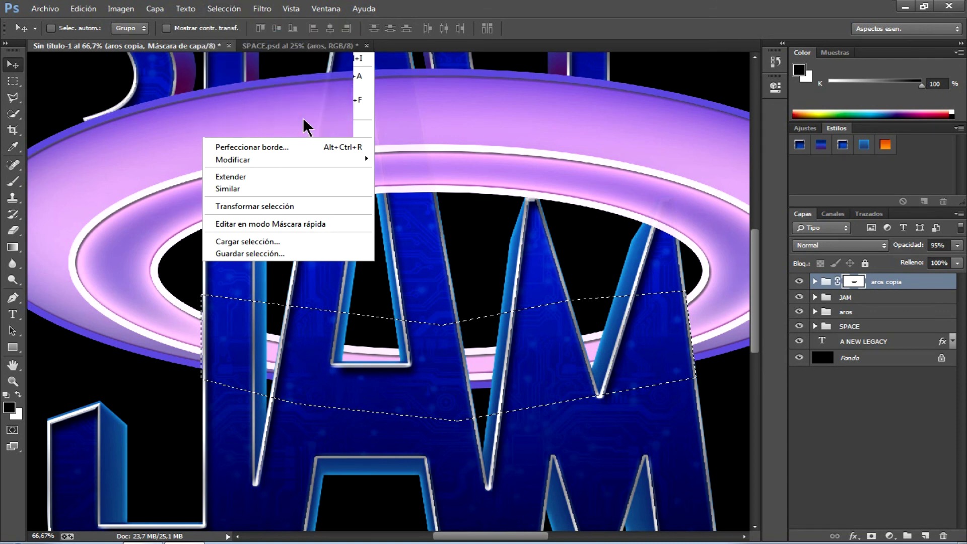
key("ctrl+d")
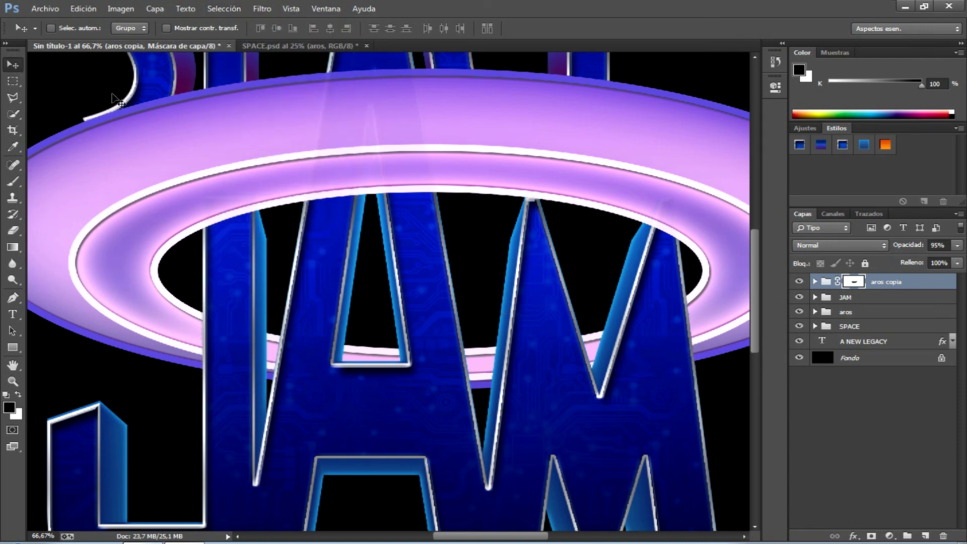
key("ctrl+minus")
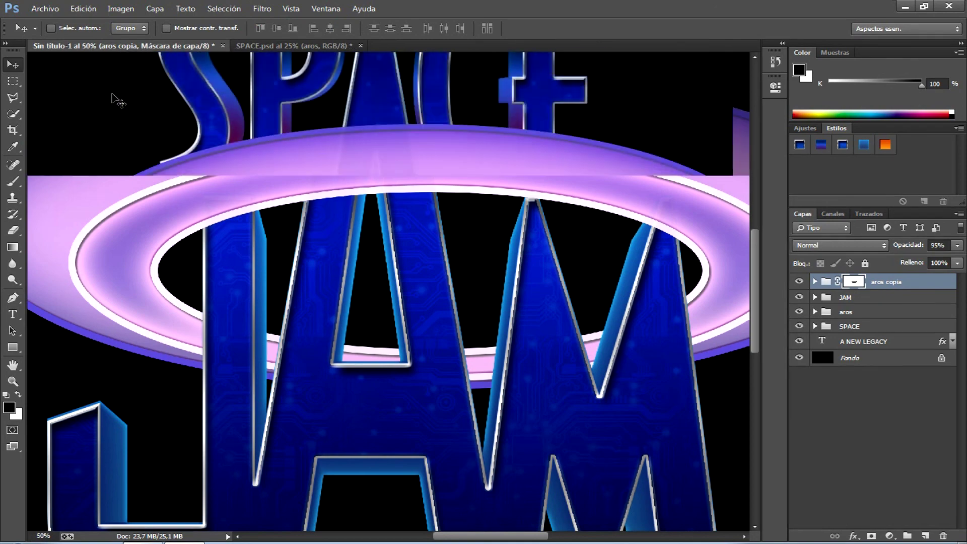
scroll(757, 270, "up", 3)
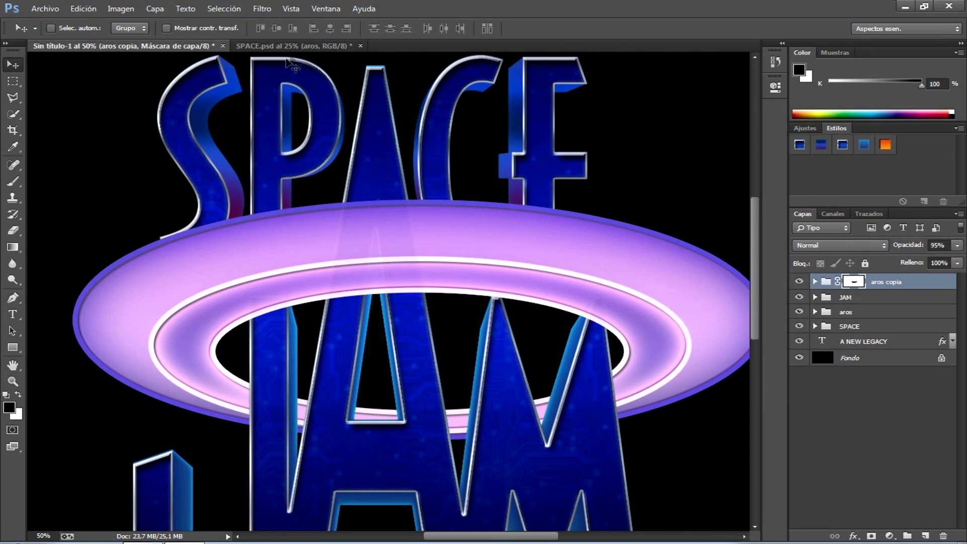
left_click(302, 46)
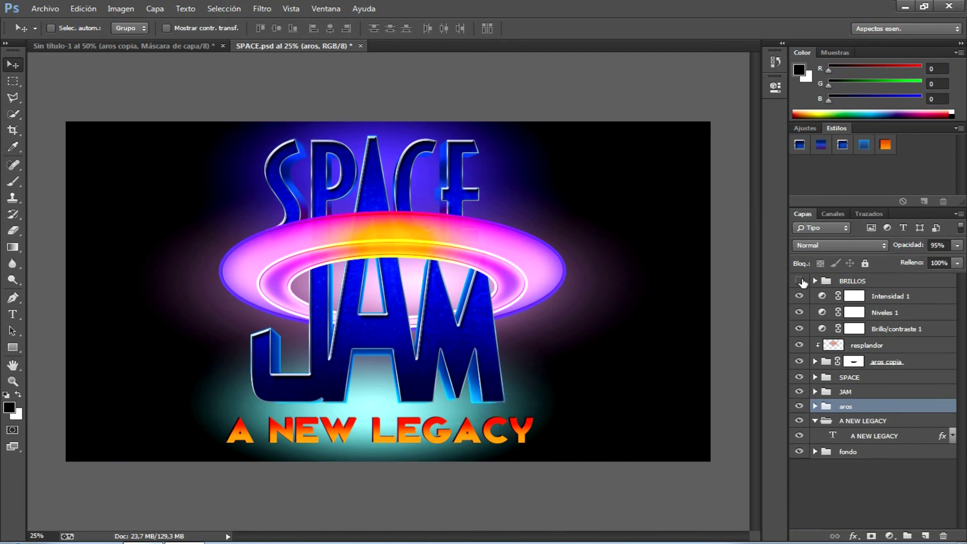
Step: Compare the poster with the BRILLOS glints and resplandor orange glow toggled
left_click(799, 280)
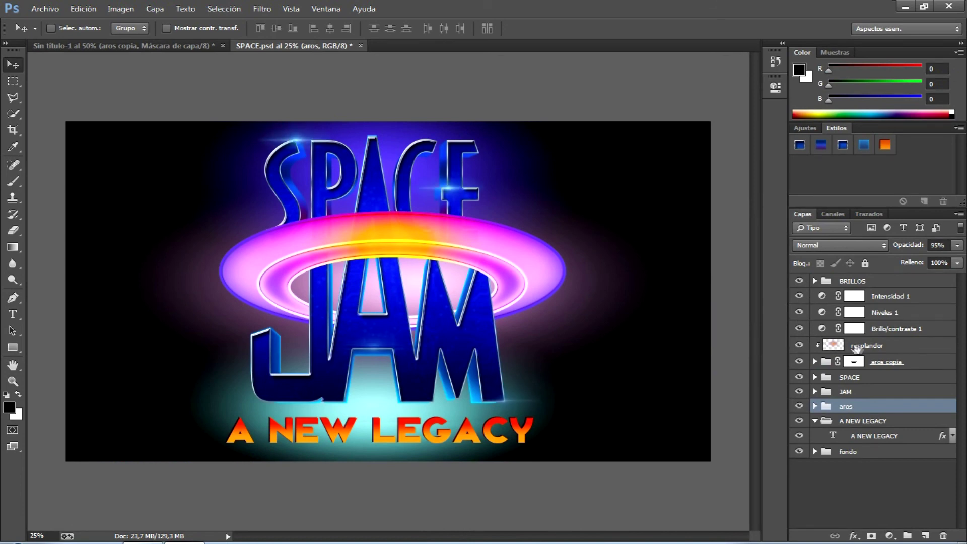
left_click(831, 348)
left_click(799, 346)
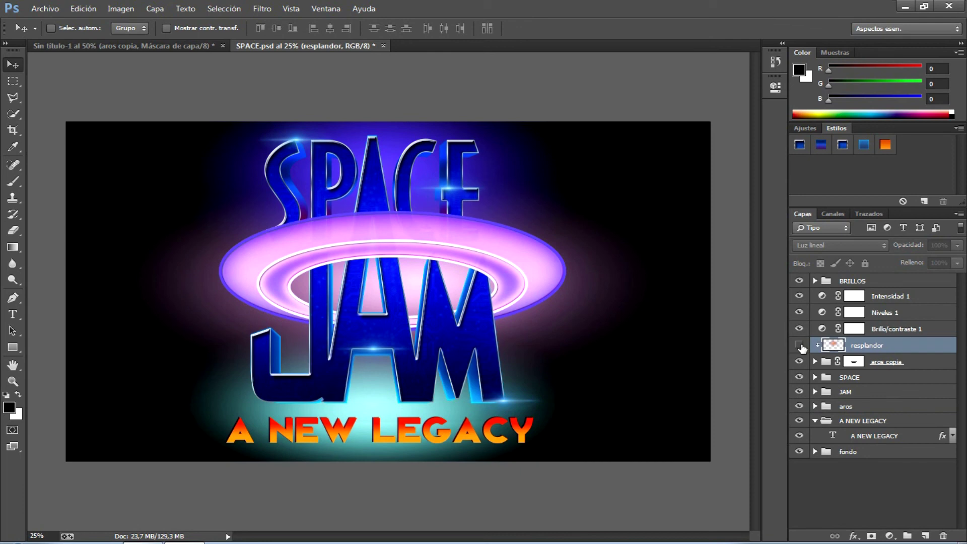
left_click(799, 345)
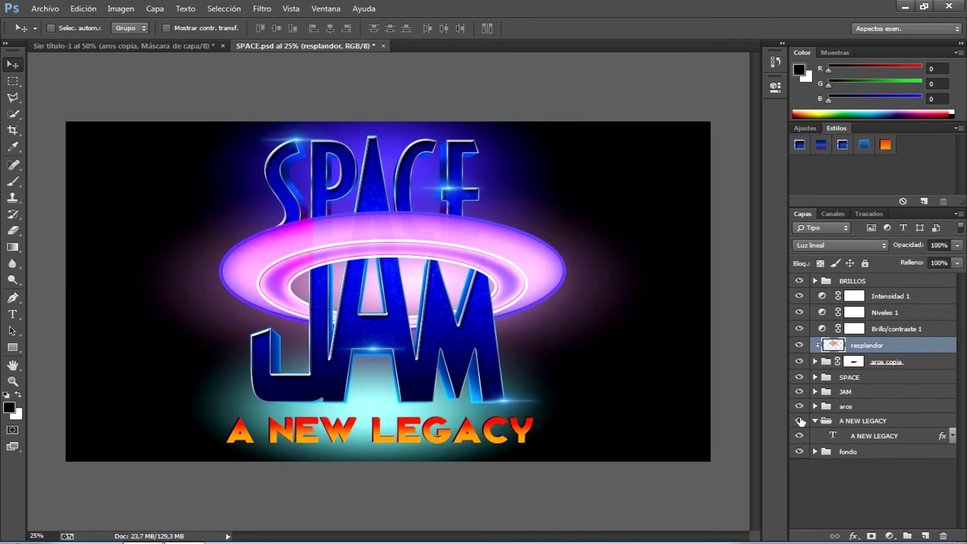
Step: Hide and restore the fondo background, then collapse the fondo and A NEW LEGACY groups
left_click(814, 451)
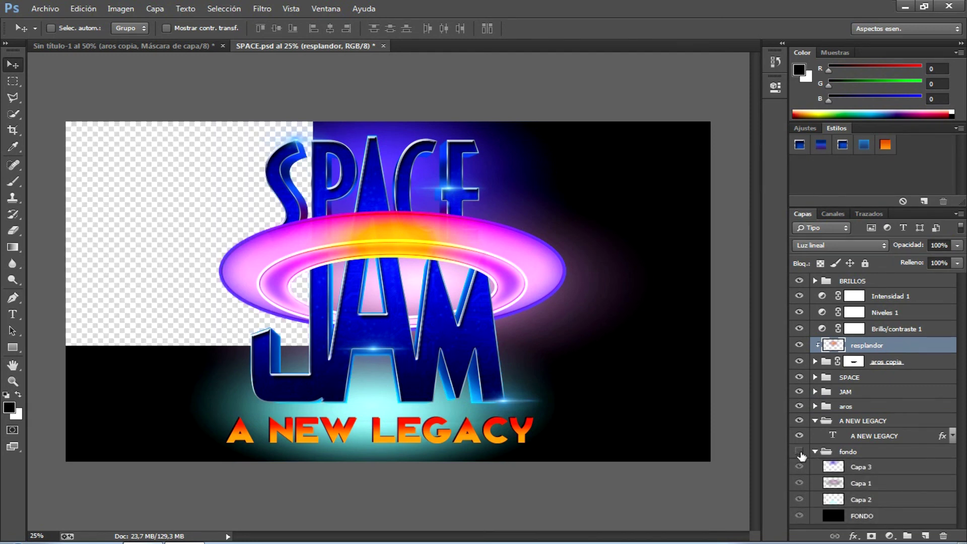
left_click(798, 452)
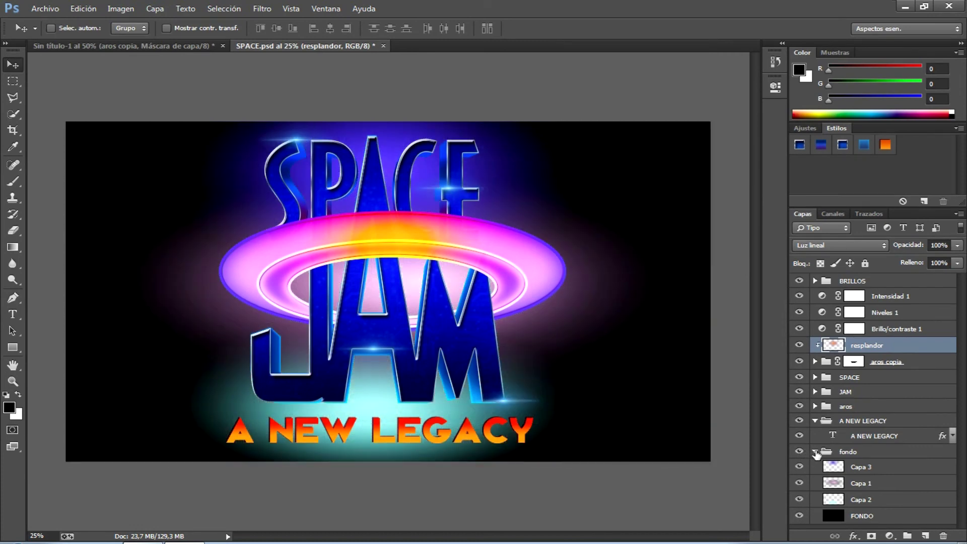
left_click(815, 452)
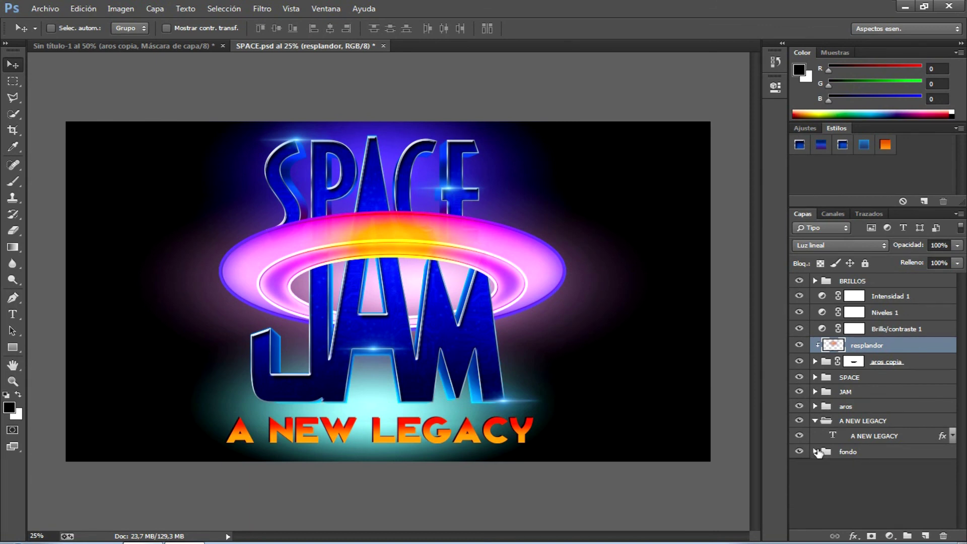
left_click(815, 420)
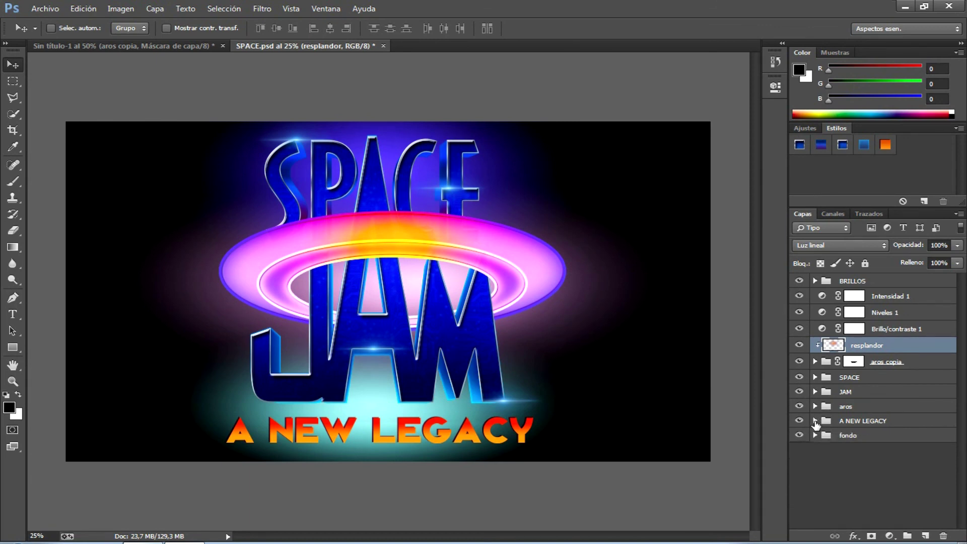